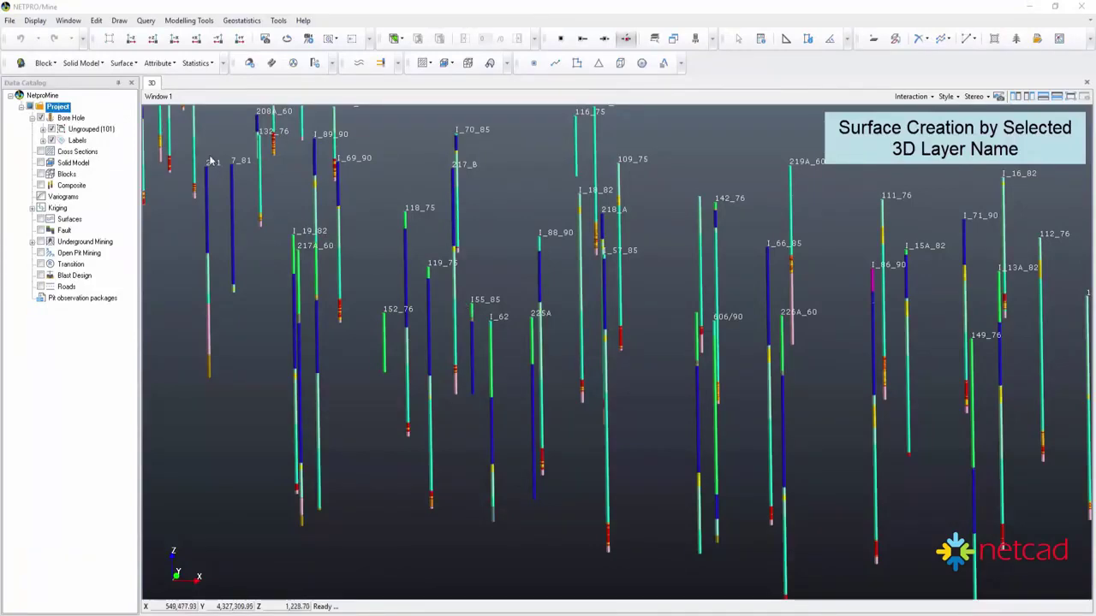
Step: Create a surface on layer Surface from the Bore Hole layer's points, then view it from above
left_click(125, 67)
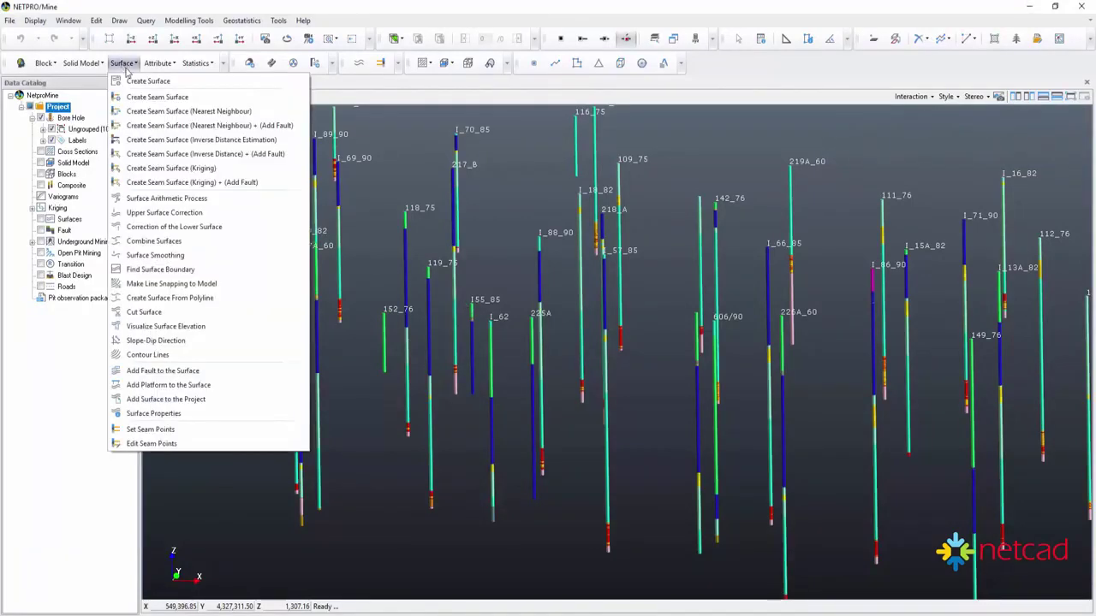
key("Escape")
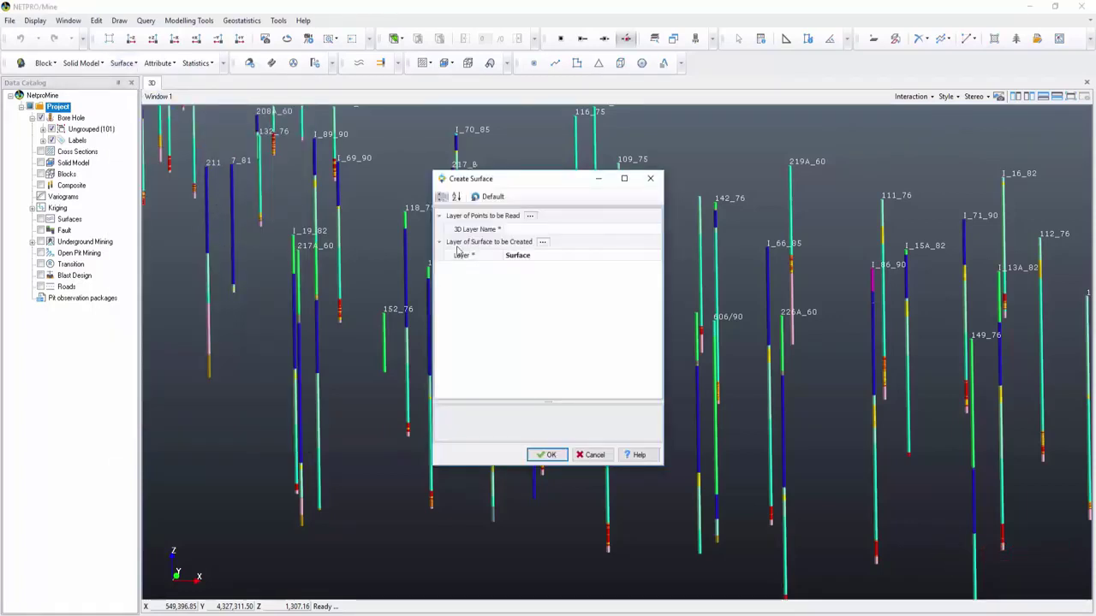
left_click(592, 232)
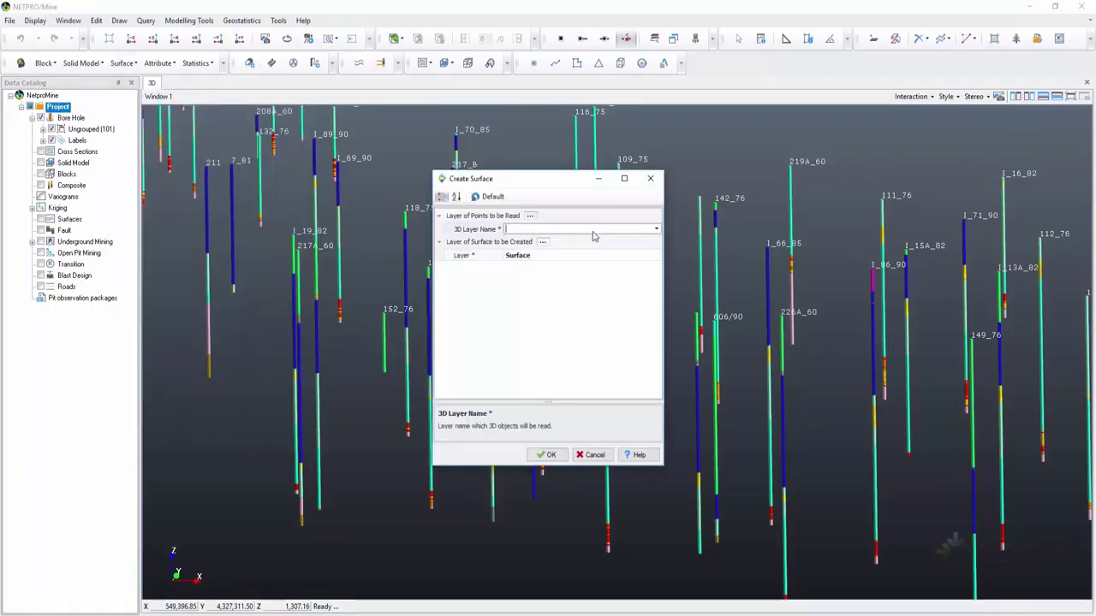
left_click(657, 231)
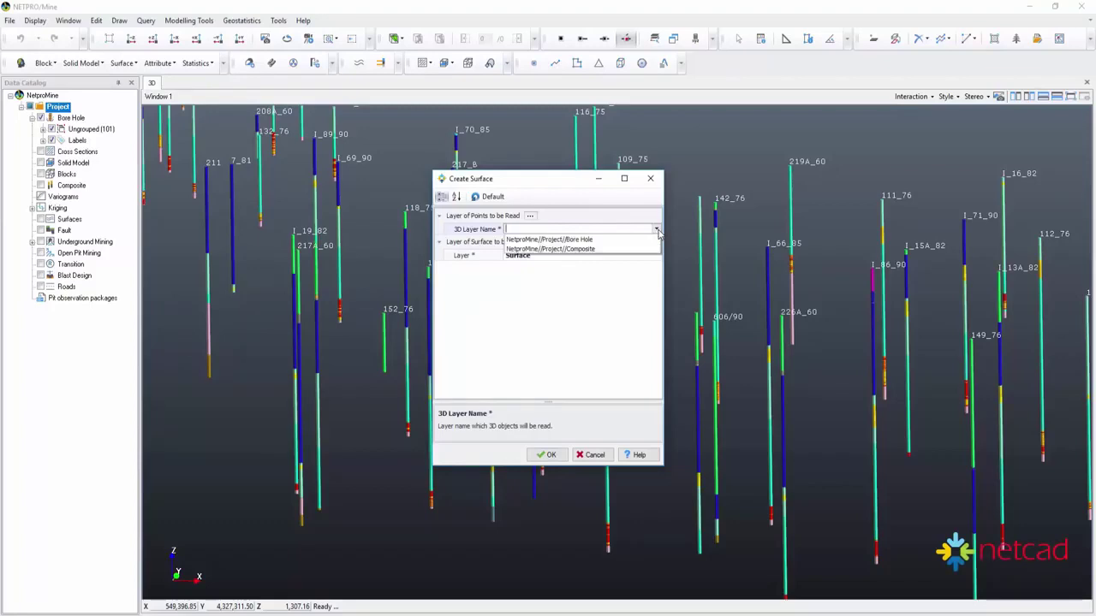
left_click(614, 241)
left_click(574, 256)
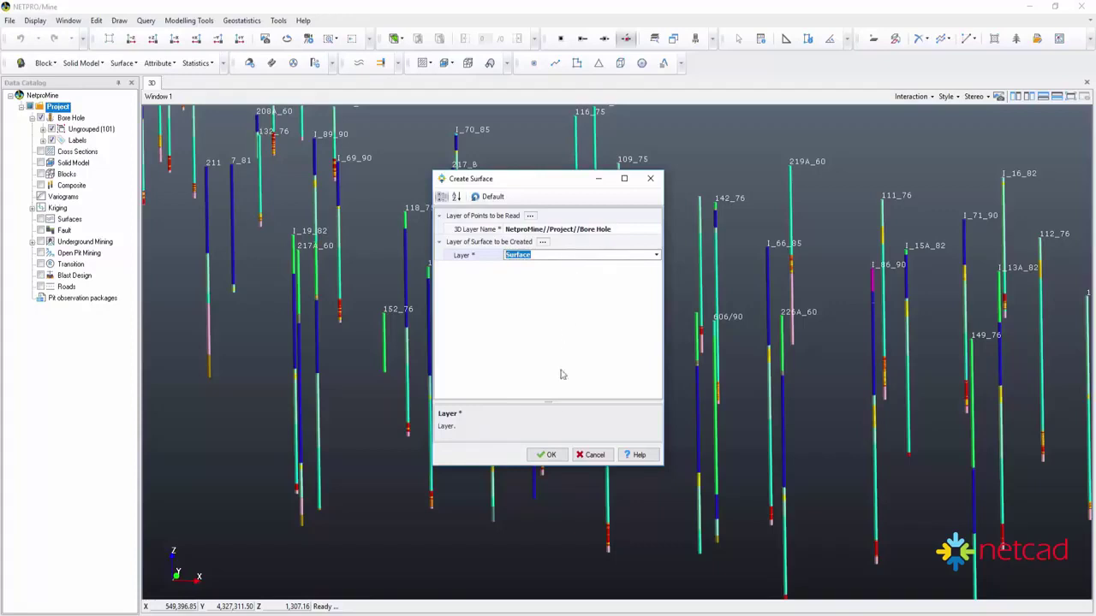
left_click(550, 458)
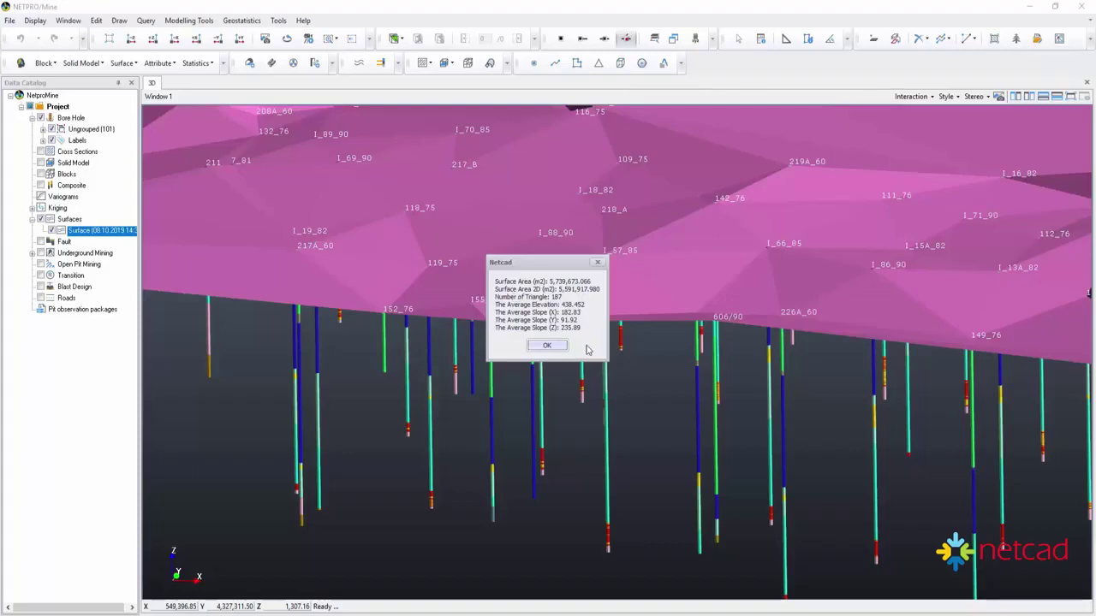
left_click(555, 348)
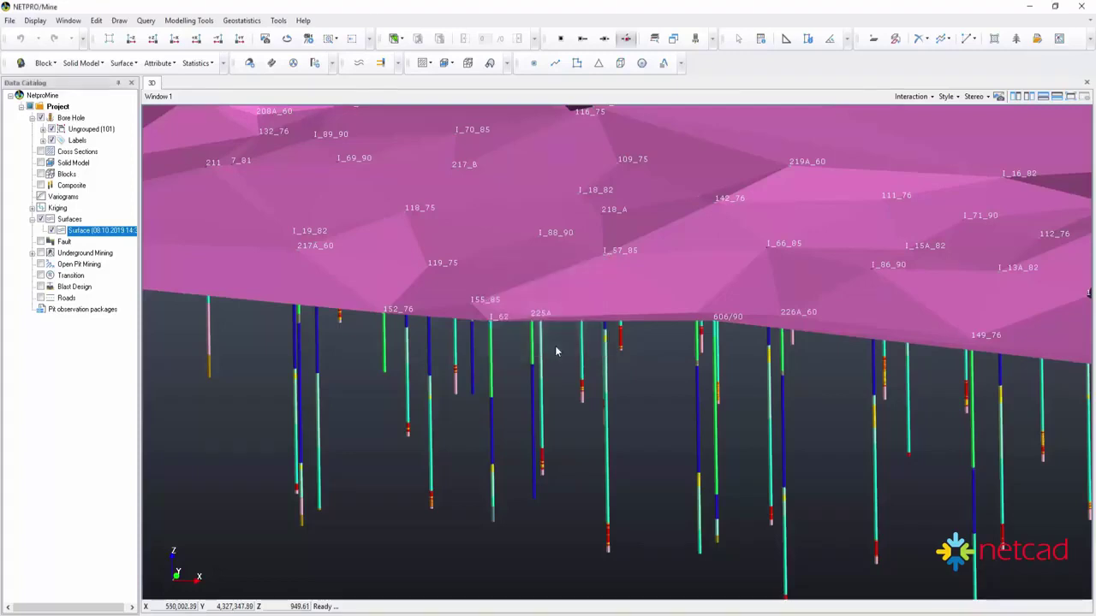
scroll(557, 351, "down", 1)
scroll(557, 351, "down", 2)
scroll(557, 351, "down", 1)
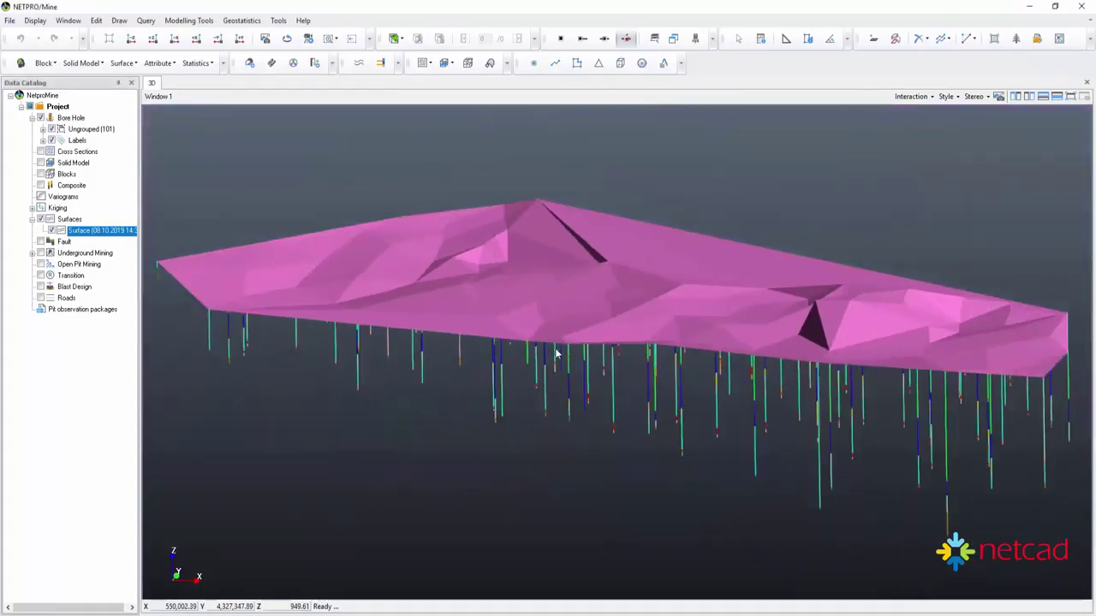
scroll(557, 351, "down", 1)
mouse_move(812, 368)
left_mouse_down()
mouse_move(778, 371)
mouse_move(758, 397)
mouse_move(770, 429)
mouse_move(784, 447)
mouse_move(802, 431)
mouse_move(879, 483)
mouse_move(812, 443)
mouse_move(491, 389)
mouse_move(382, 415)
mouse_move(343, 449)
mouse_move(834, 322)
mouse_move(685, 350)
mouse_move(631, 374)
mouse_move(638, 418)
mouse_move(657, 435)
mouse_move(667, 426)
left_mouse_up()
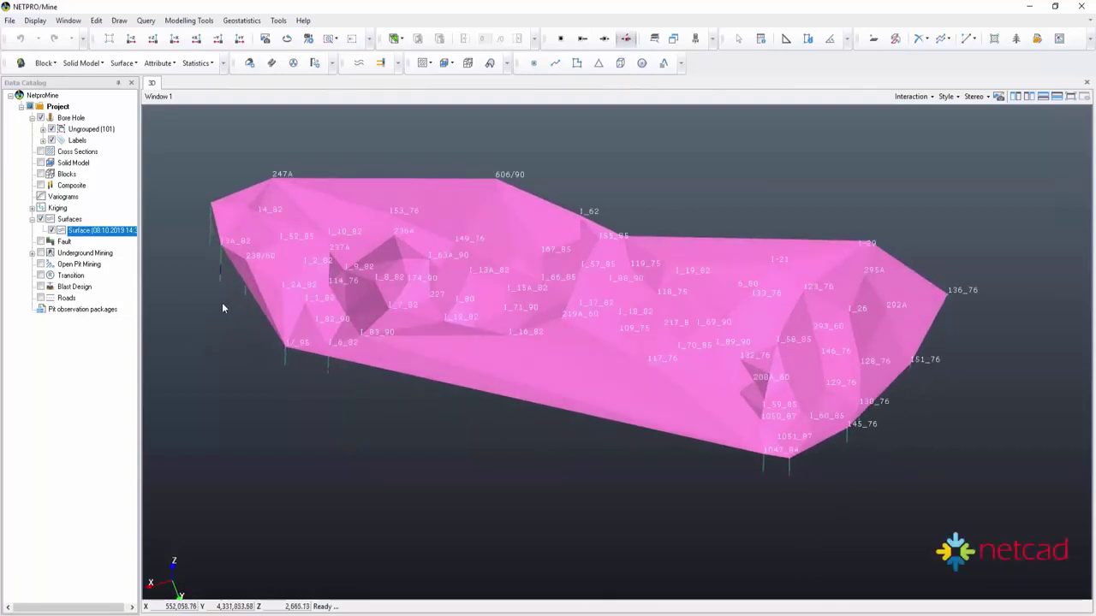
Step: Change the new surface's style colour to green
right_click(115, 234)
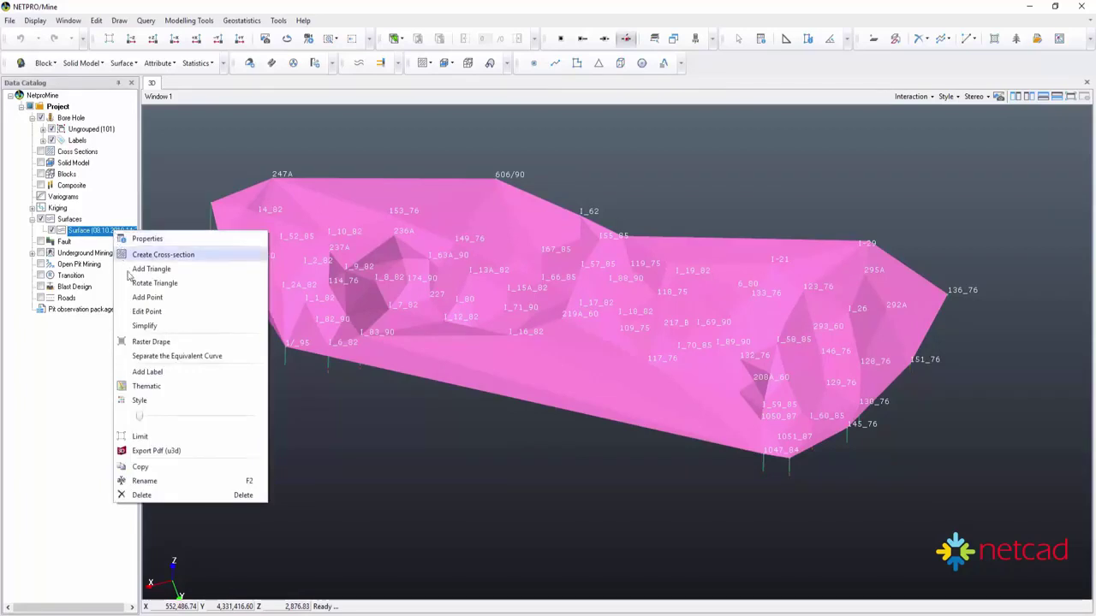
left_click(166, 402)
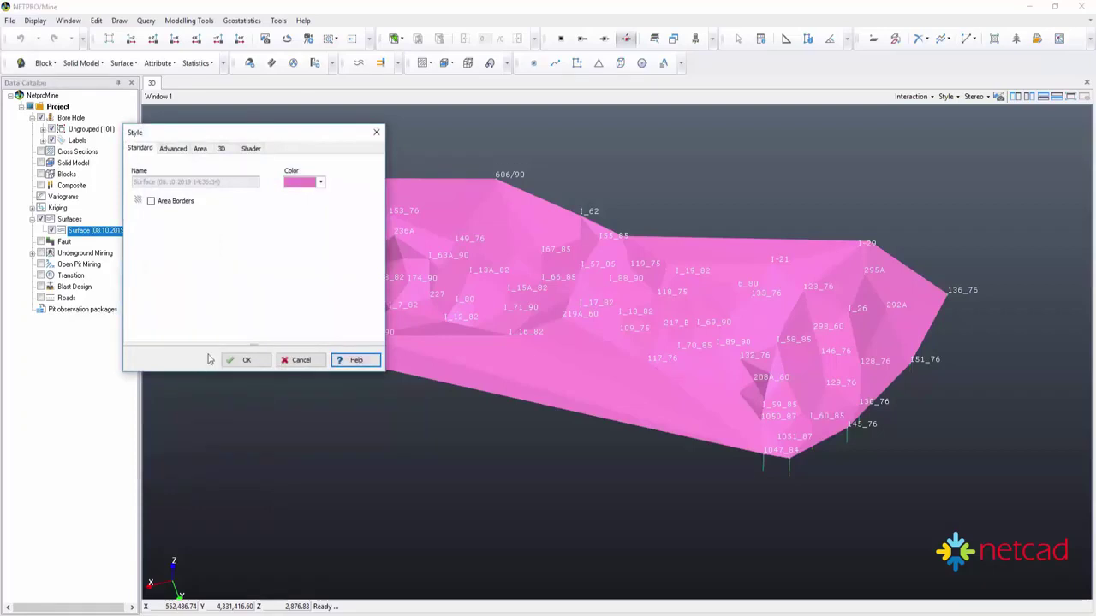
left_click(320, 183)
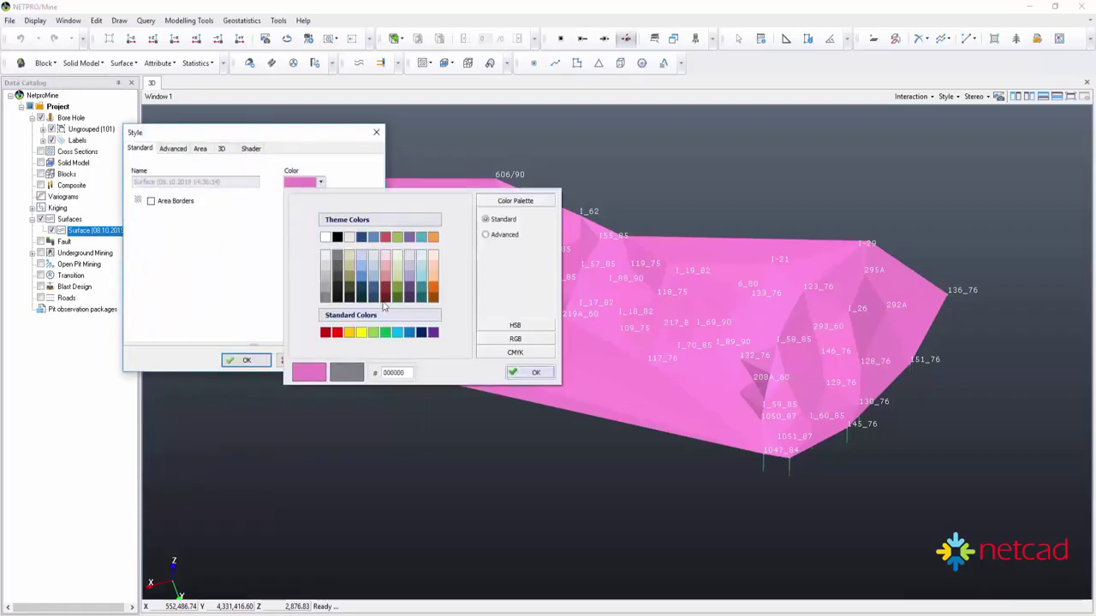
left_click(385, 332)
left_click(385, 332)
left_click(260, 365)
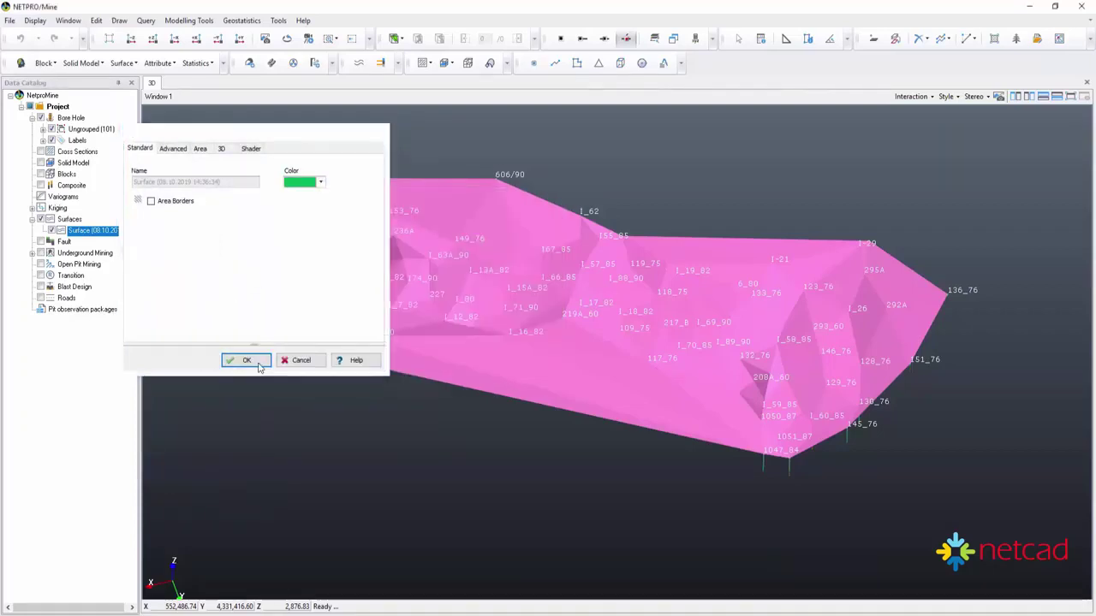
Step: Make the surface semi-transparent with the transparency slider
right_click(116, 238)
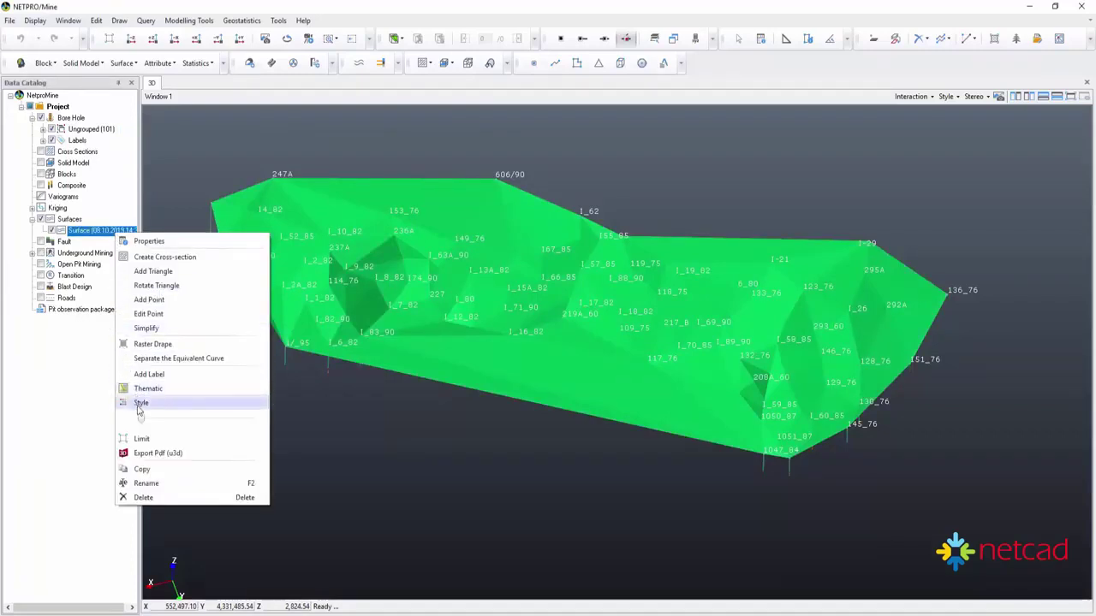
left_click_drag(147, 422, 210, 423)
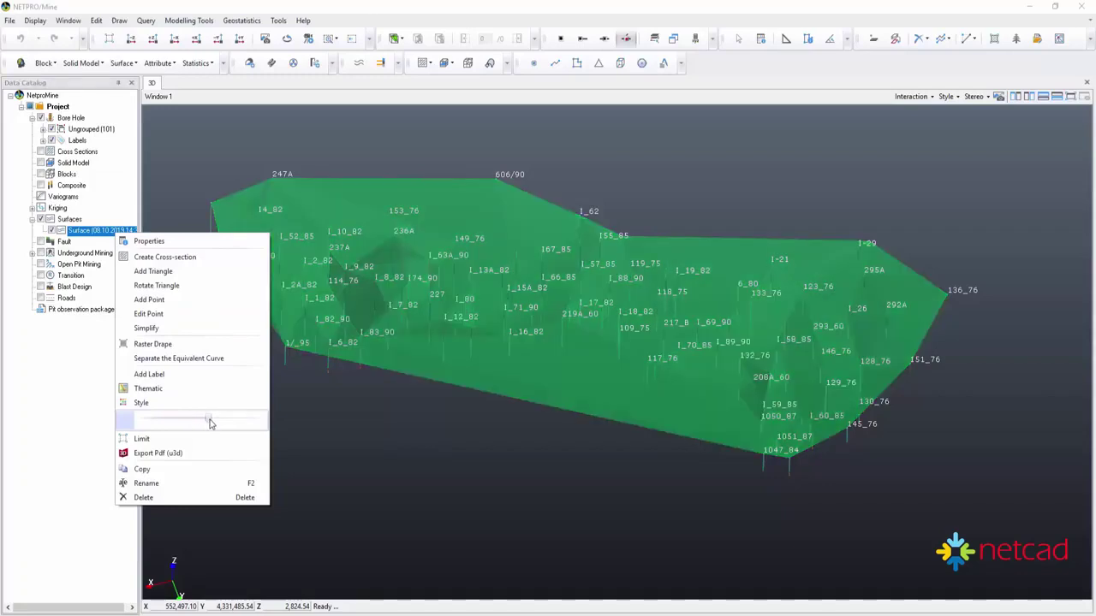
left_click(292, 429)
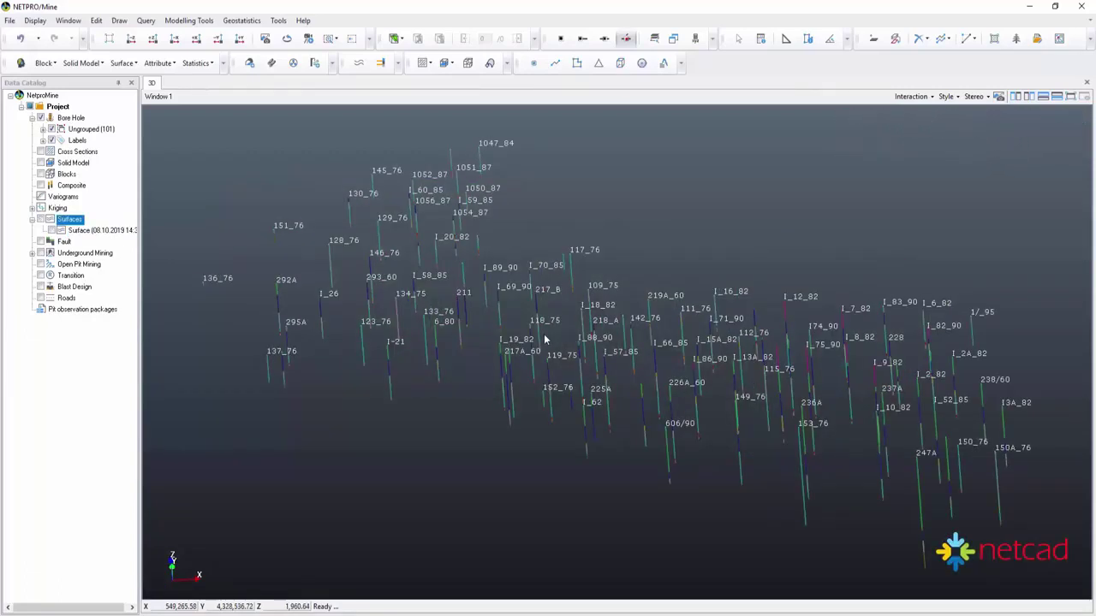
Step: Filter the Bore Hole layer to show only boreholes containing the KM2 seam
left_click(71, 118)
right_click(83, 119)
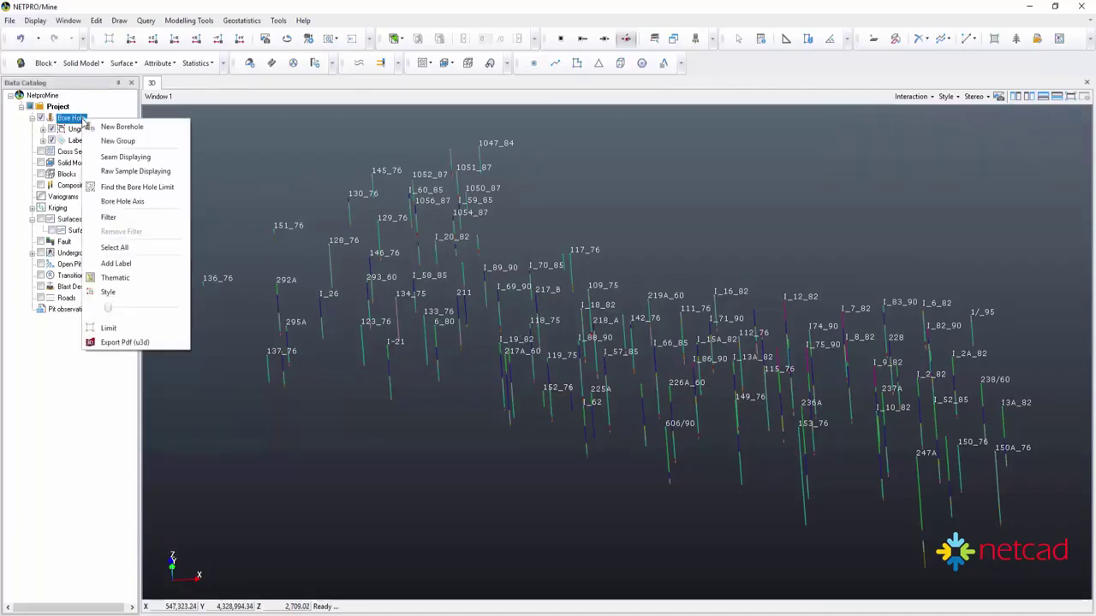
left_click(160, 218)
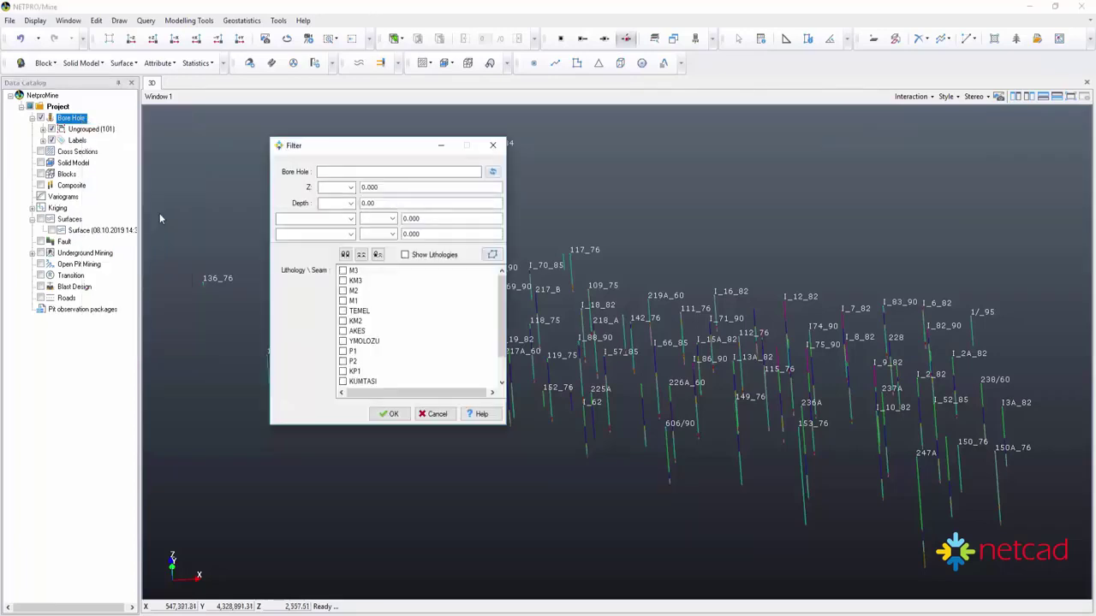
left_click(330, 170)
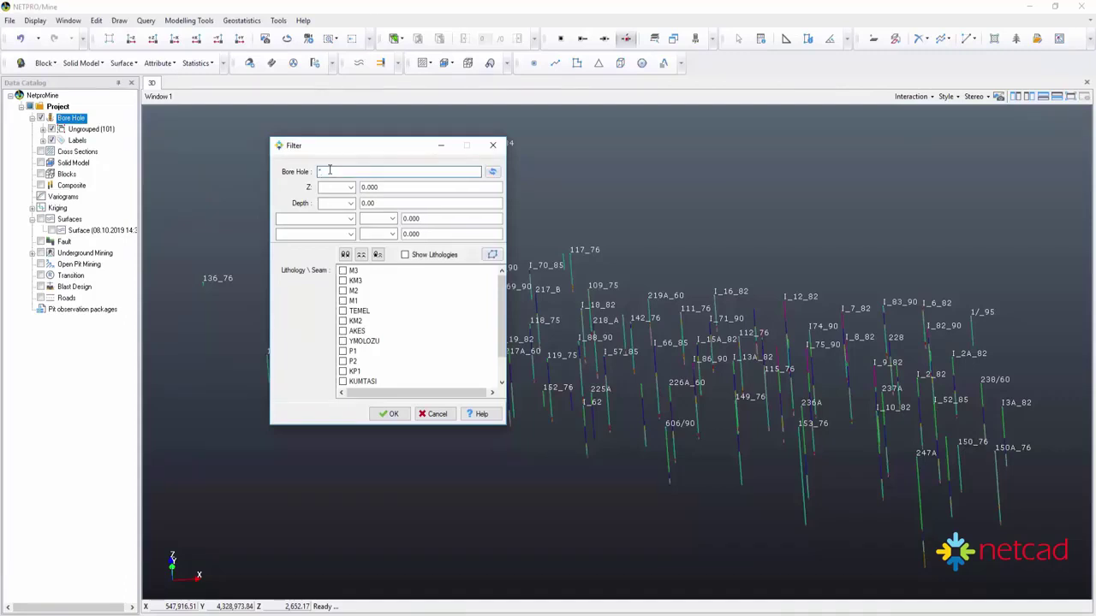
type("1")
left_click(343, 321)
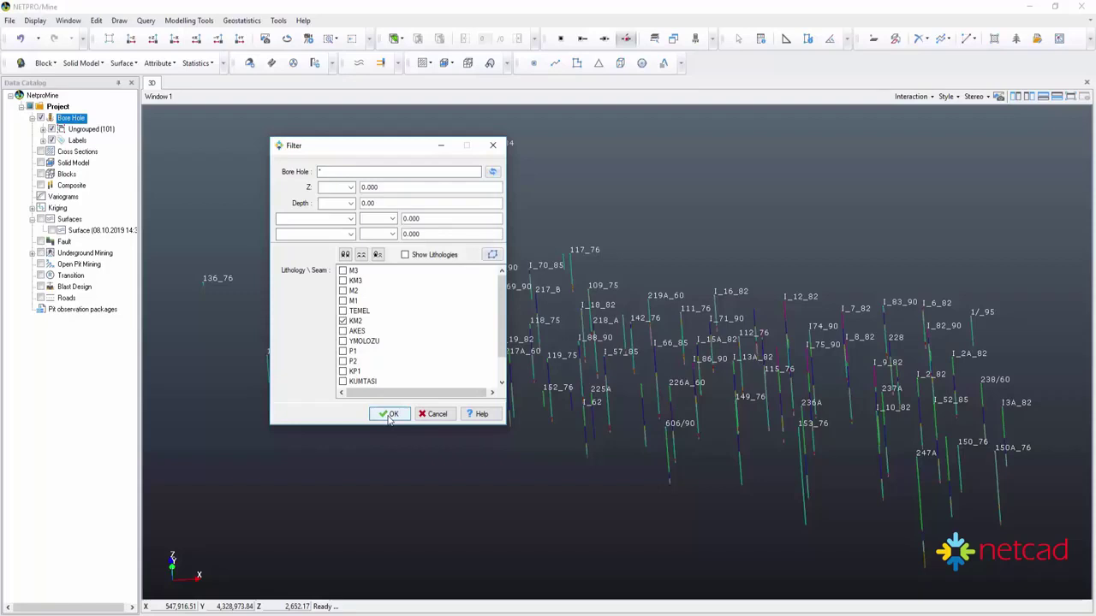
left_click(390, 415)
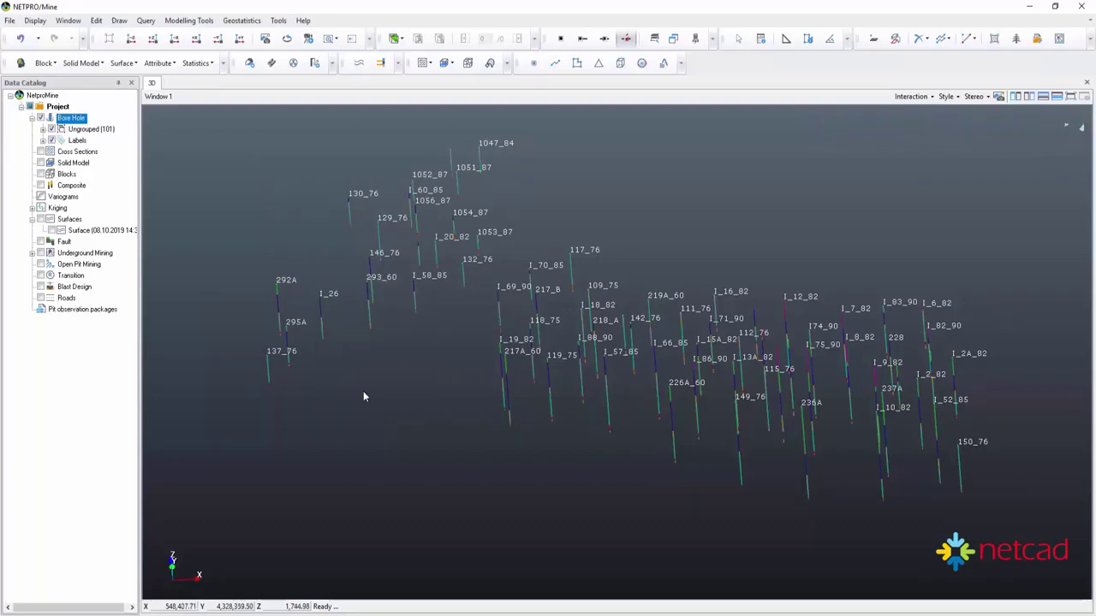
Step: Find the drillholes' outer boundary, trying proximity 600 and then settling on 550
right_click(81, 120)
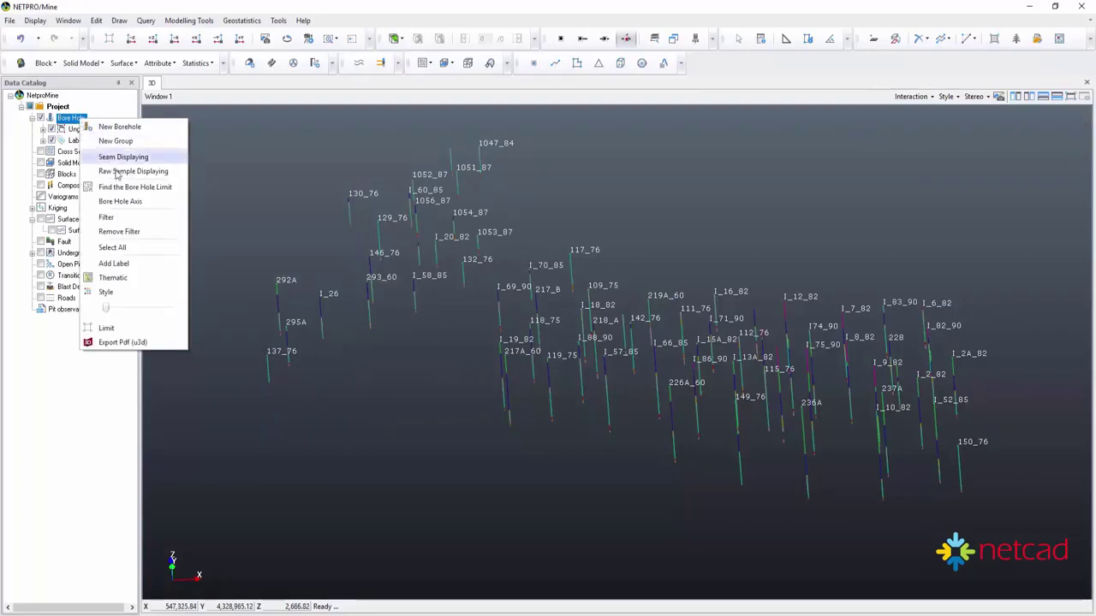
left_click(153, 188)
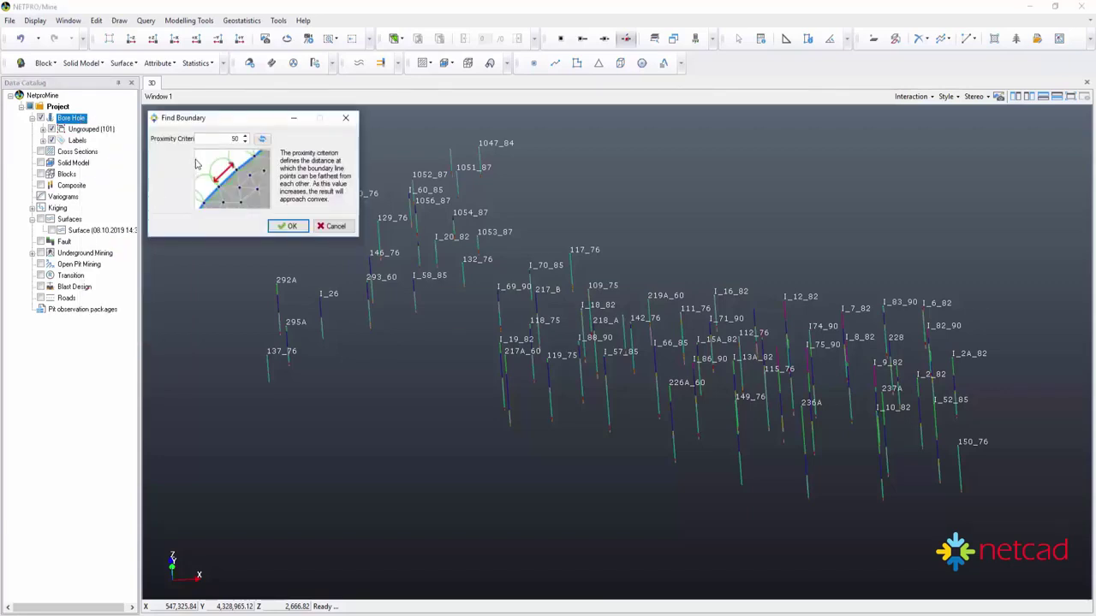
left_click(220, 139)
type("60")
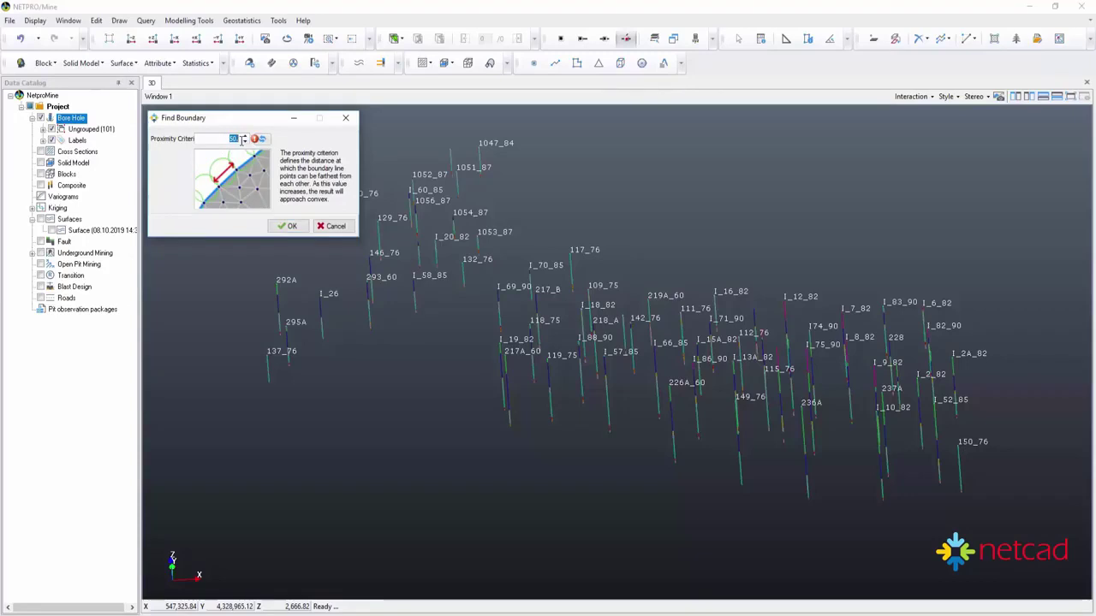
type("0")
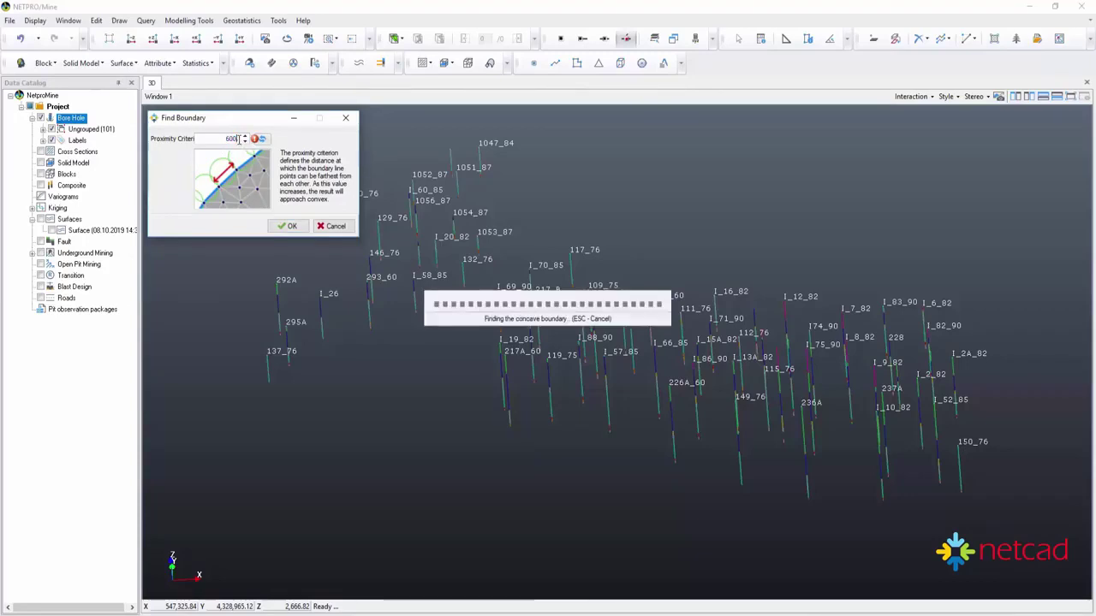
key("Return")
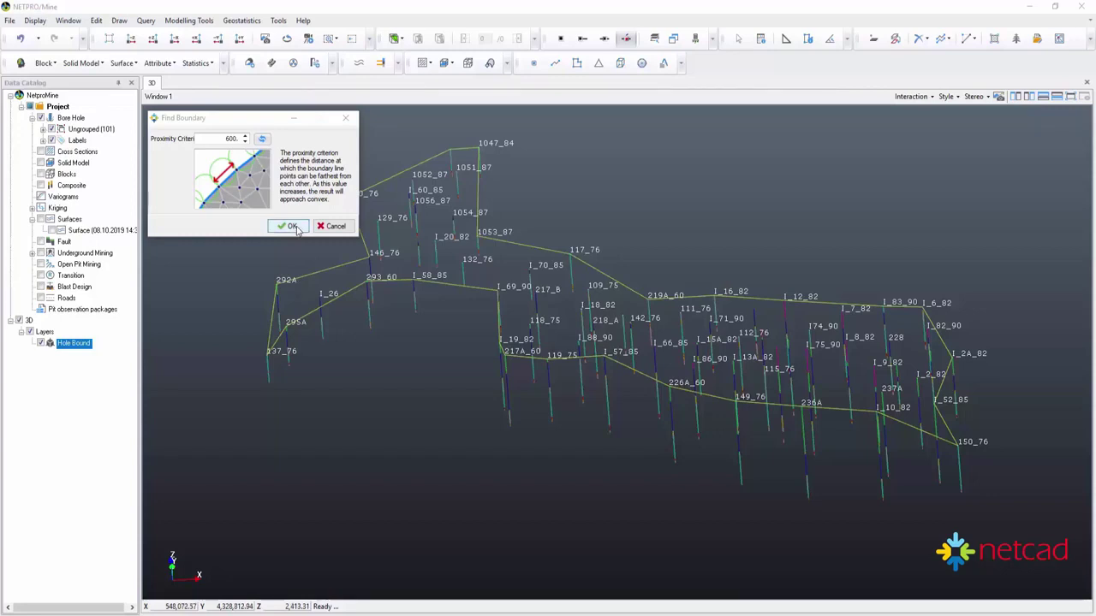
double_click(235, 138)
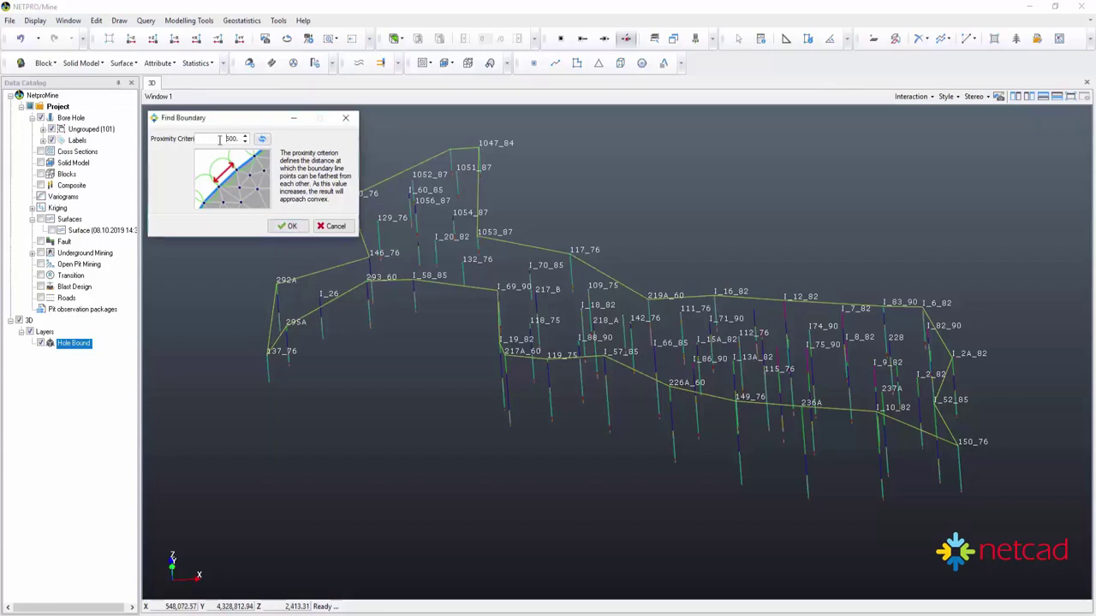
type("550")
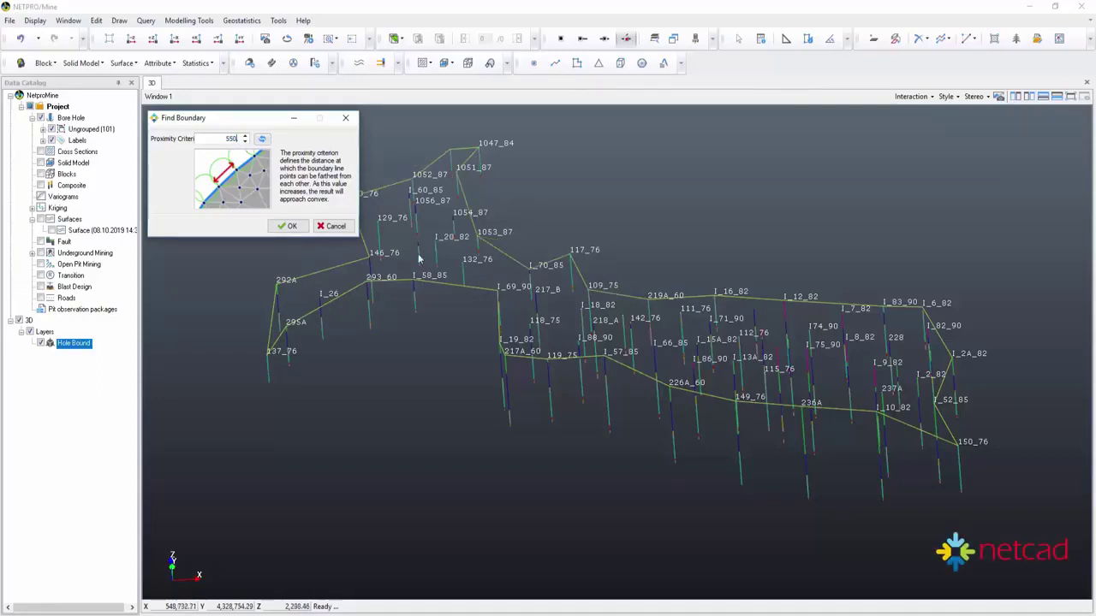
left_click(302, 231)
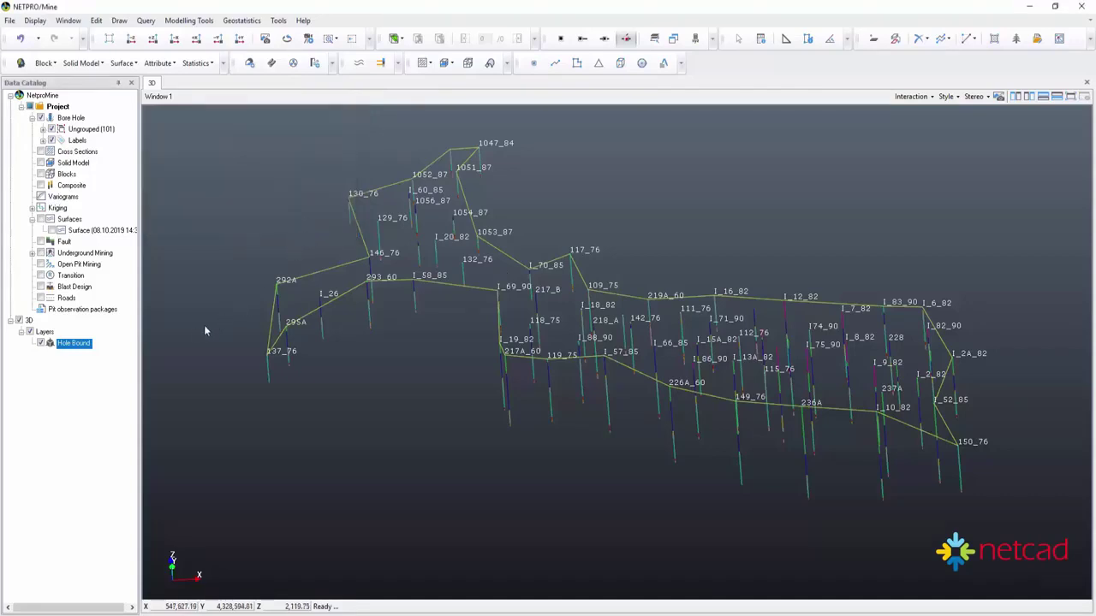
Step: Set the Hole Bound line thickness to 3 and view the whole boundary
right_click(76, 343)
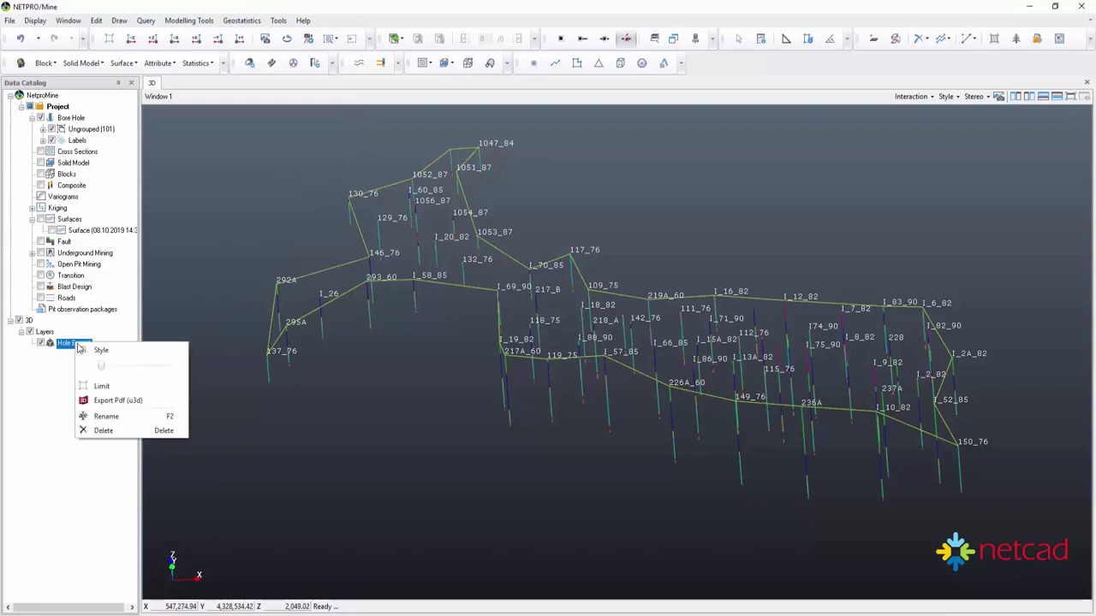
left_click(103, 351)
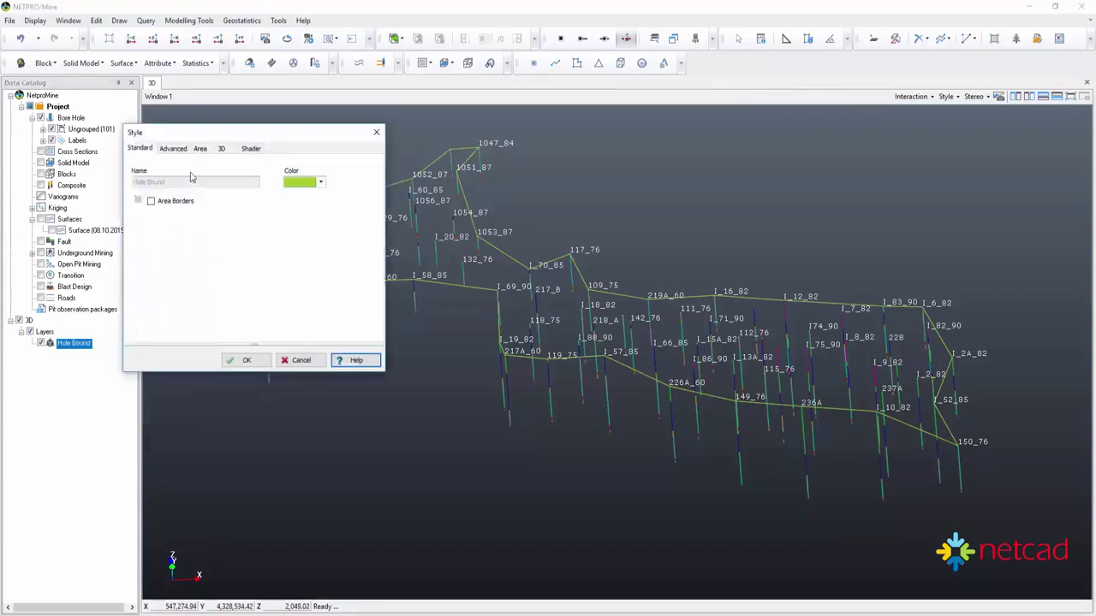
left_click(174, 150)
type("3")
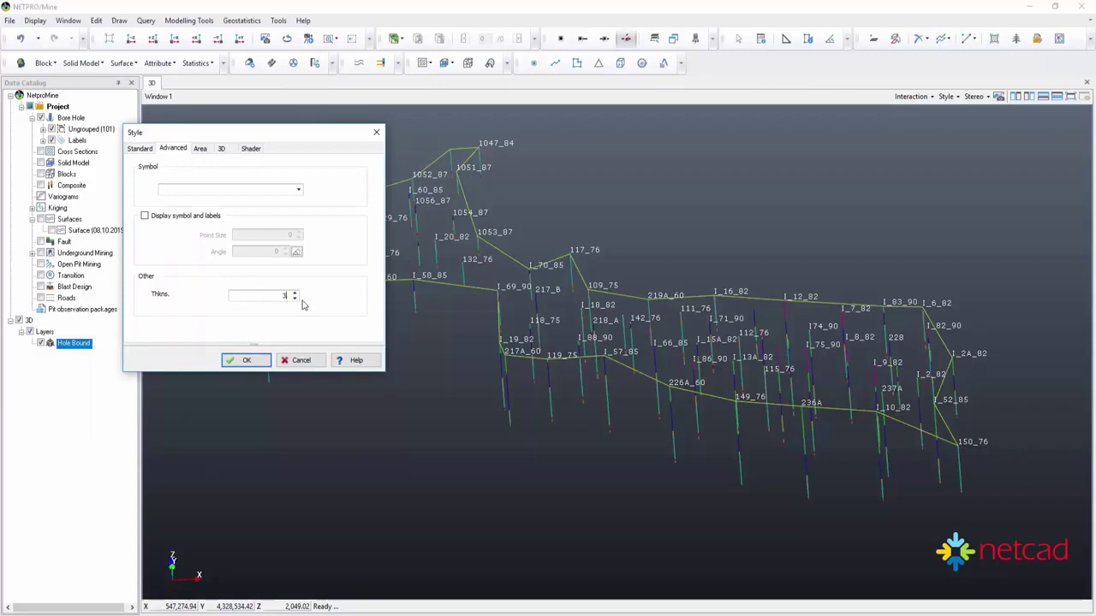
left_click(245, 361)
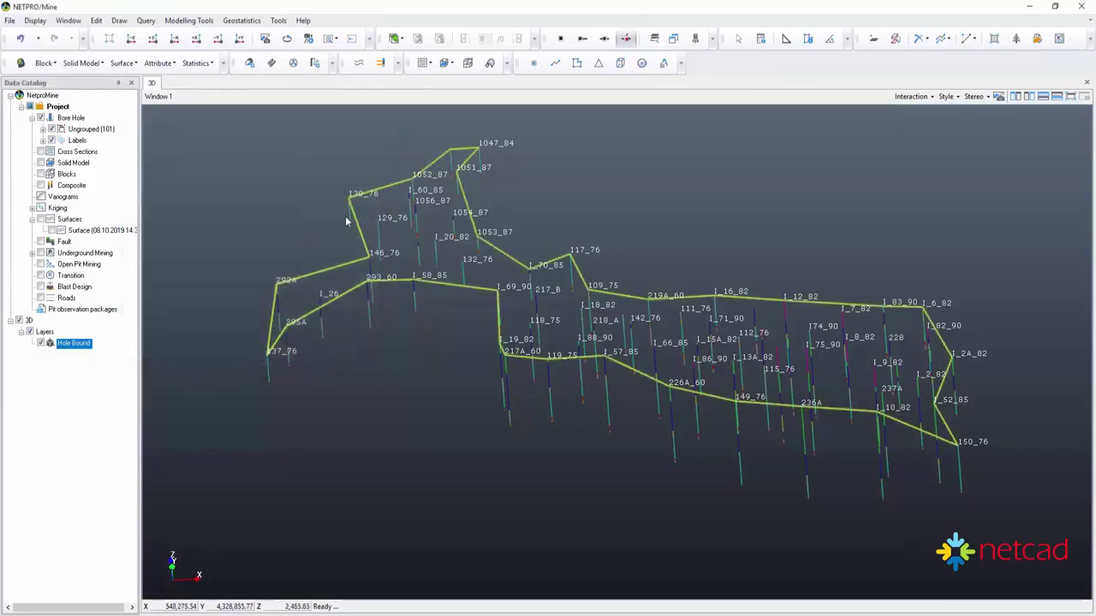
middle_click_drag(403, 239, 827, 454)
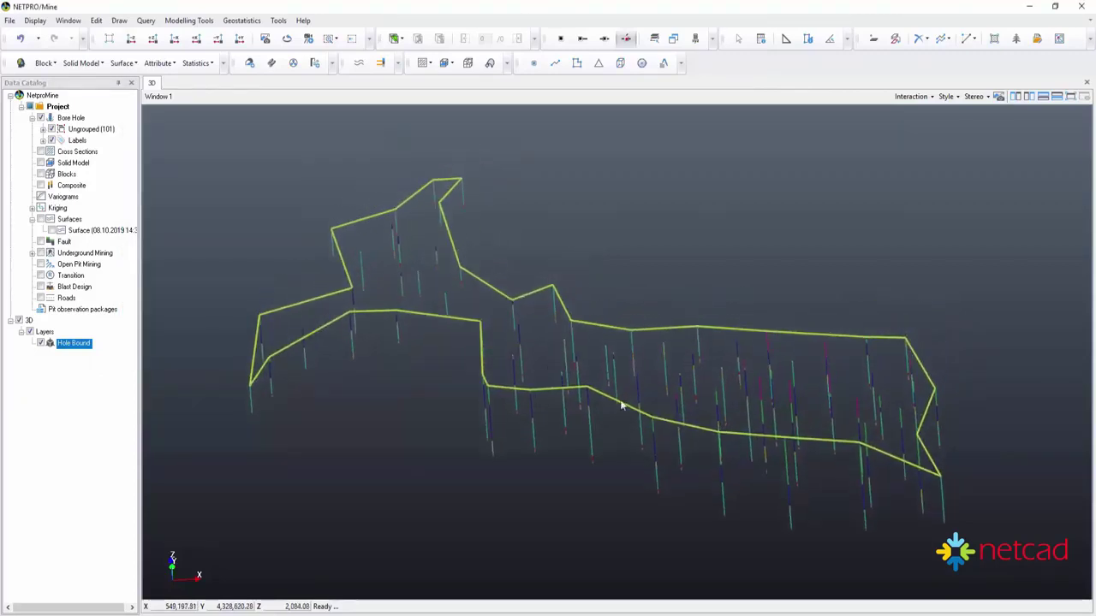
left_click_drag(826, 447, 834, 497)
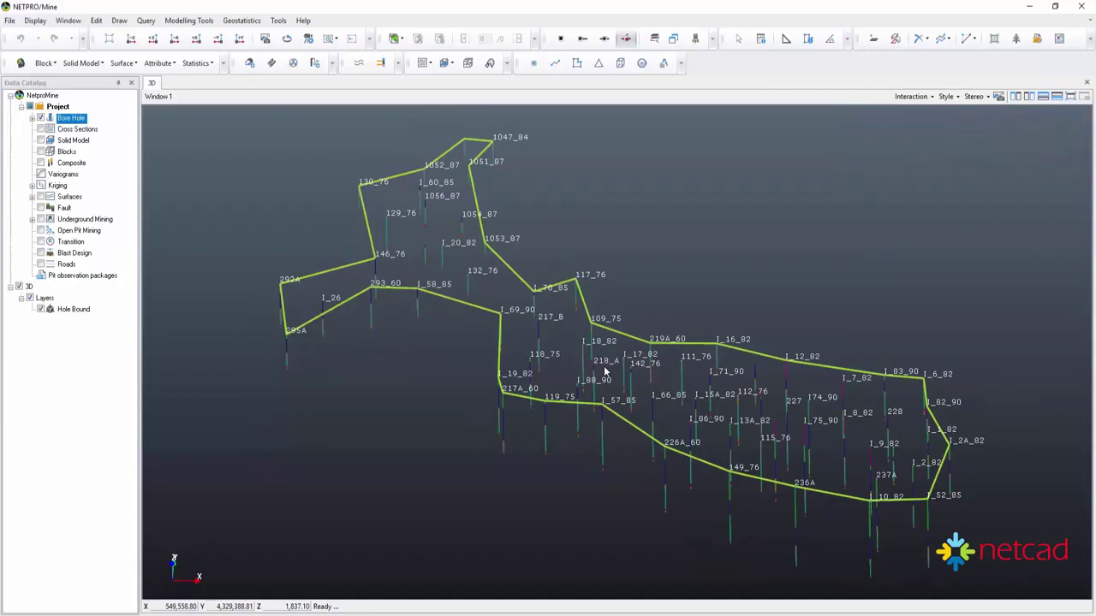
Step: Create seam surface KM2_TOP from KM2 with the Top coordinate filter and no limiting boundary
left_click(128, 65)
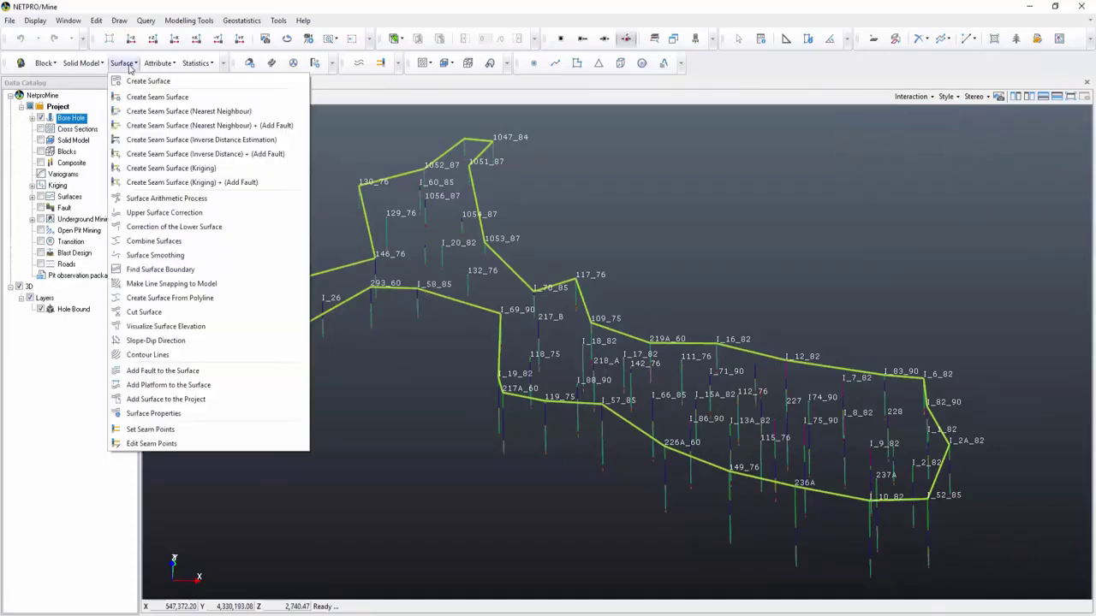
left_click(207, 98)
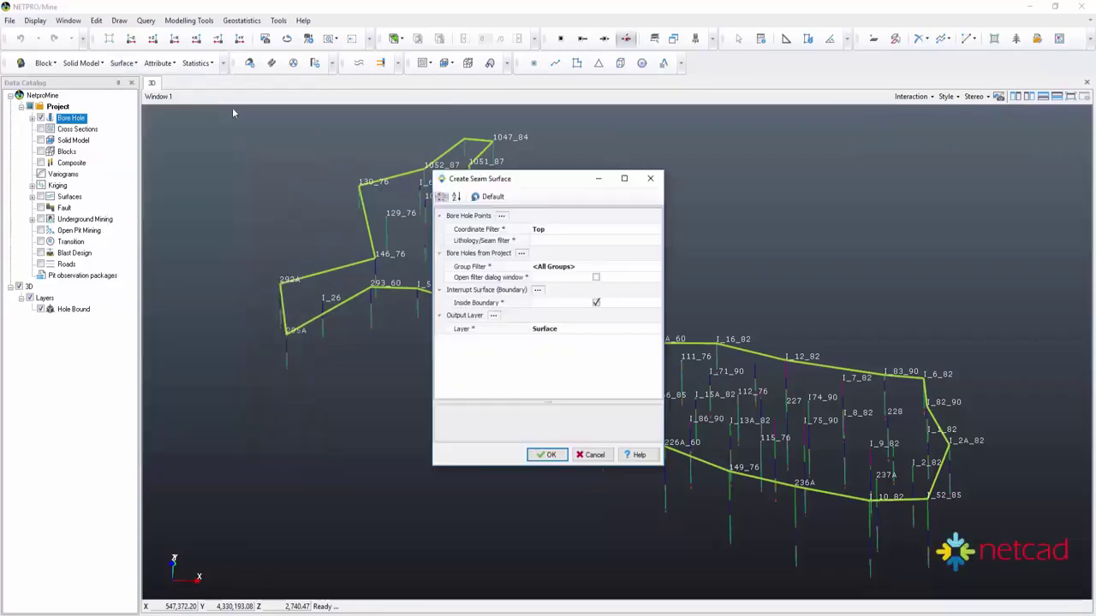
left_click(656, 244)
left_click(656, 243)
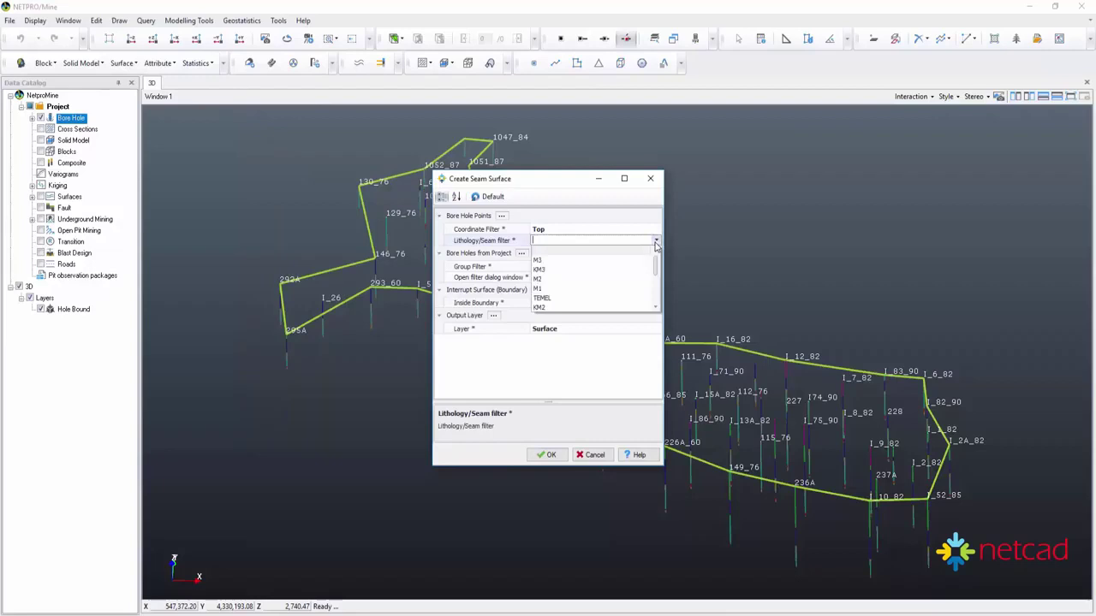
left_click(567, 307)
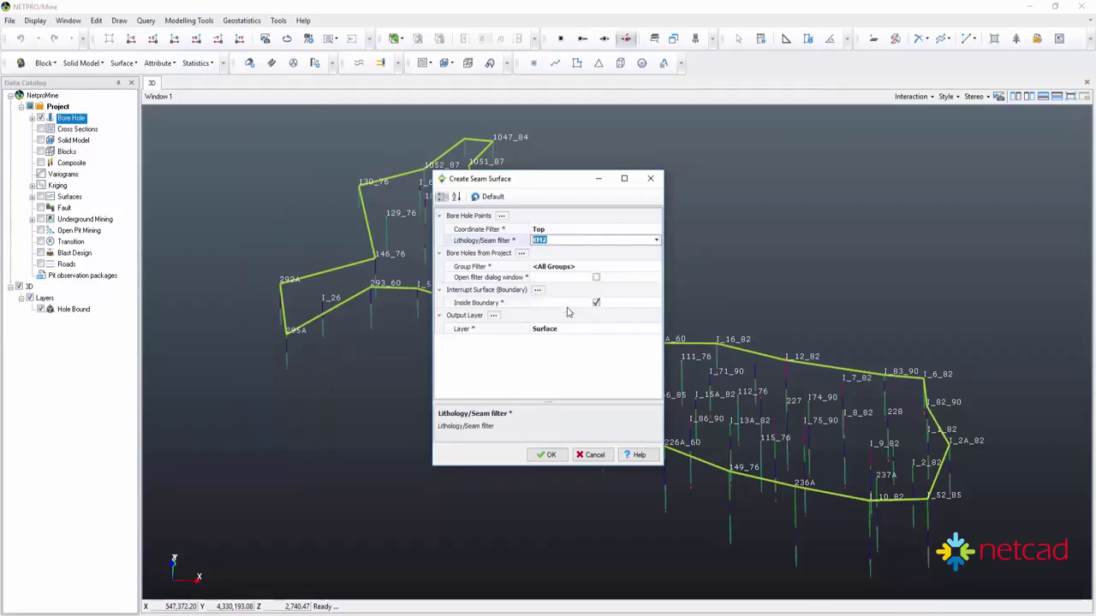
left_click(561, 231)
left_click(654, 230)
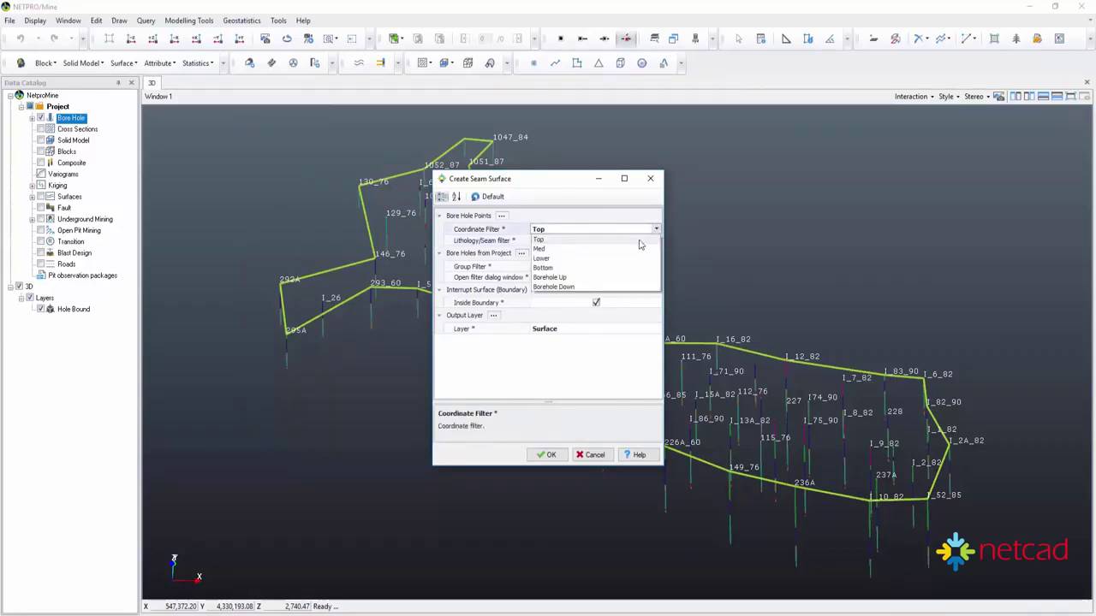
left_click(638, 240)
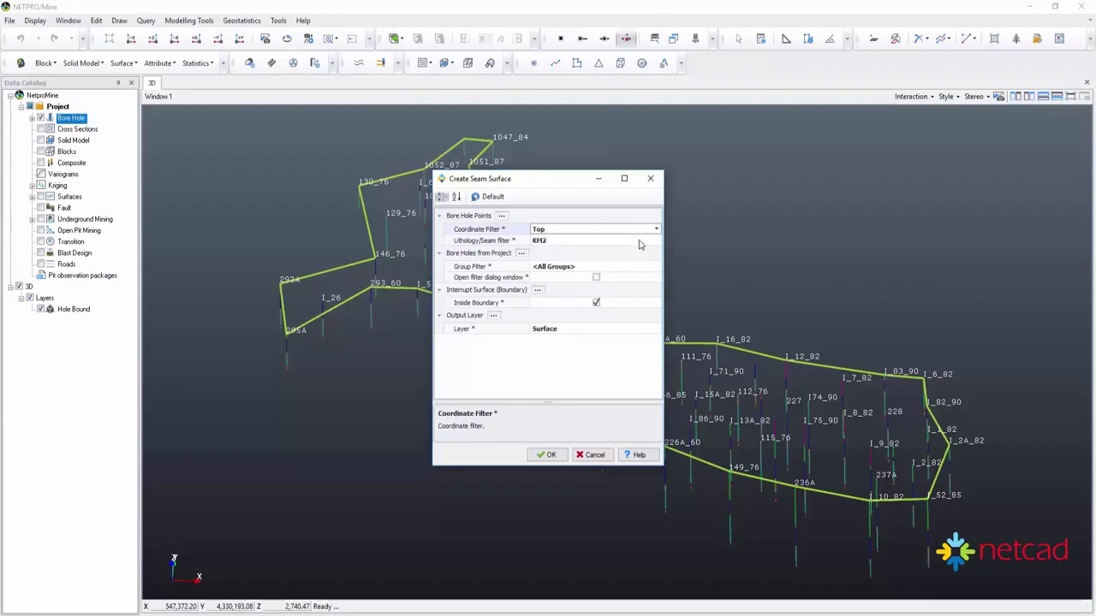
left_click(568, 332)
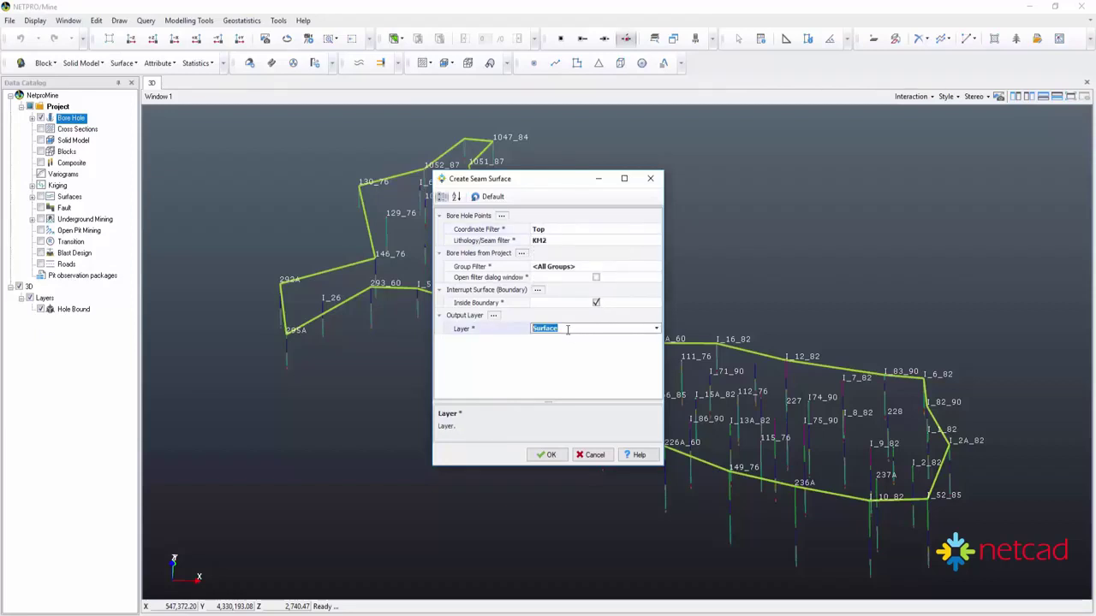
type("TOP_K")
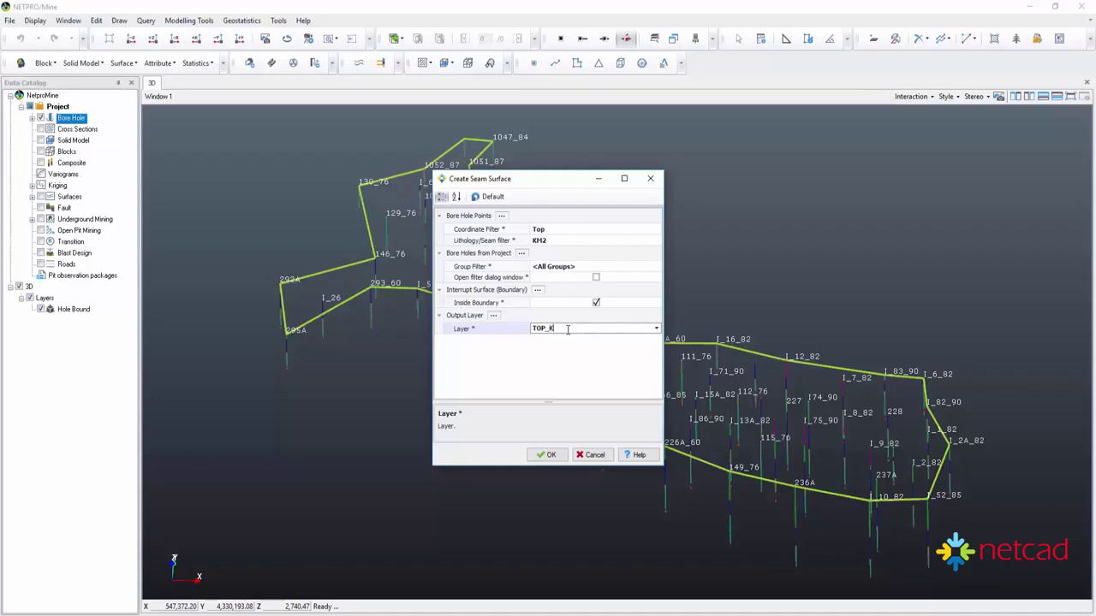
type("KM2_TOP")
left_click(549, 455)
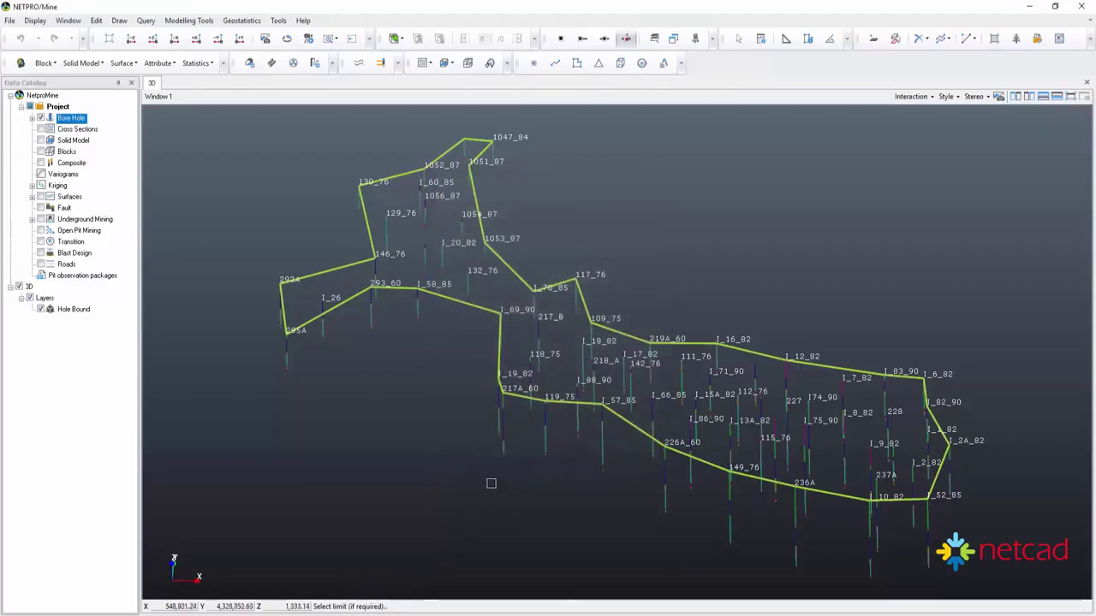
left_click(500, 335)
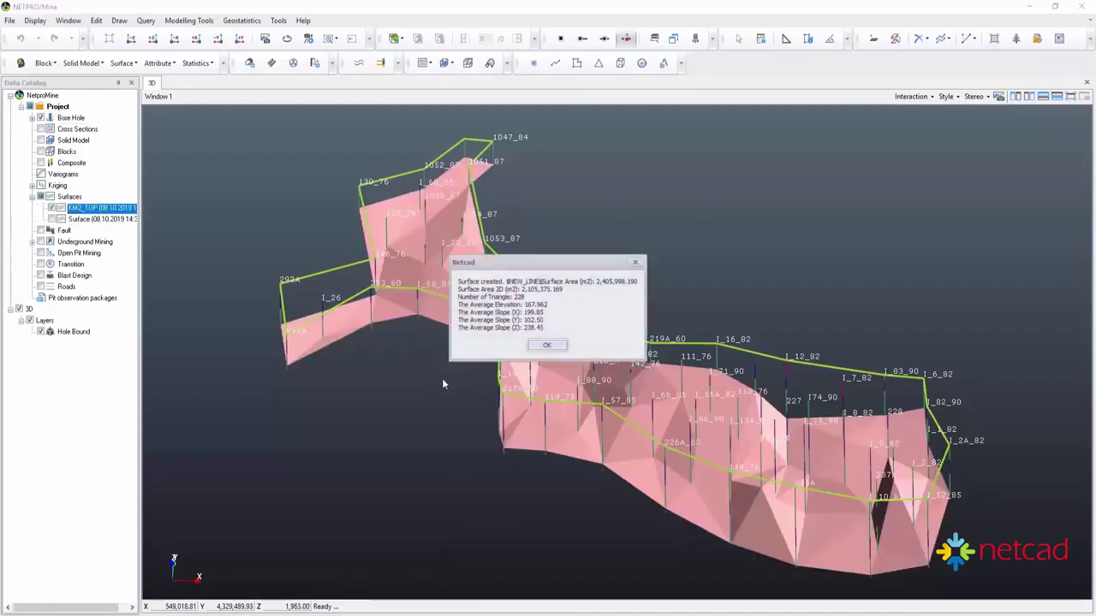
left_click(552, 348)
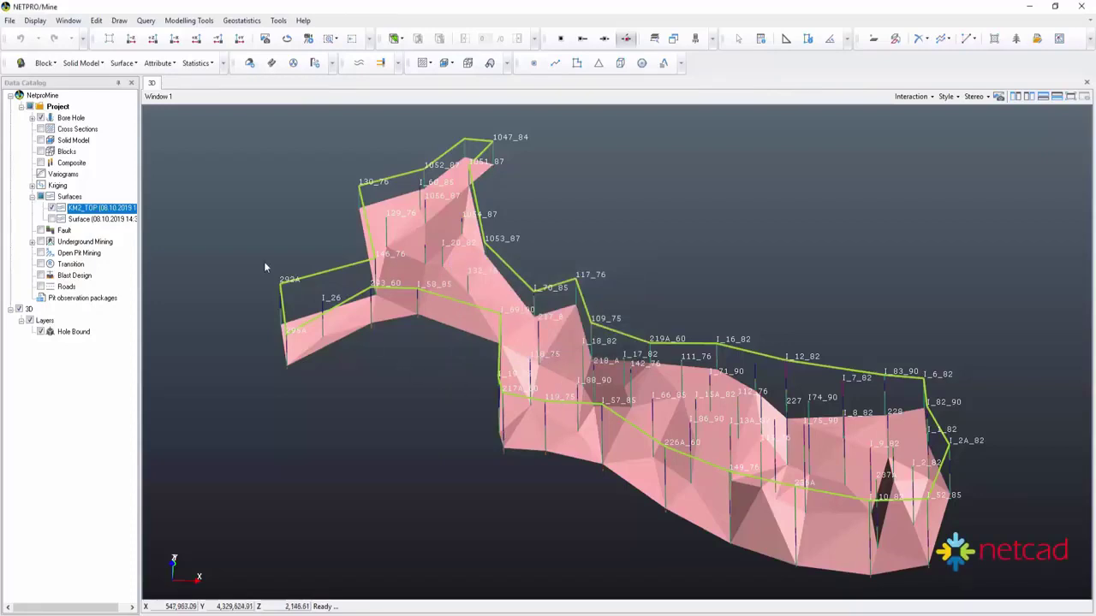
Step: Build the KM2_BOTTOM seam surface using the Bottom coordinate filter, with no limiting boundary
left_click(129, 64)
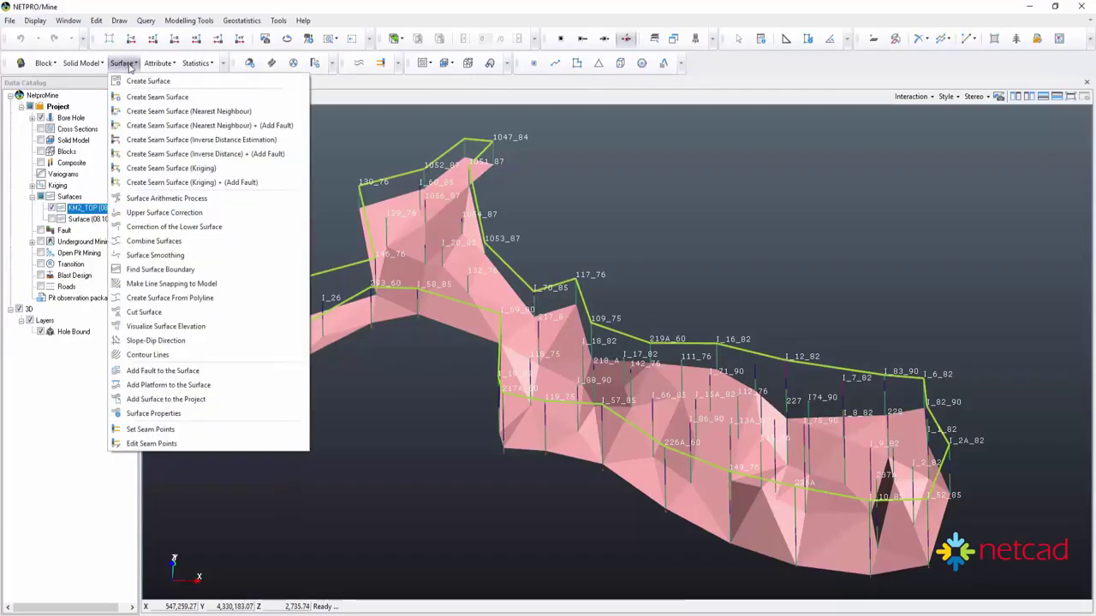
left_click(165, 101)
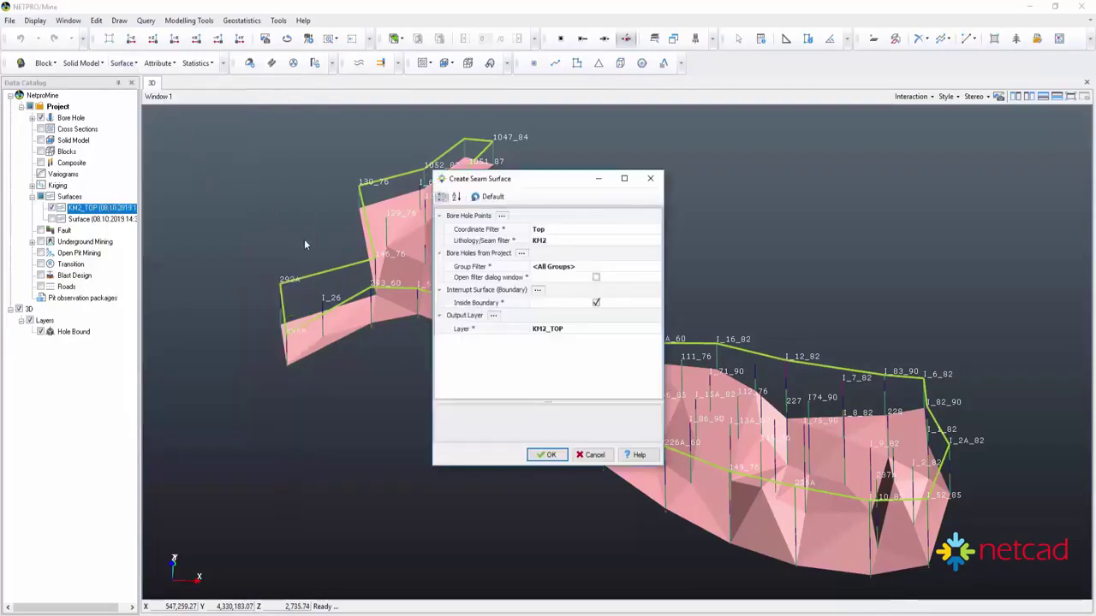
left_click(581, 233)
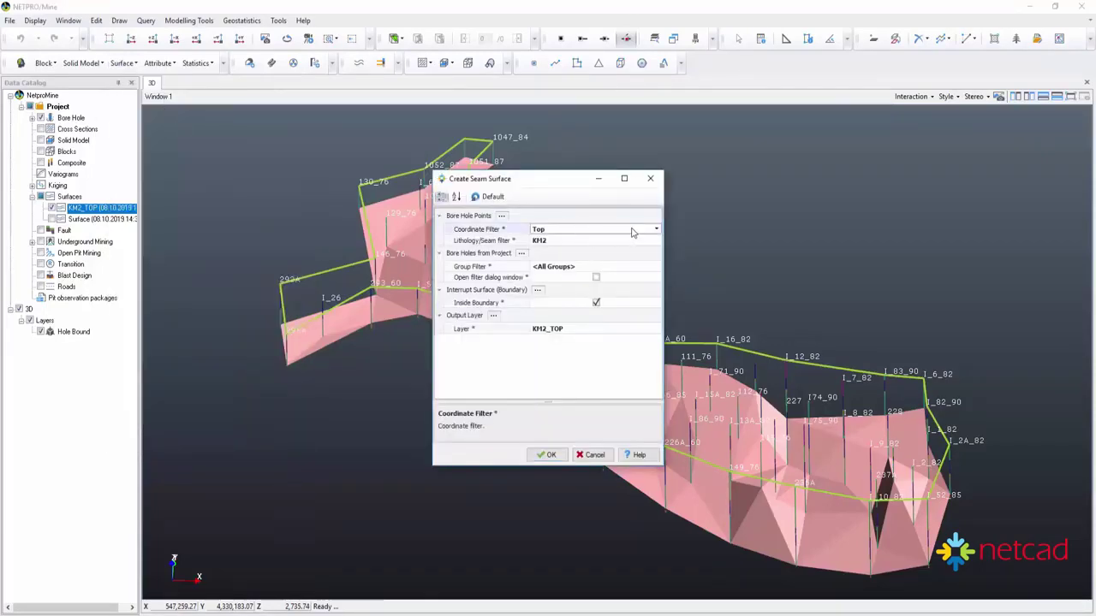
left_click(657, 231)
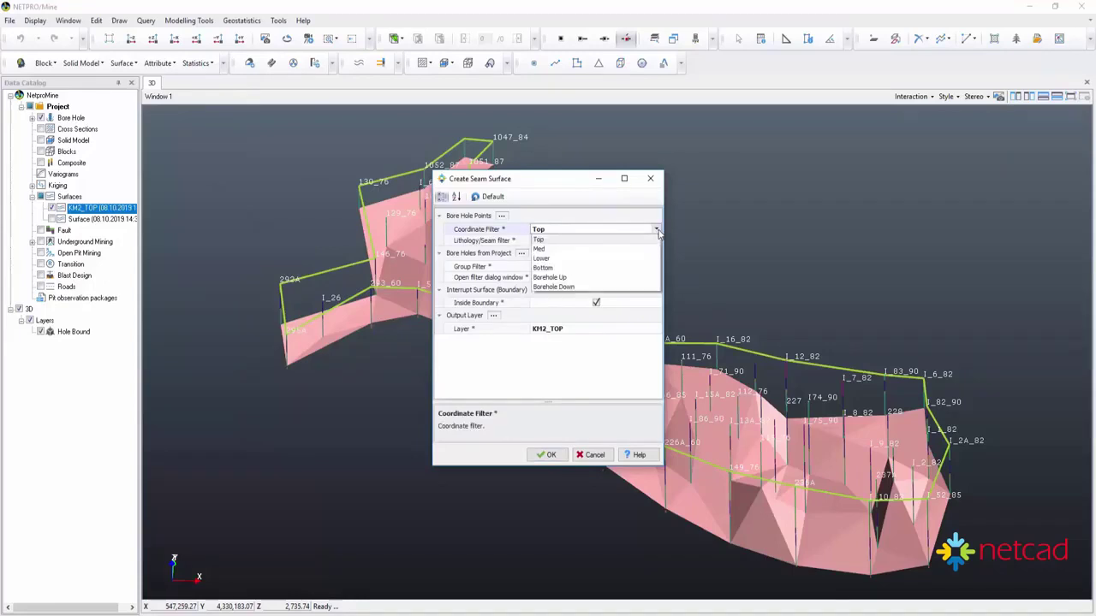
left_click(559, 268)
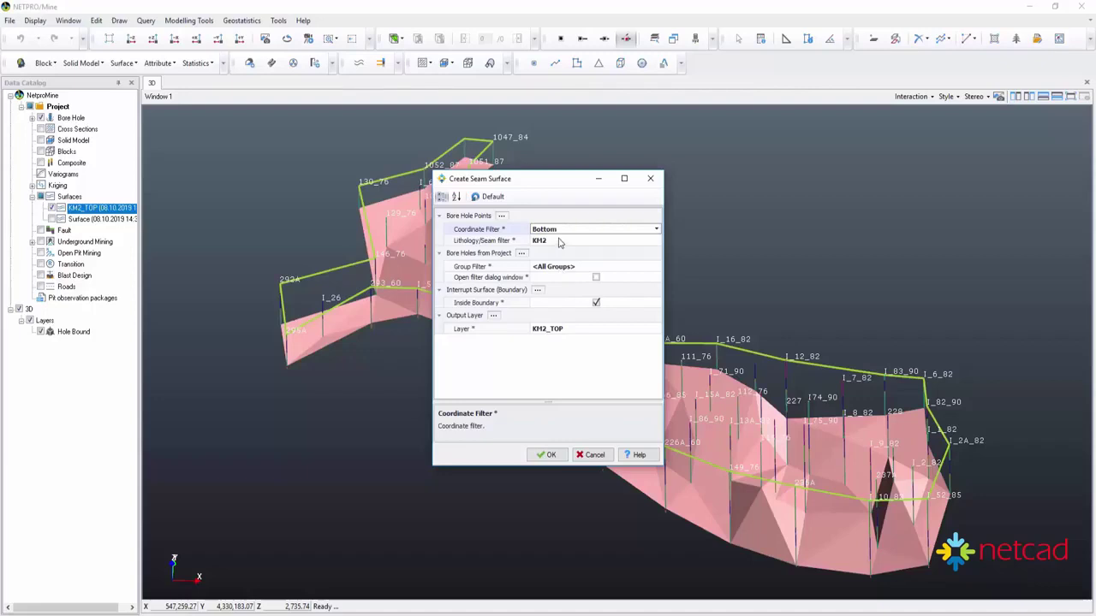
left_click(566, 336)
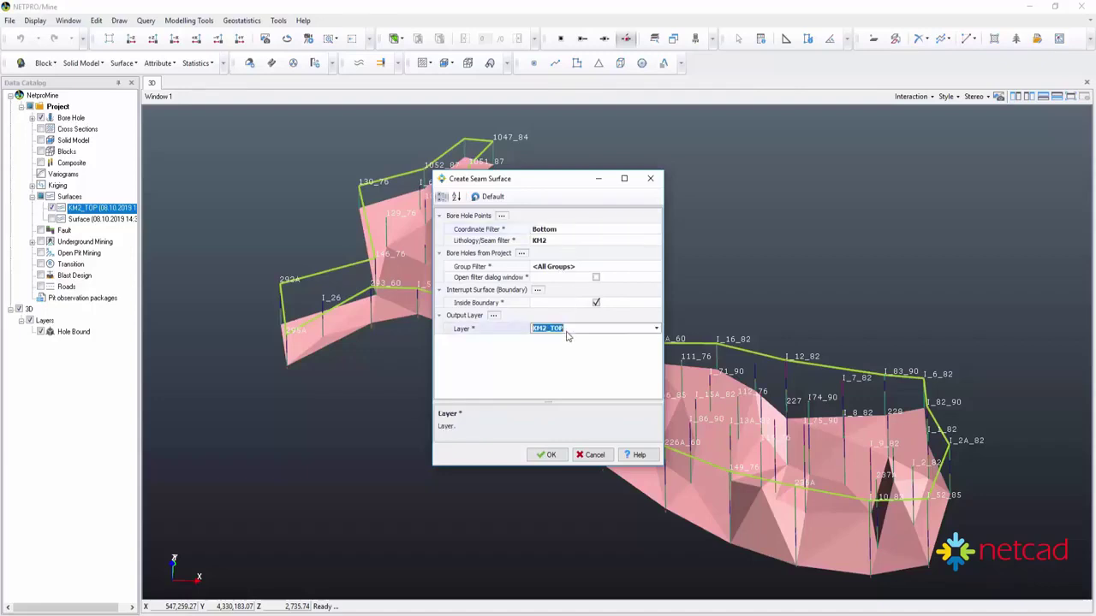
left_click(566, 332)
type("OTTOM")
left_click(546, 456)
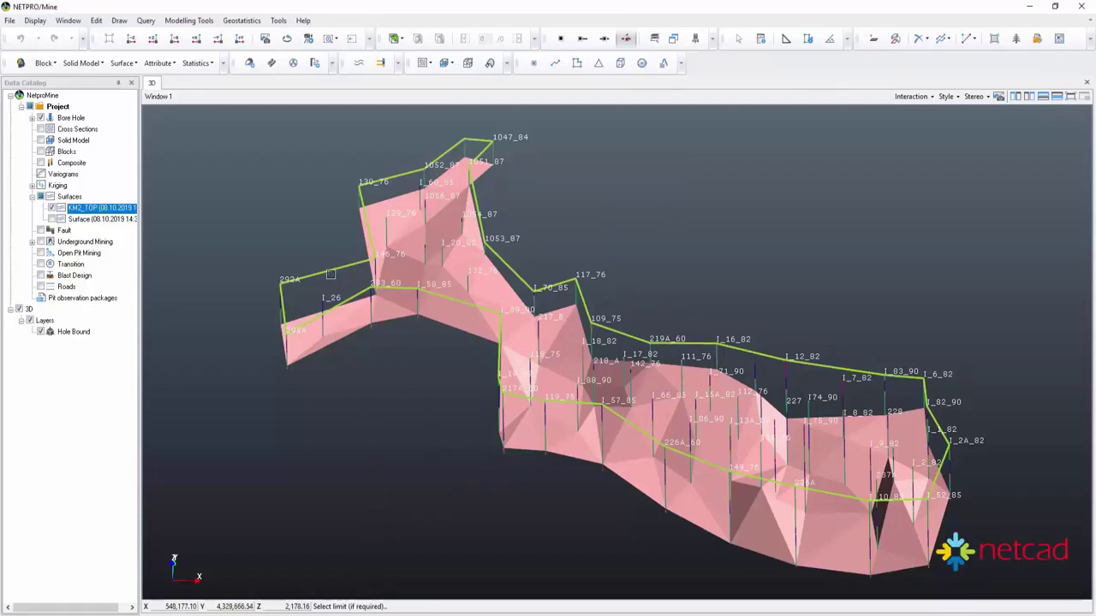
right_click(331, 274)
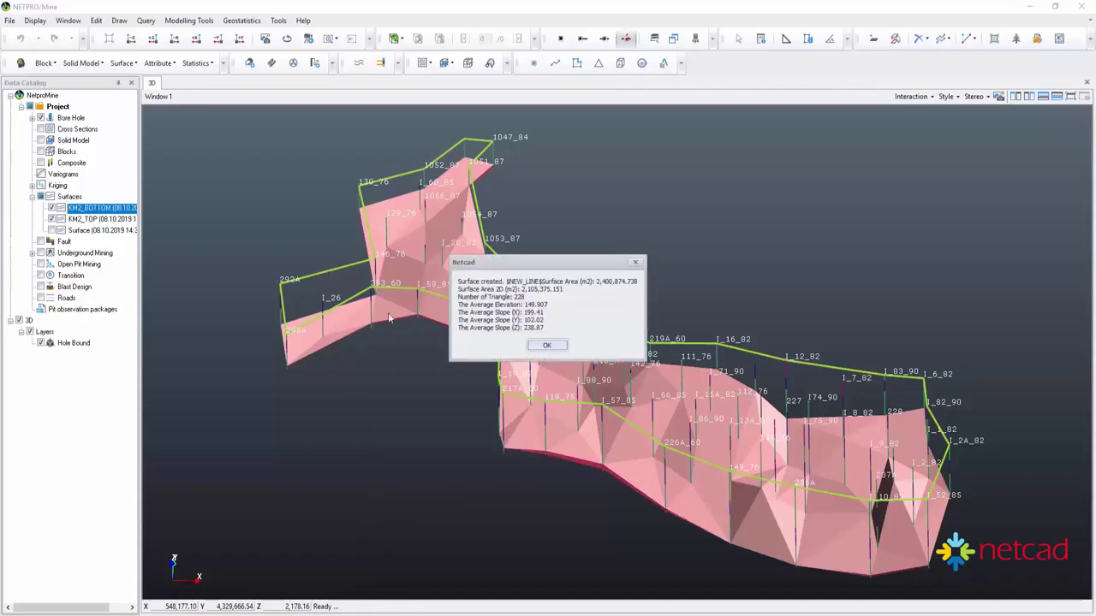
Step: Close the report and zoom in to inspect the KM2 surfaces against the drillholes
left_click(547, 345)
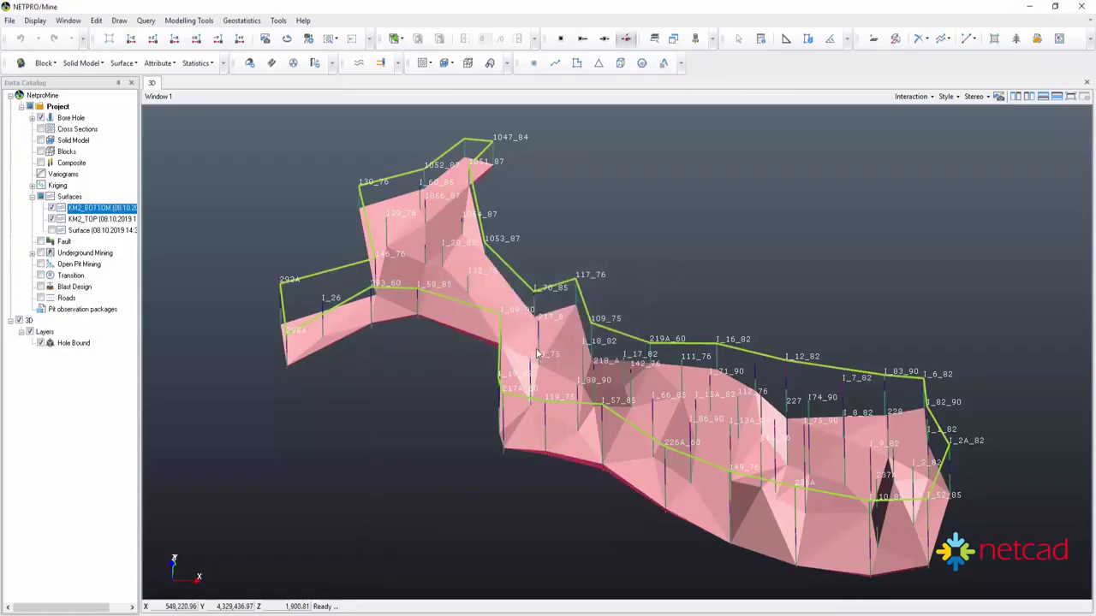
mouse_move(537, 353)
left_mouse_down()
mouse_move(518, 388)
mouse_move(569, 325)
left_mouse_up()
scroll(565, 321, "up", 2)
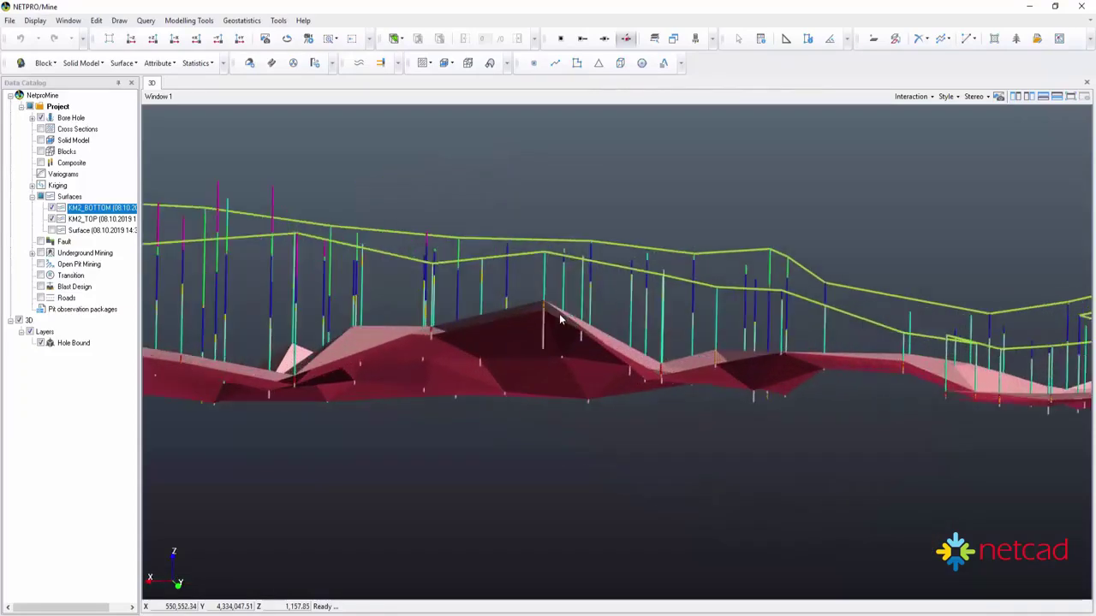
scroll(560, 315, "up", 2)
scroll(548, 304, "up", 2)
scroll(536, 303, "up", 1)
scroll(529, 310, "up", 1)
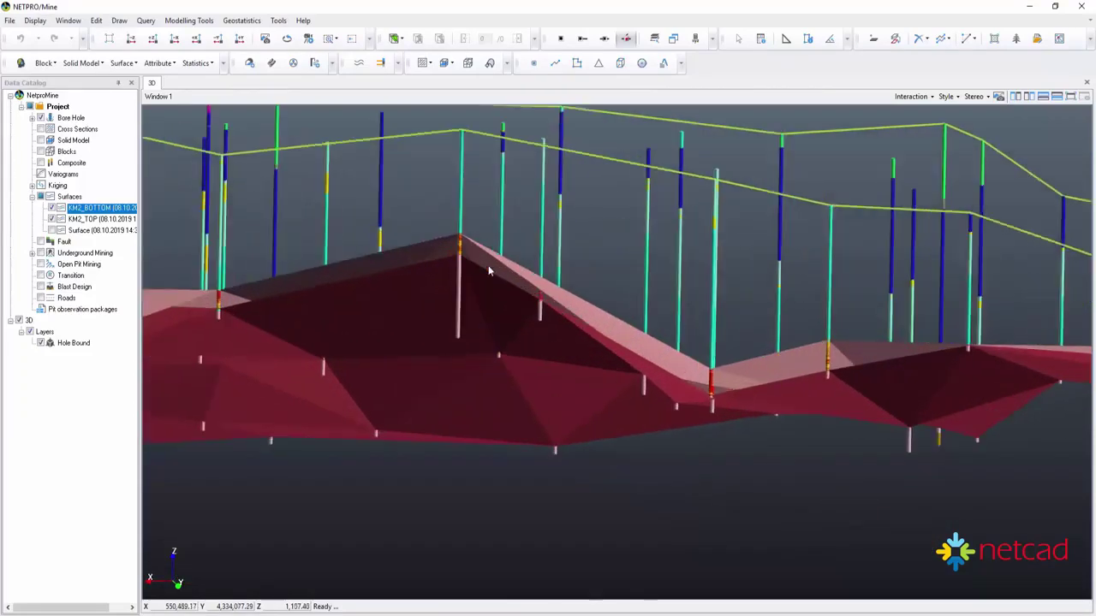
scroll(522, 317, "up", 1)
middle_click_drag(546, 363, 509, 370)
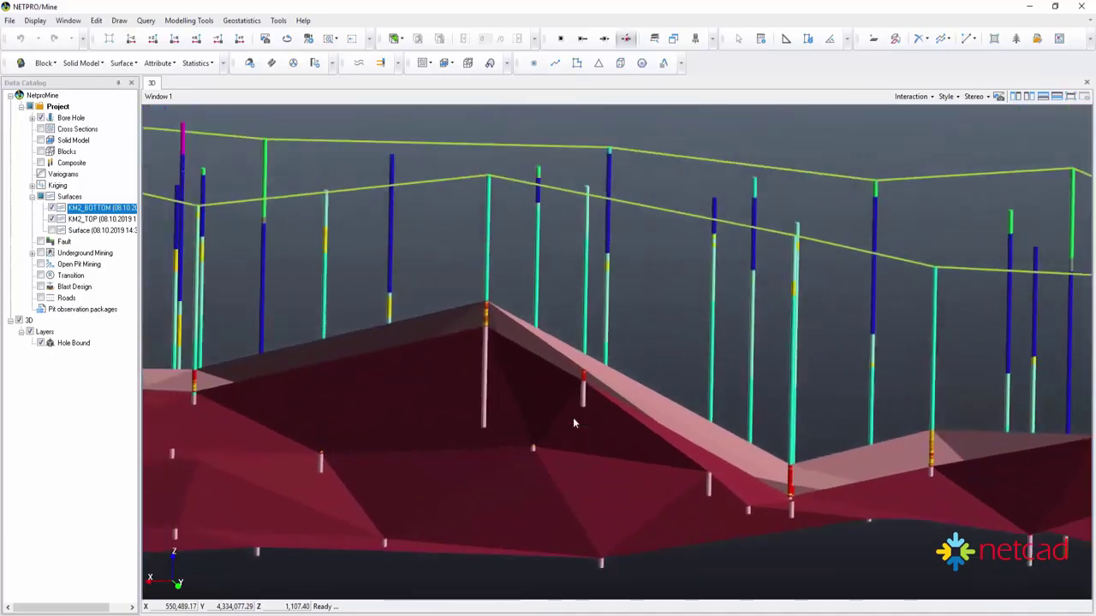
scroll(501, 374, "up", 1)
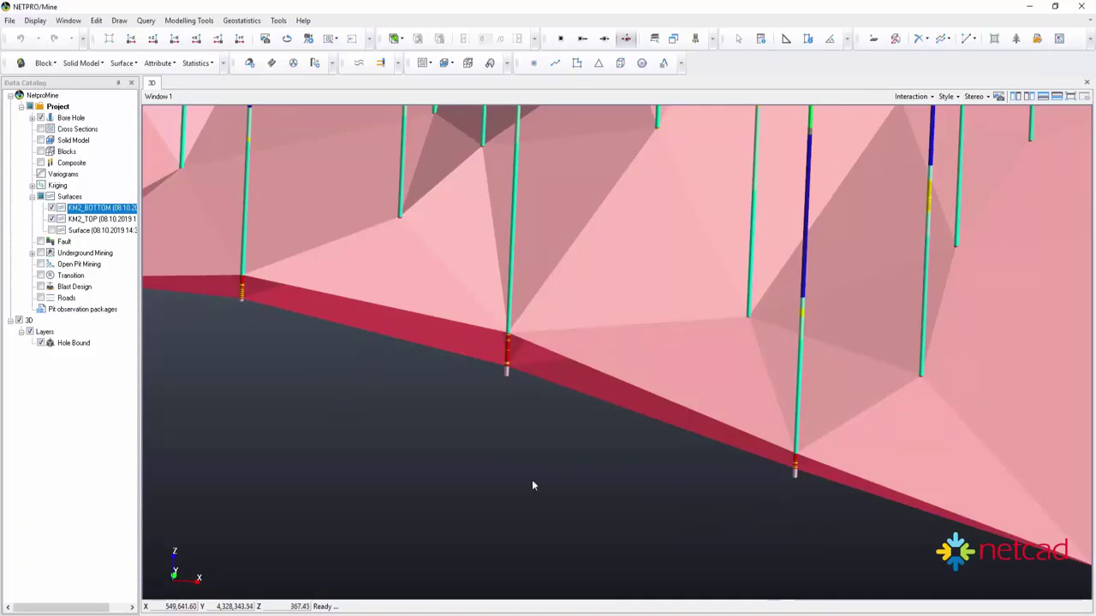
Step: Zoom back out and tilt the model to view it from above
scroll(536, 455, "down", 1)
scroll(541, 445, "down", 1)
scroll(545, 440, "down", 1)
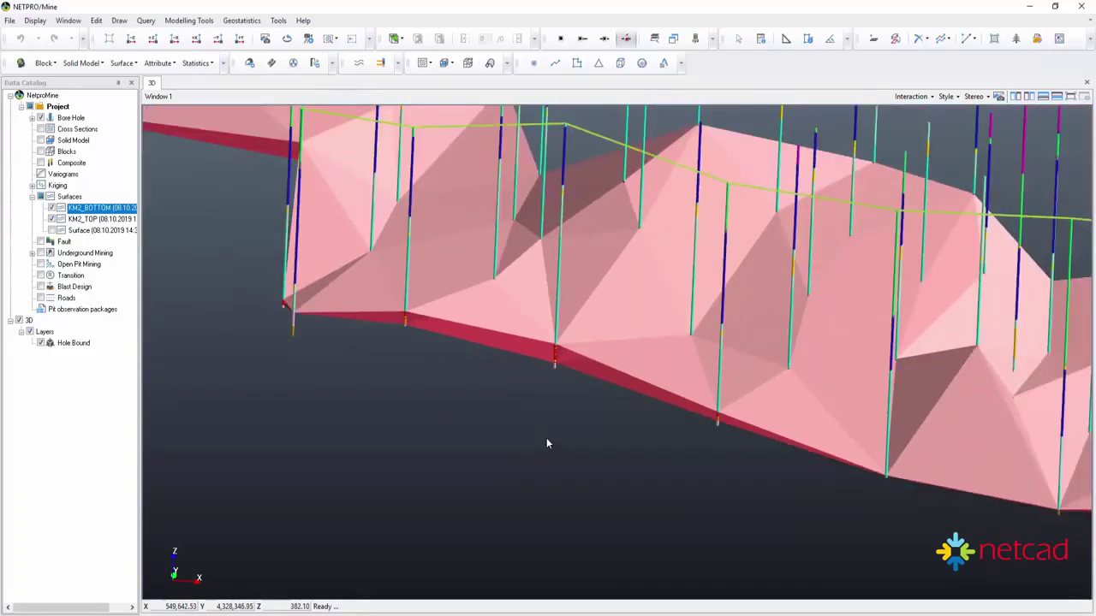
scroll(547, 437, "down", 1)
scroll(550, 435, "down", 1)
scroll(552, 434, "down", 1)
scroll(552, 439, "down", 1)
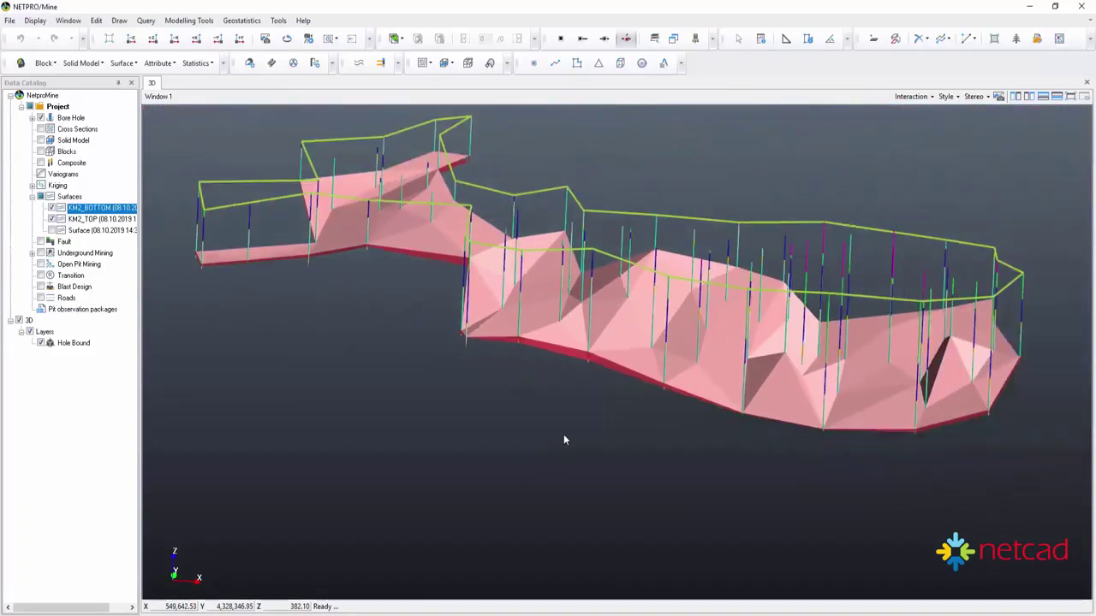
scroll(564, 434, "down", 1)
scroll(604, 446, "down", 1)
middle_click_drag(610, 446, 612, 485)
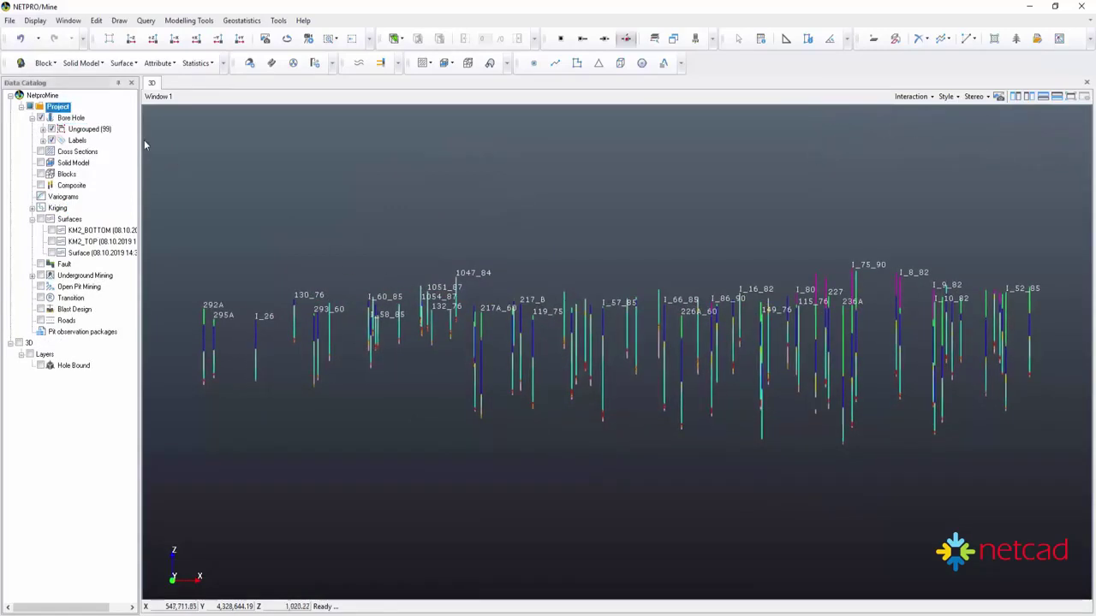
Step: Add a Seam_1 seam description coloured cyan (0, 255, 255) in the project properties
right_click(53, 107)
left_click(211, 224)
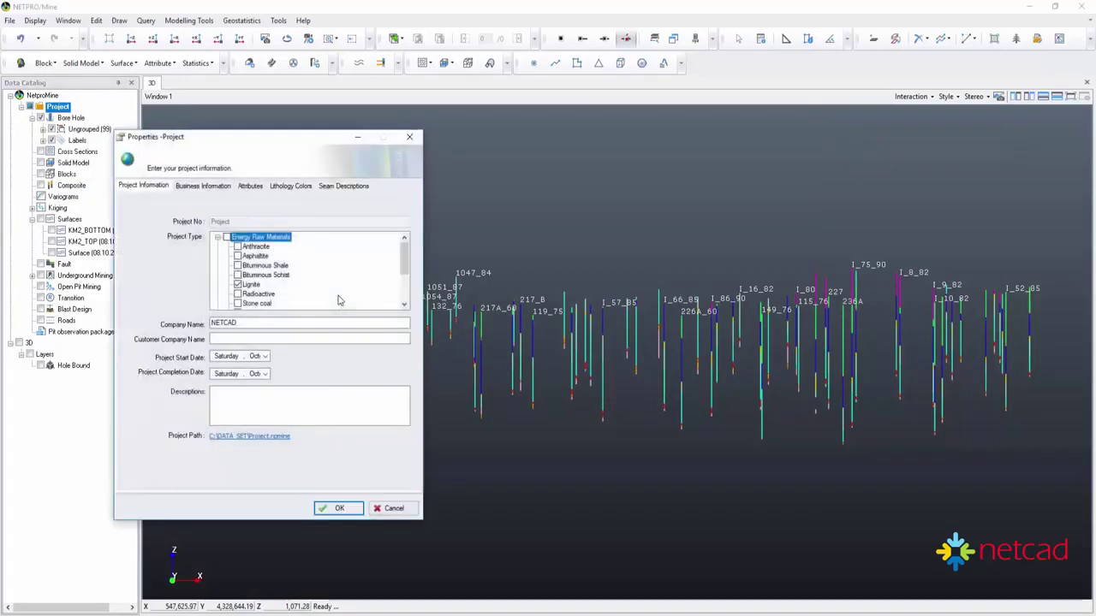
left_click(351, 187)
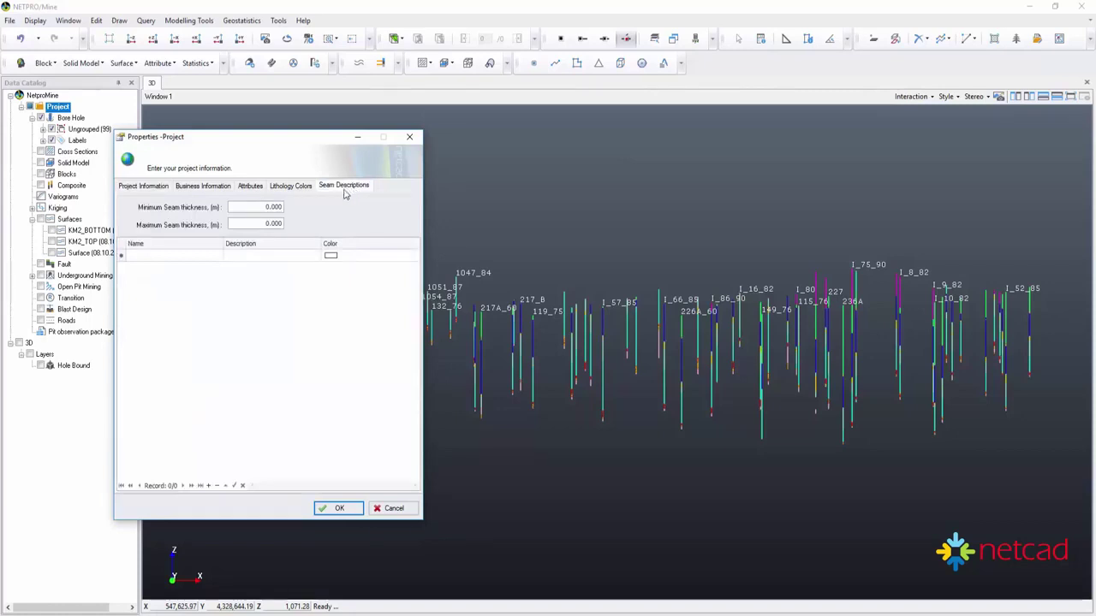
left_click(196, 255)
type("Seam_1")
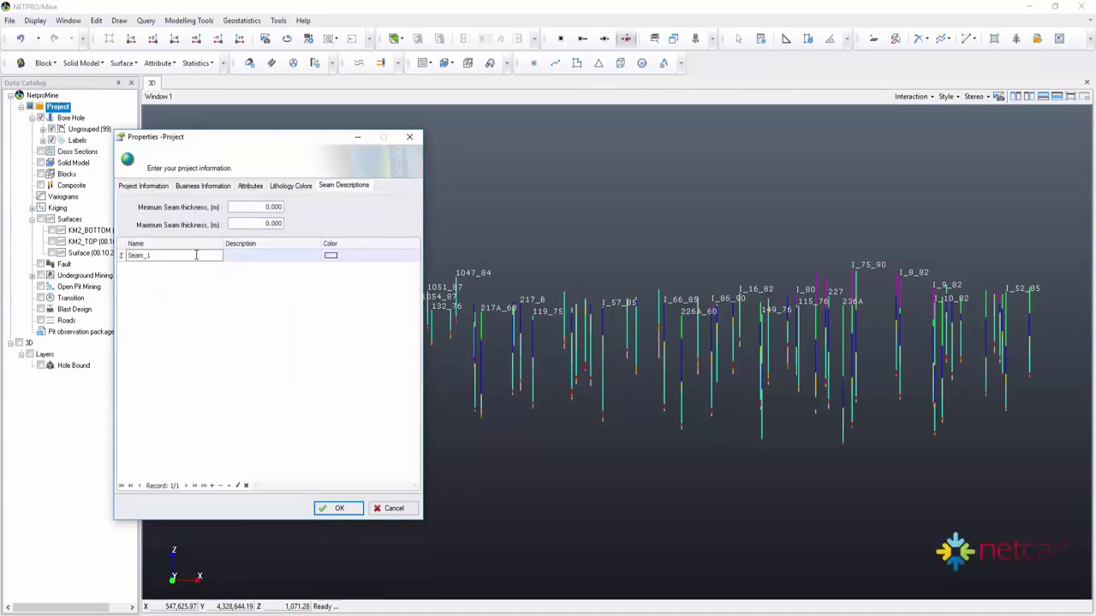
left_click(277, 255)
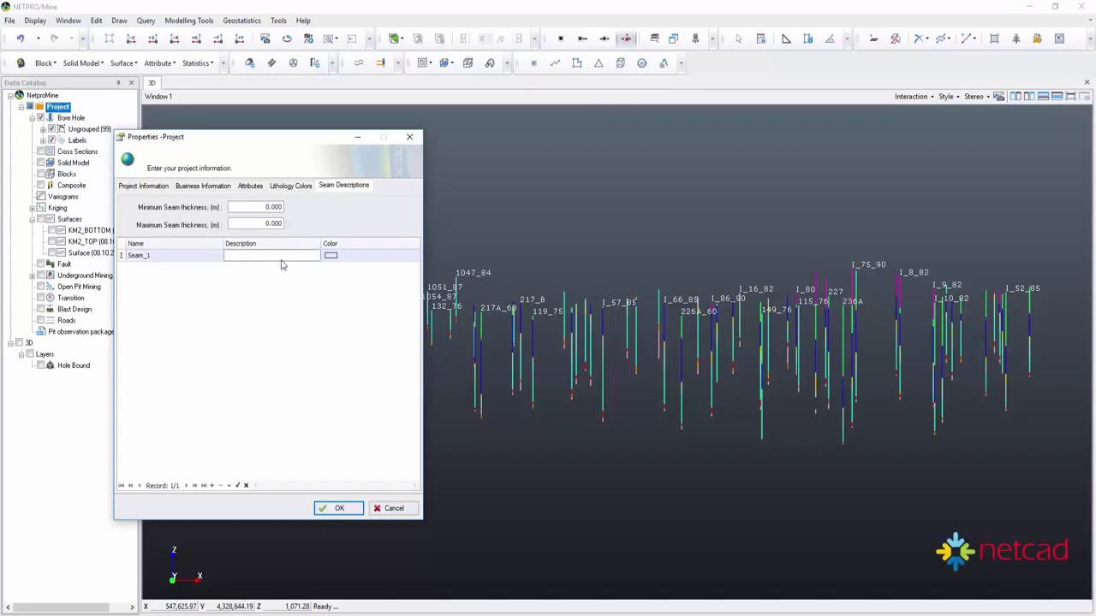
left_click(348, 257)
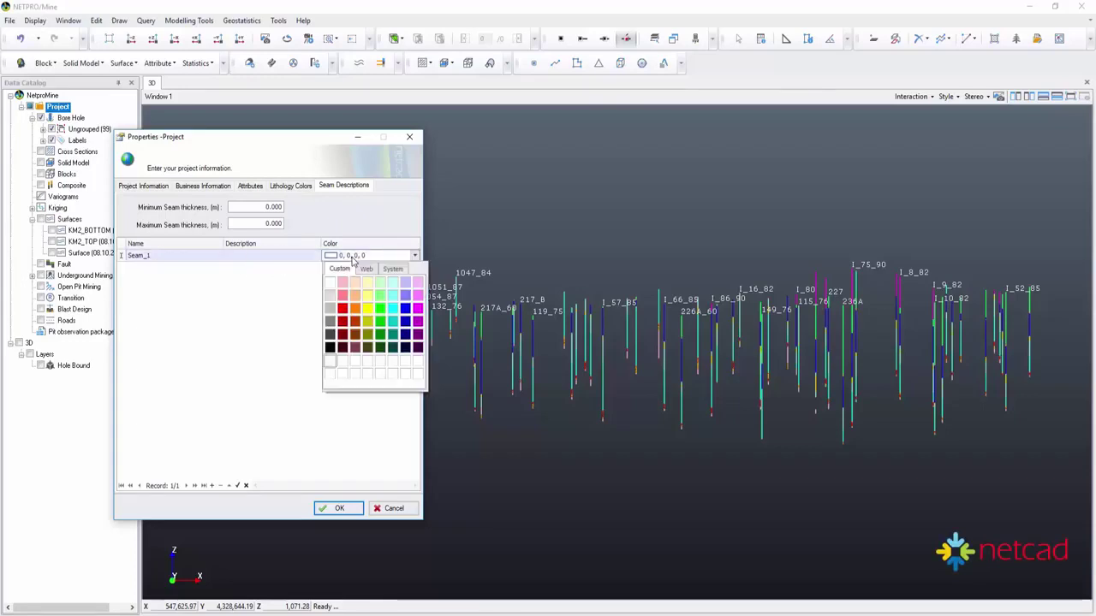
left_click(393, 310)
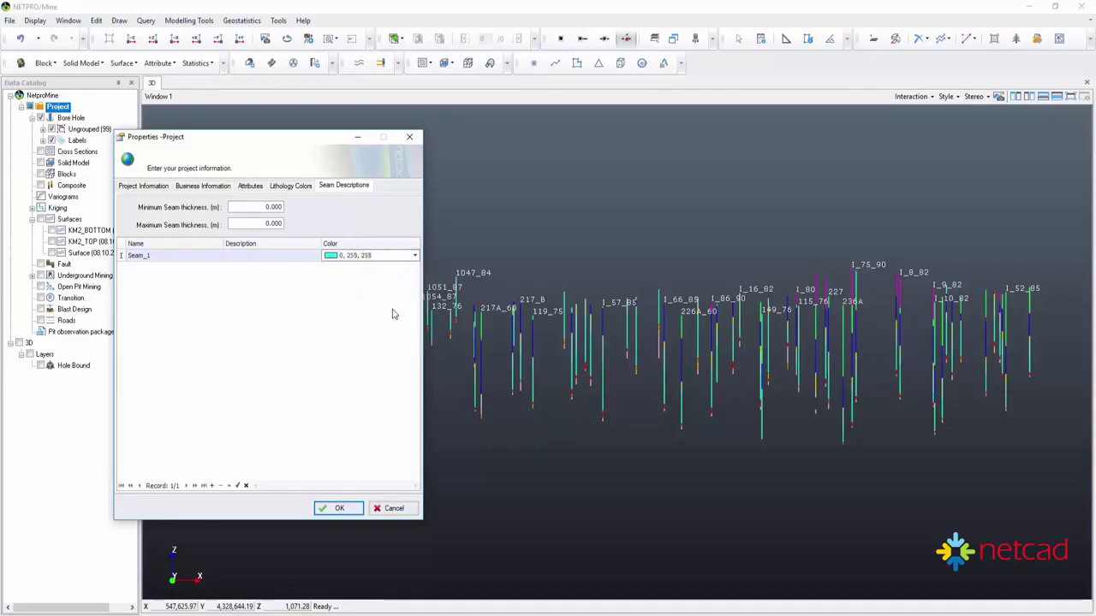
Step: Add Seam_2 coloured green (0, 255, 0) and save the project properties
left_click(271, 299)
left_click(190, 268)
type("Seam_2")
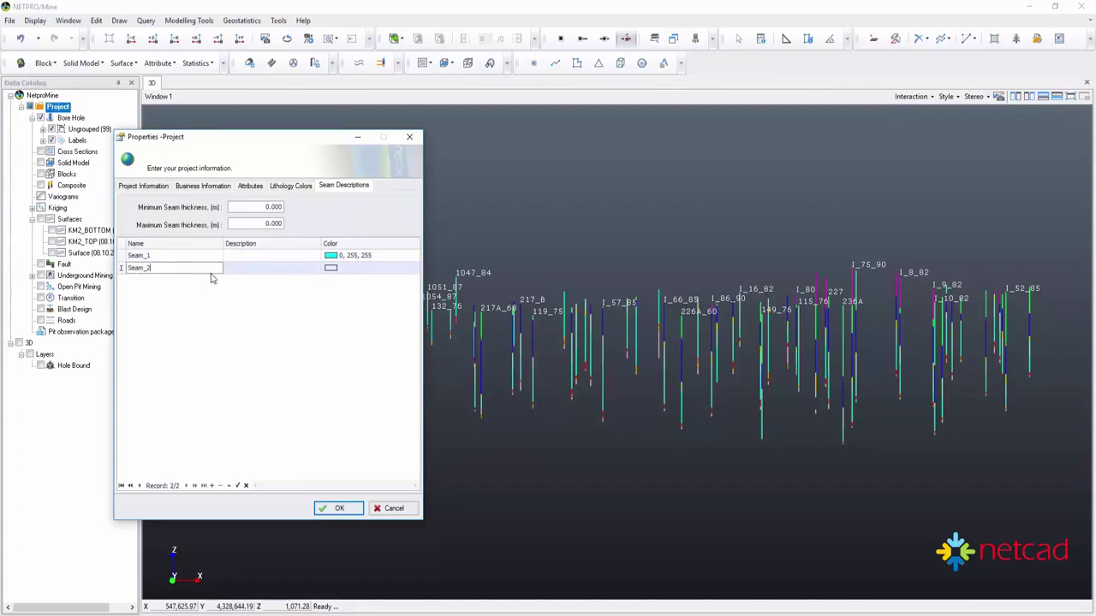
left_click(248, 268)
left_click(343, 272)
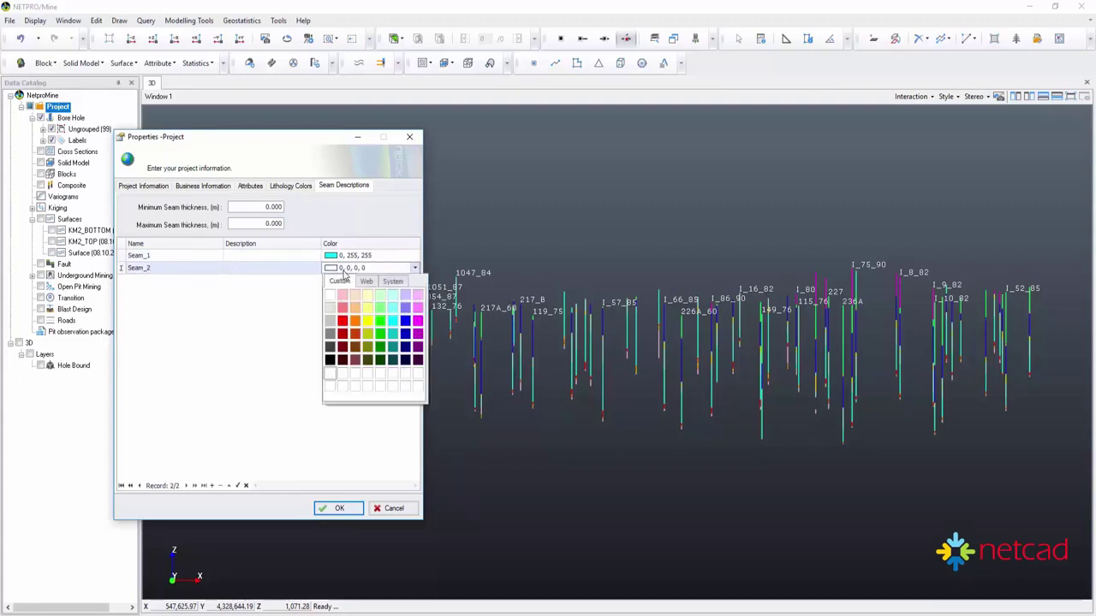
left_click(381, 322)
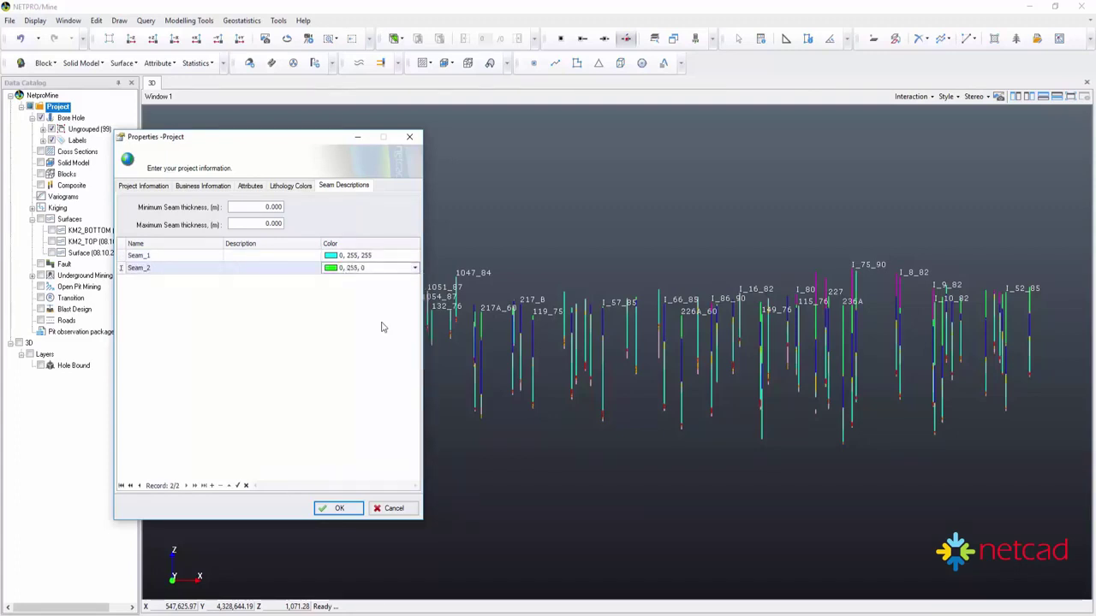
left_click(340, 510)
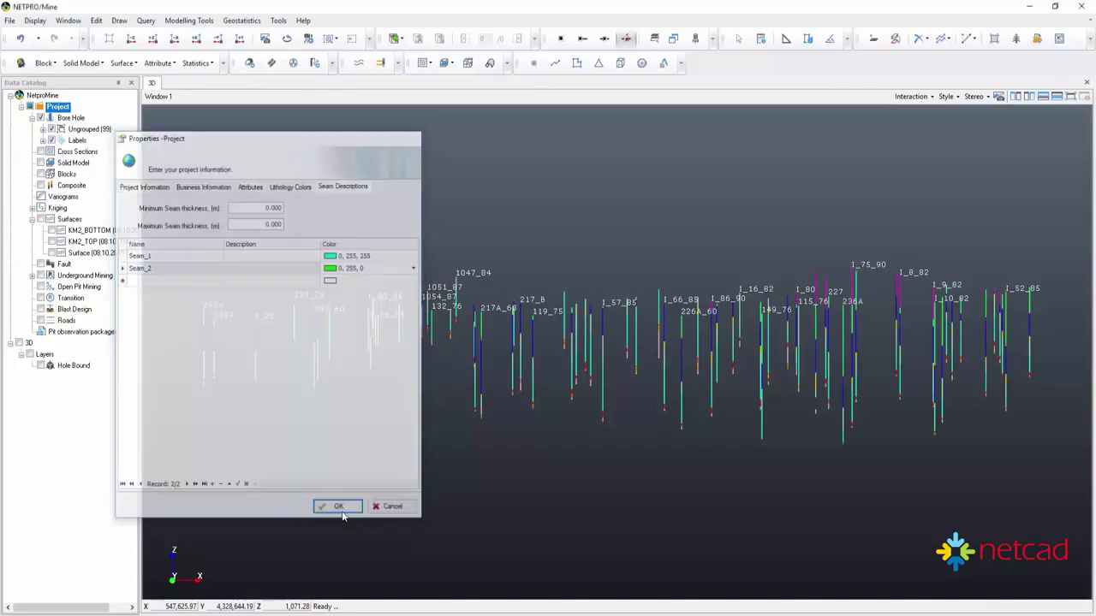
scroll(342, 511, "up", 5)
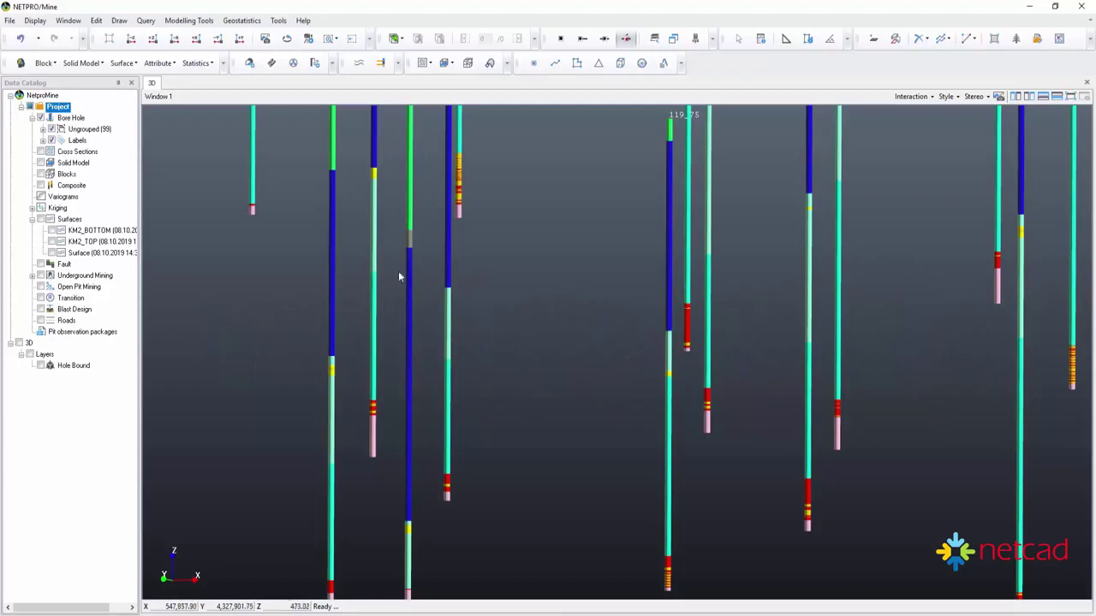
Step: With end-point snapping, mark Seam_1 start and end points on two boreholes
left_click(133, 63)
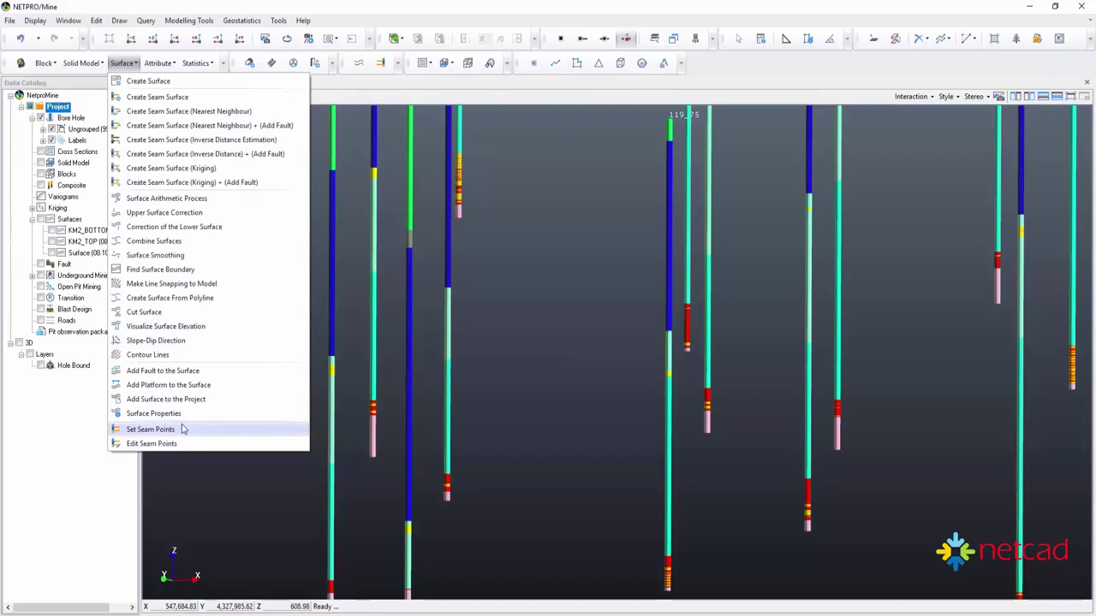
left_click(151, 429)
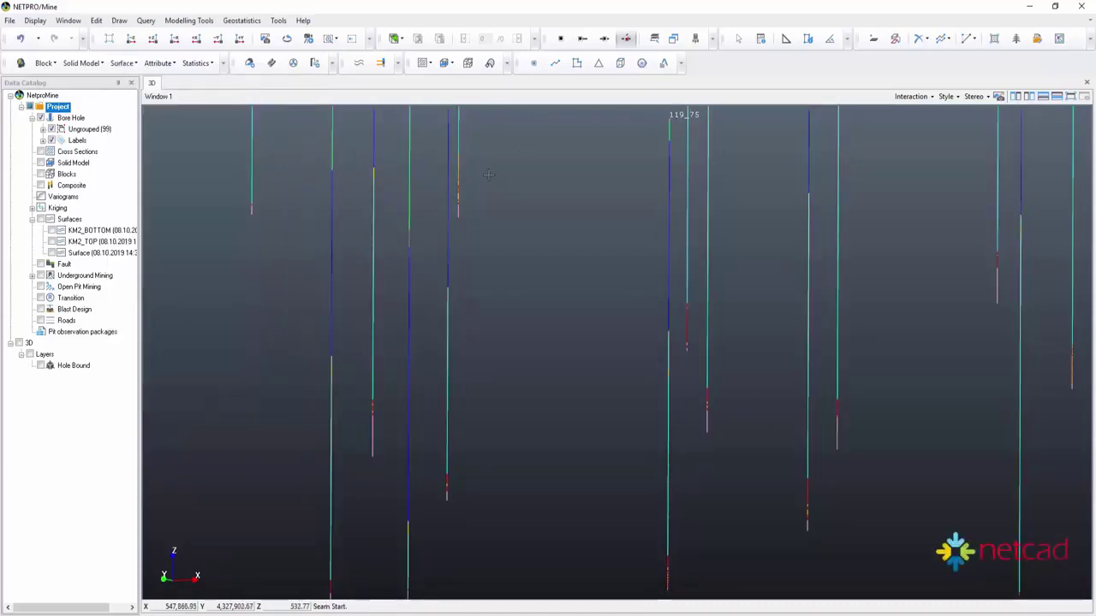
left_click(626, 40)
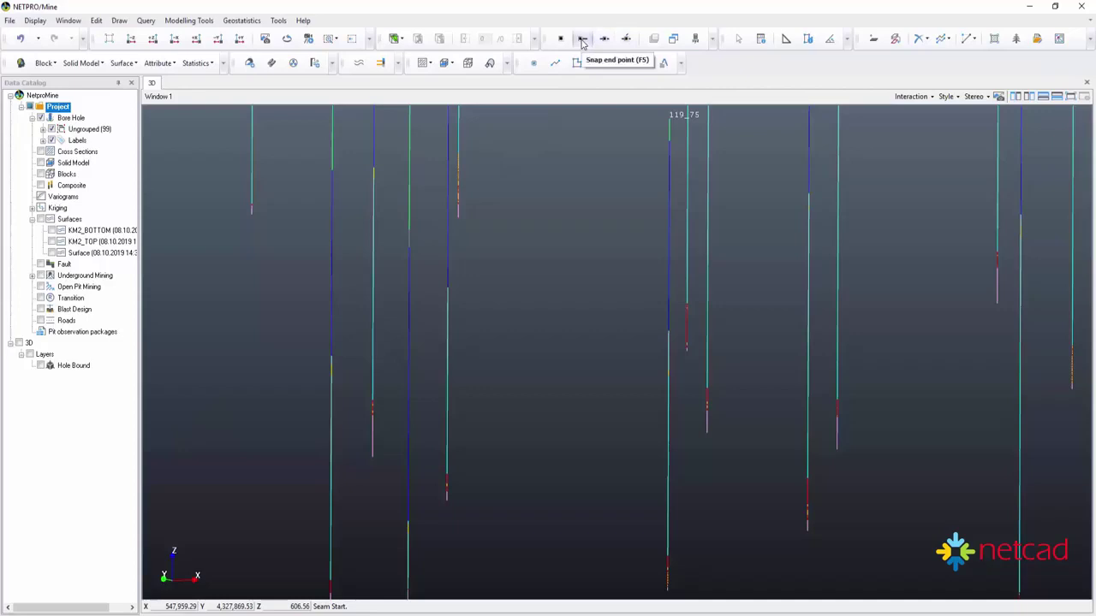
left_click(582, 40)
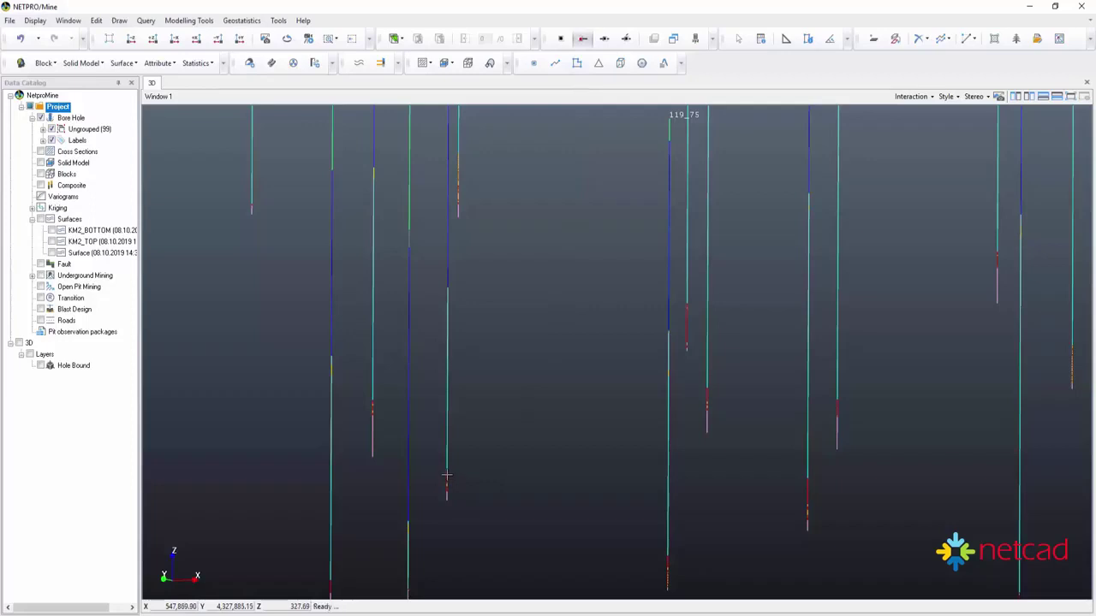
left_click(446, 490)
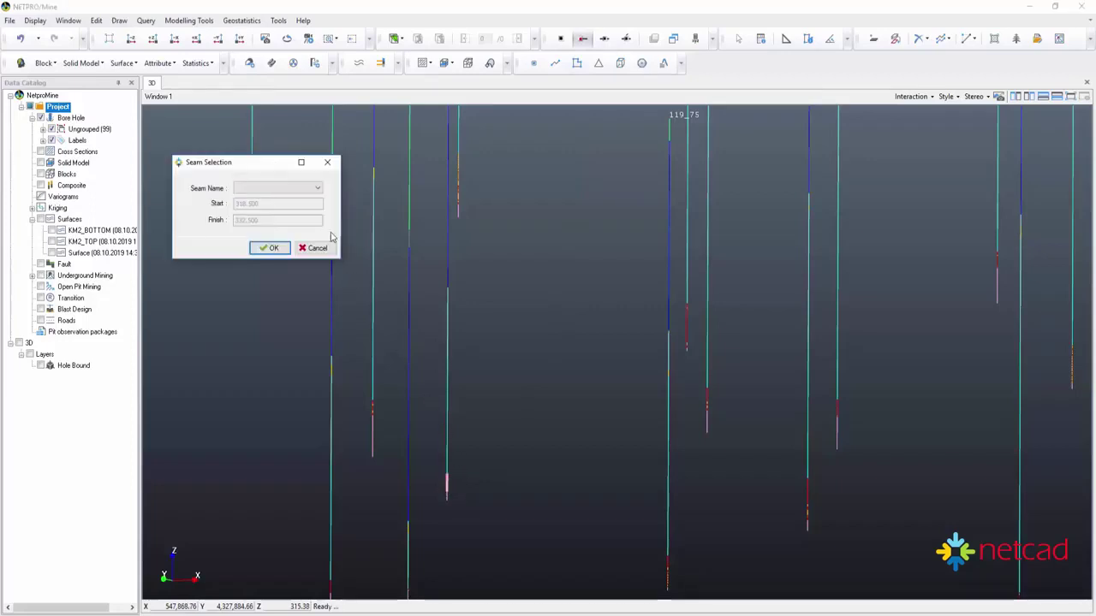
left_click(316, 188)
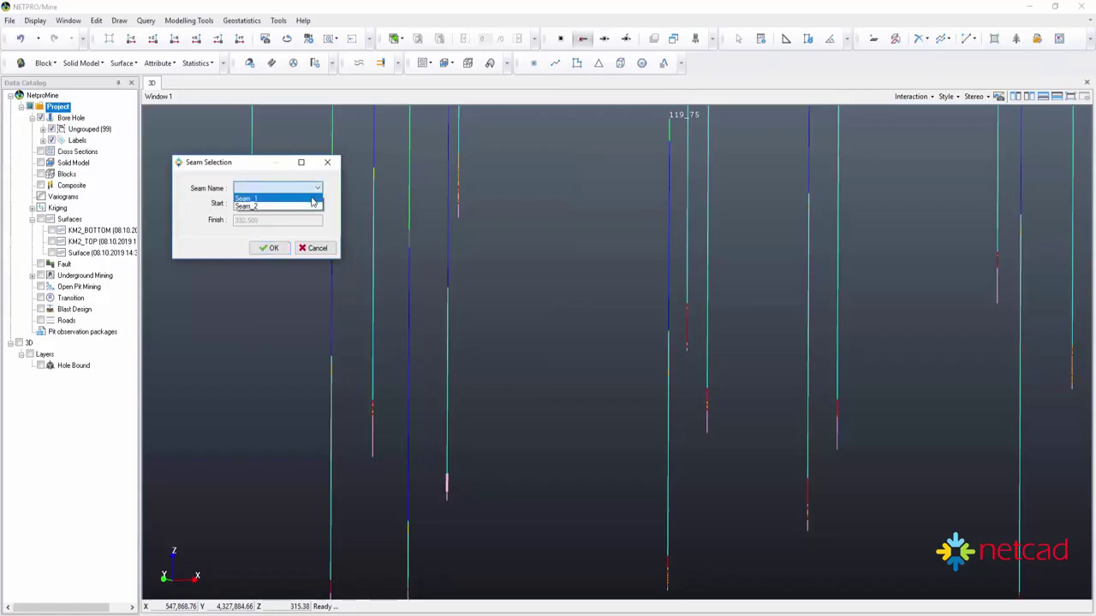
left_click(312, 199)
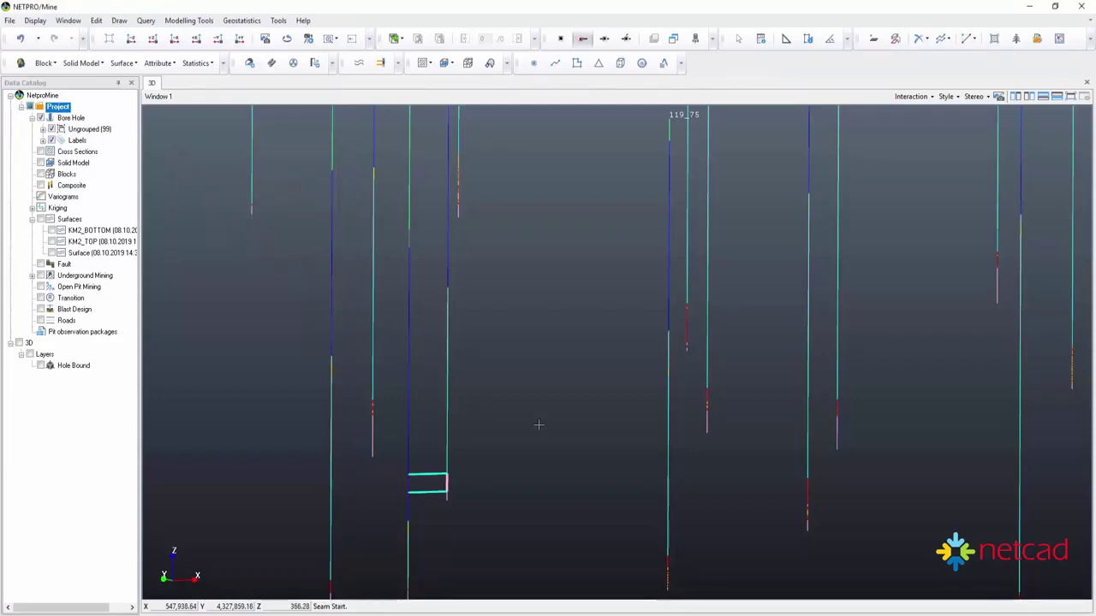
left_click(687, 306)
left_click(686, 347)
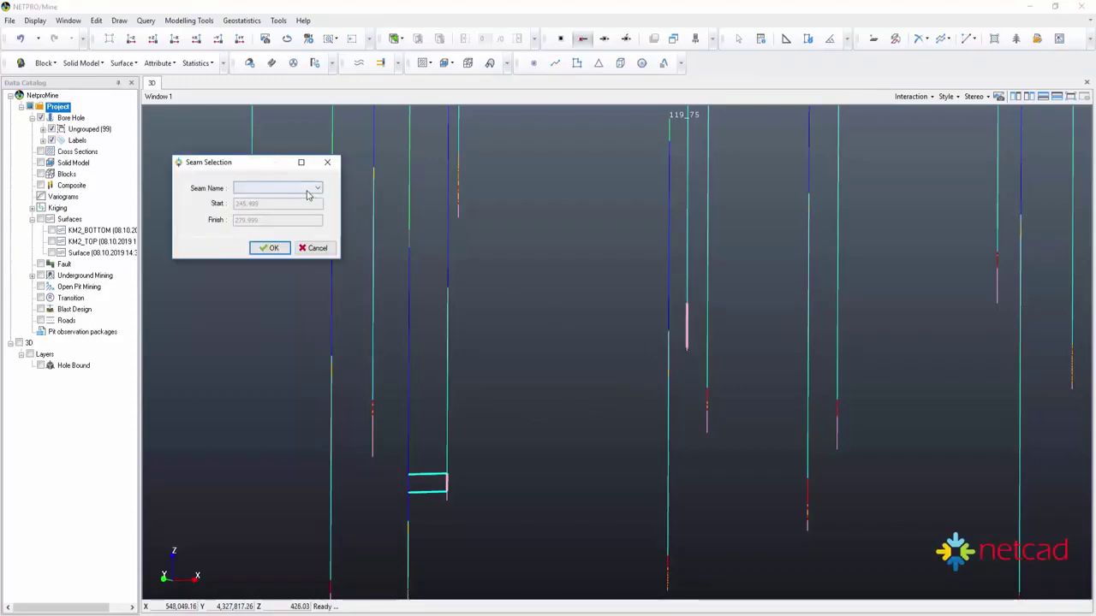
left_click(306, 190)
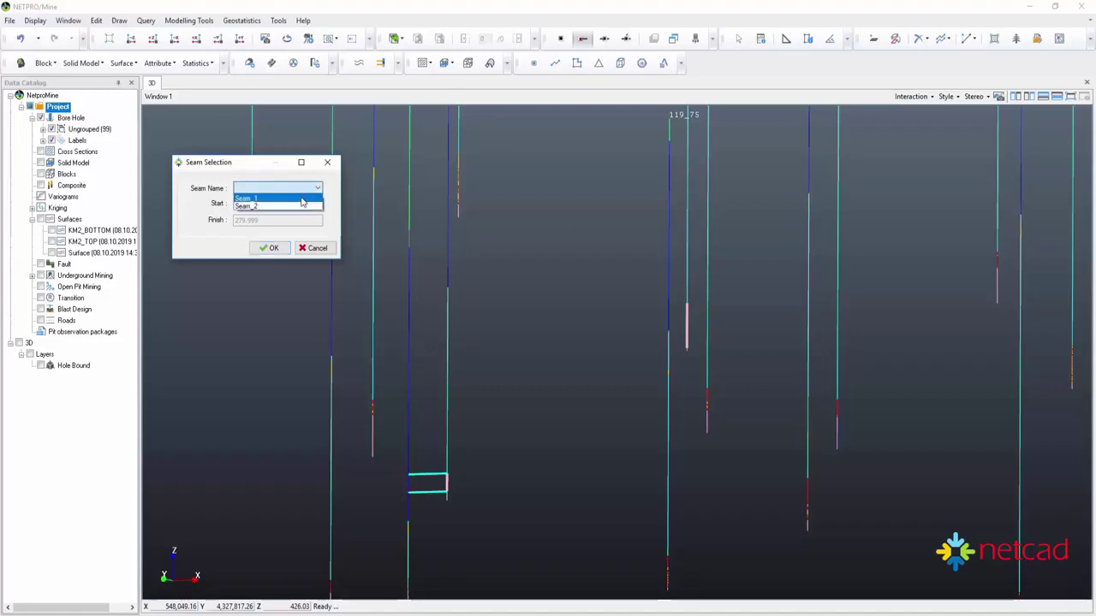
left_click(301, 199)
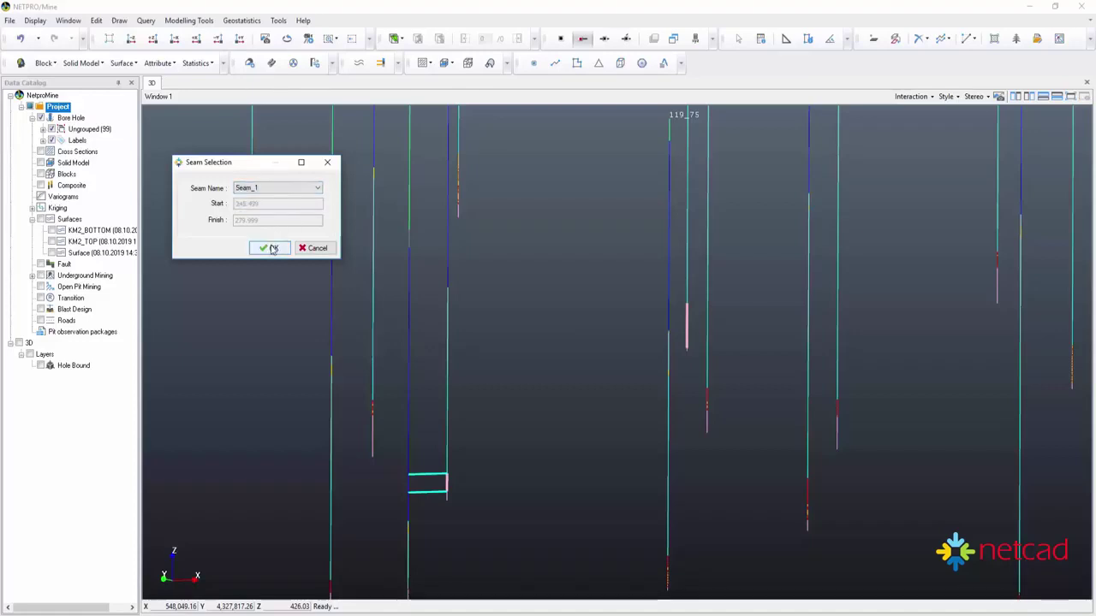
left_click(273, 247)
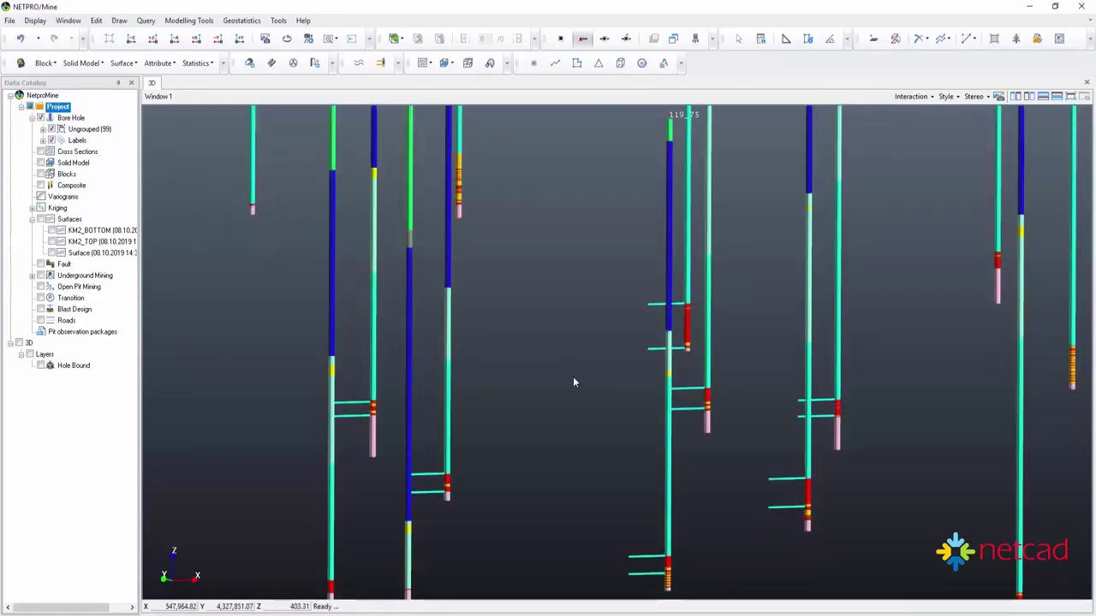
Step: Edit the seam points, moving the lower Seam_1 limit up a borehole
left_click(123, 62)
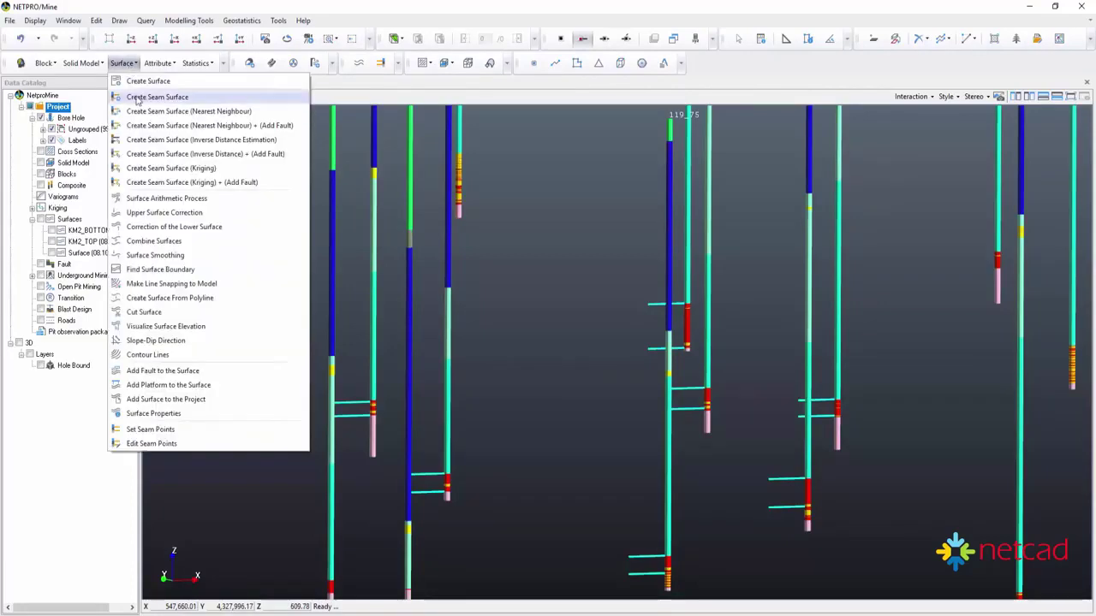
left_click(211, 445)
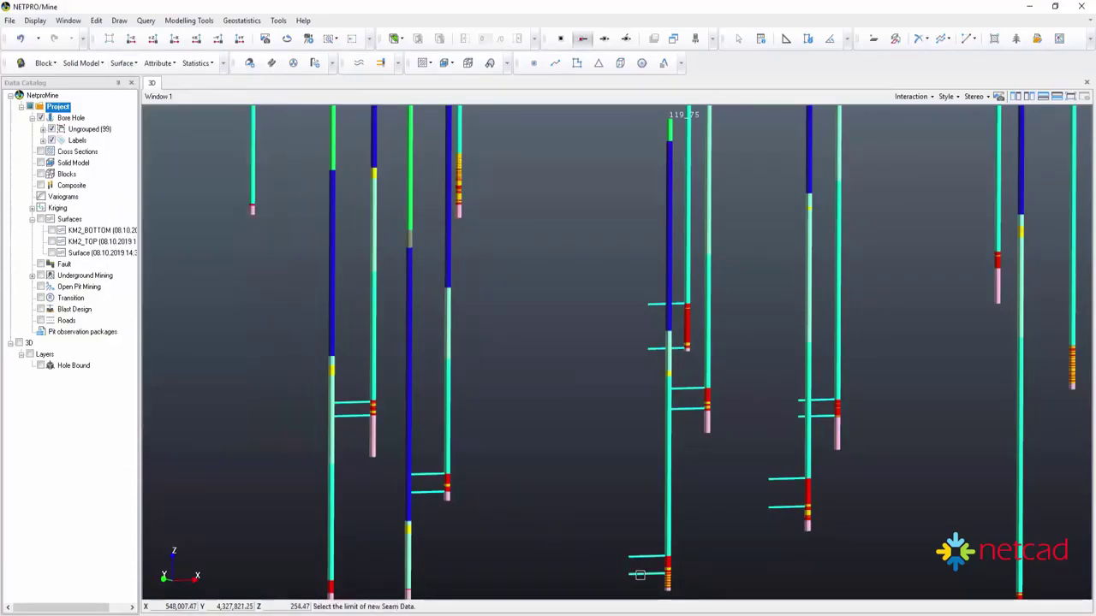
mouse_move(639, 575)
middle_mouse_down()
mouse_move(668, 574)
mouse_move(622, 385)
mouse_move(636, 403)
middle_mouse_up()
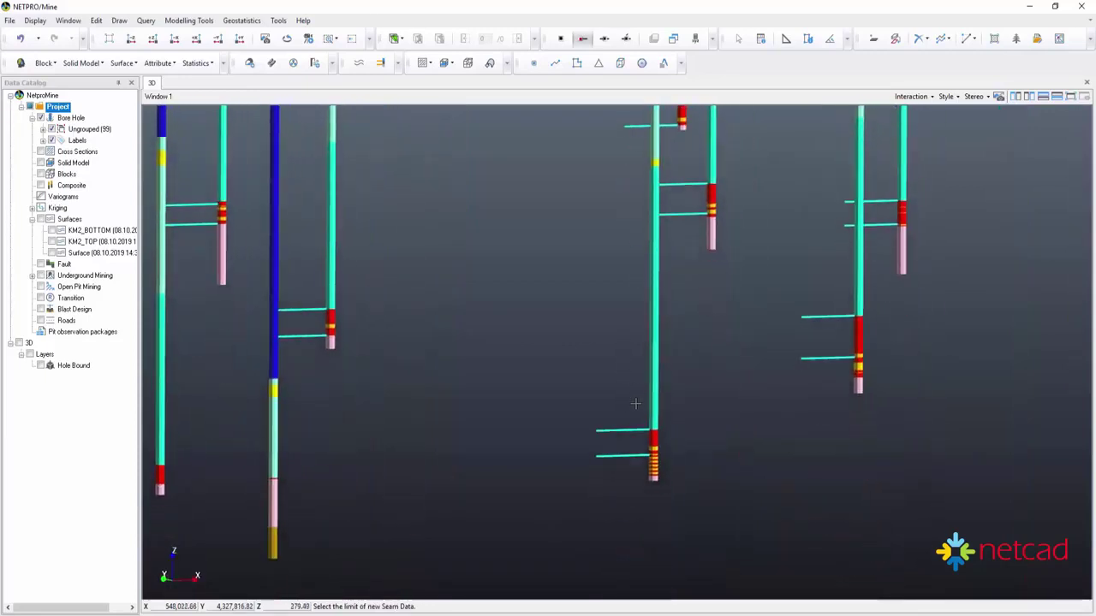
left_click(652, 446)
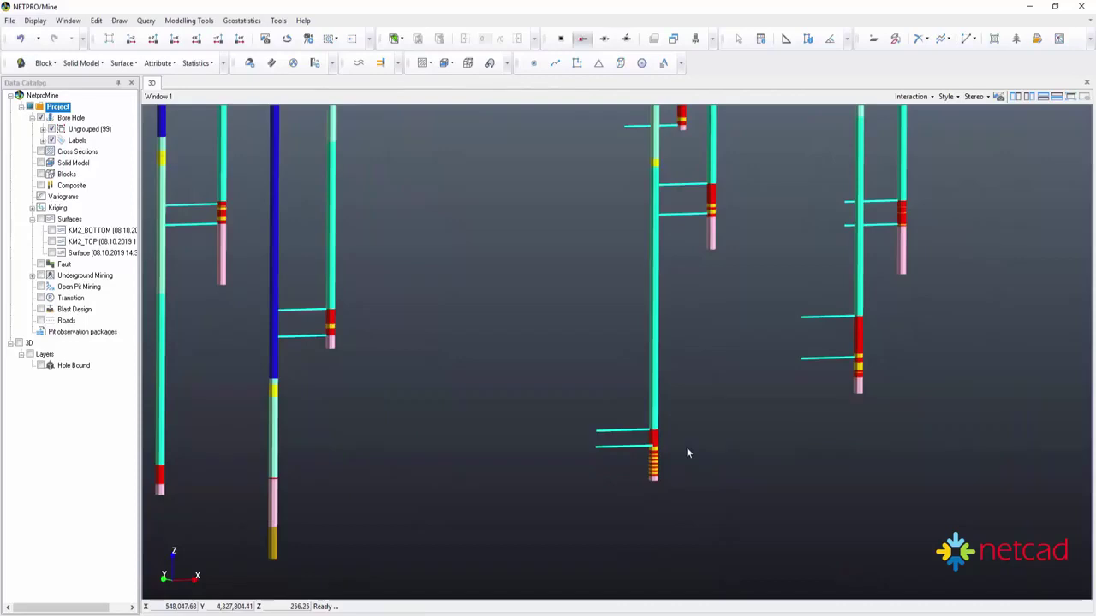
mouse_move(685, 436)
middle_mouse_down()
mouse_move(680, 479)
mouse_move(673, 458)
mouse_move(690, 454)
middle_mouse_up()
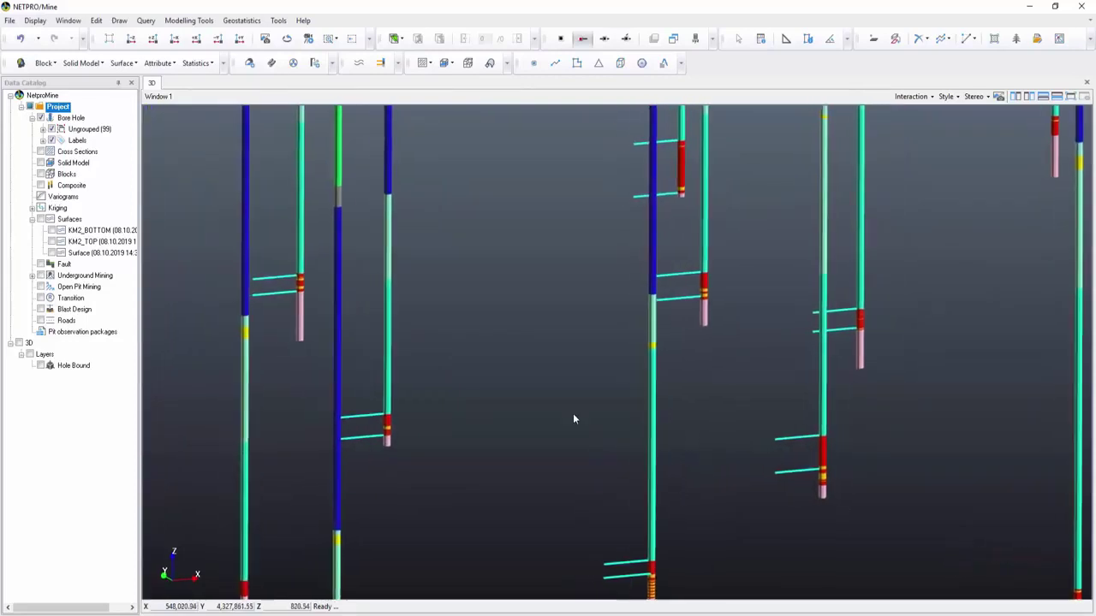
Step: Set up a seam surface with the Top coordinate filter, Seam_1 filter and layer Seam_1_TOP
left_click(122, 62)
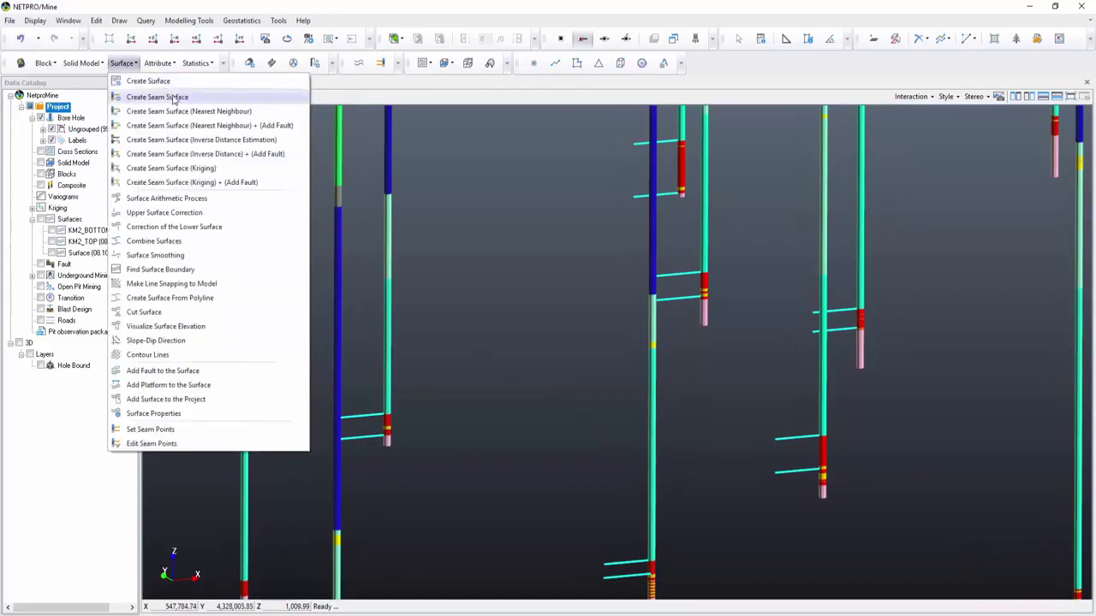
left_click(174, 98)
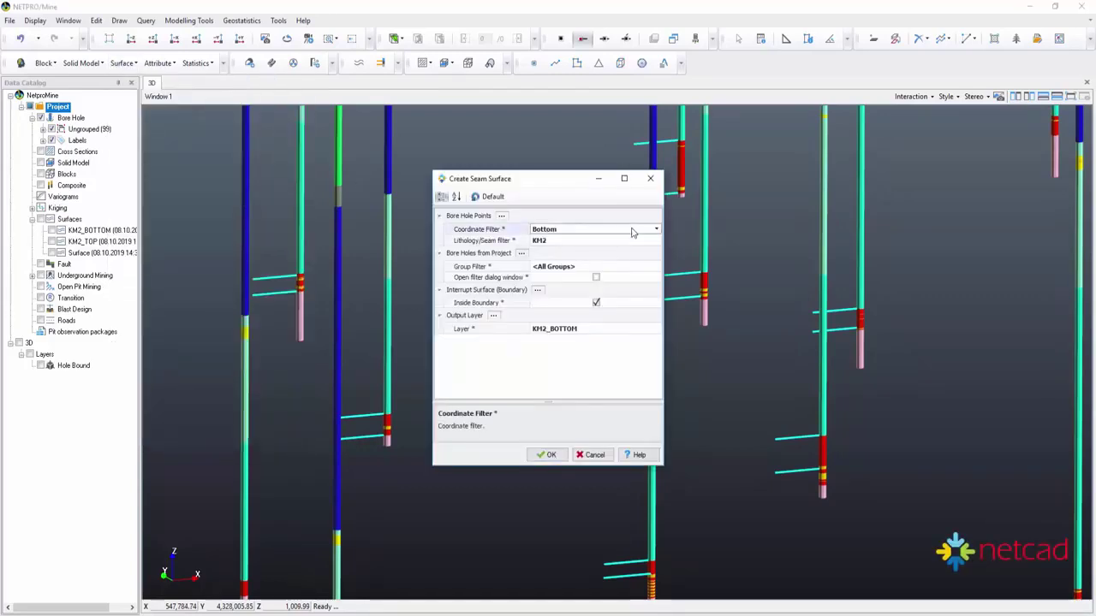
left_click(655, 230)
left_click(637, 241)
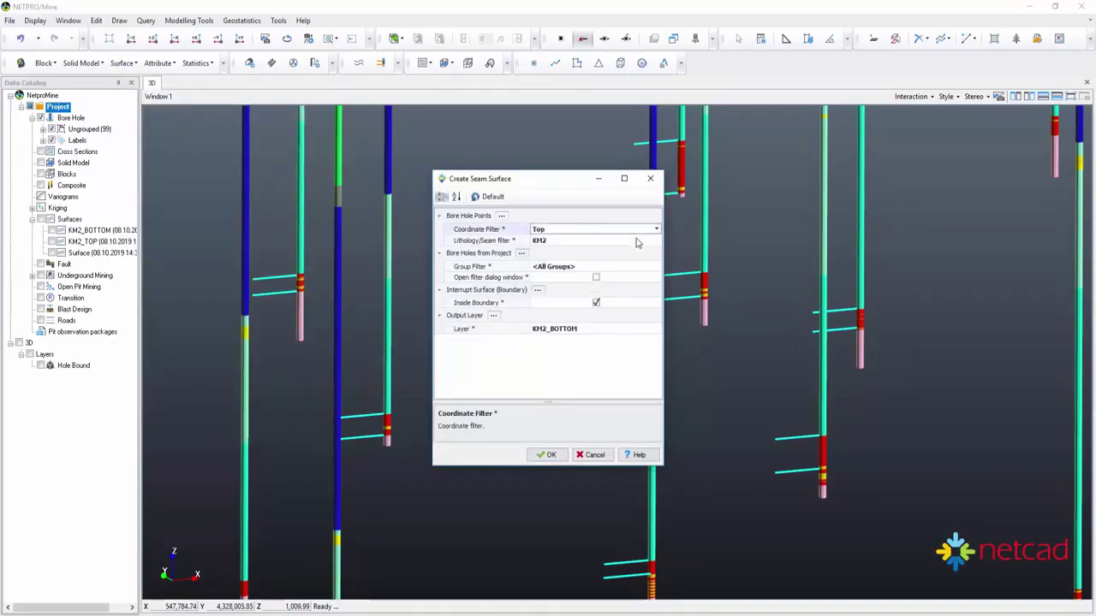
left_click(637, 240)
left_click(656, 240)
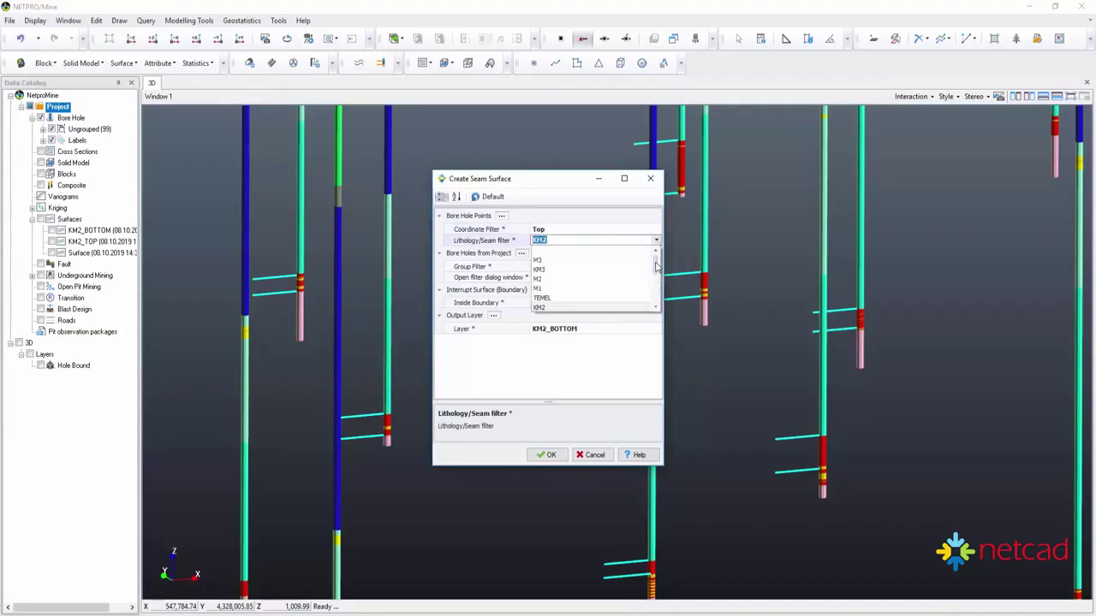
scroll(656, 266, "down", 3)
left_click(586, 308)
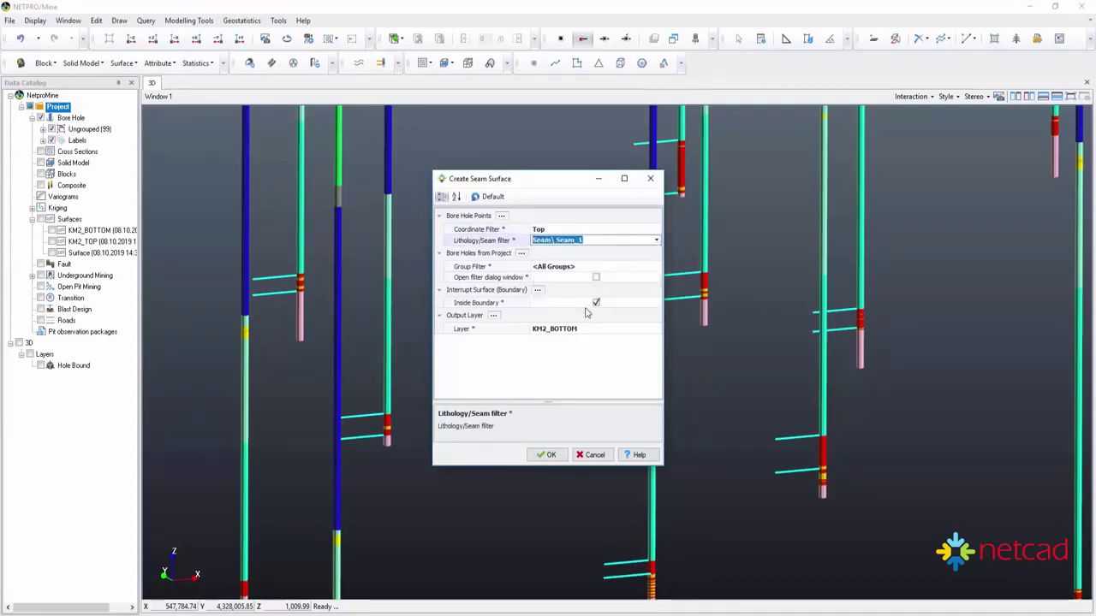
left_click(587, 330)
type("Seam_1_TOP")
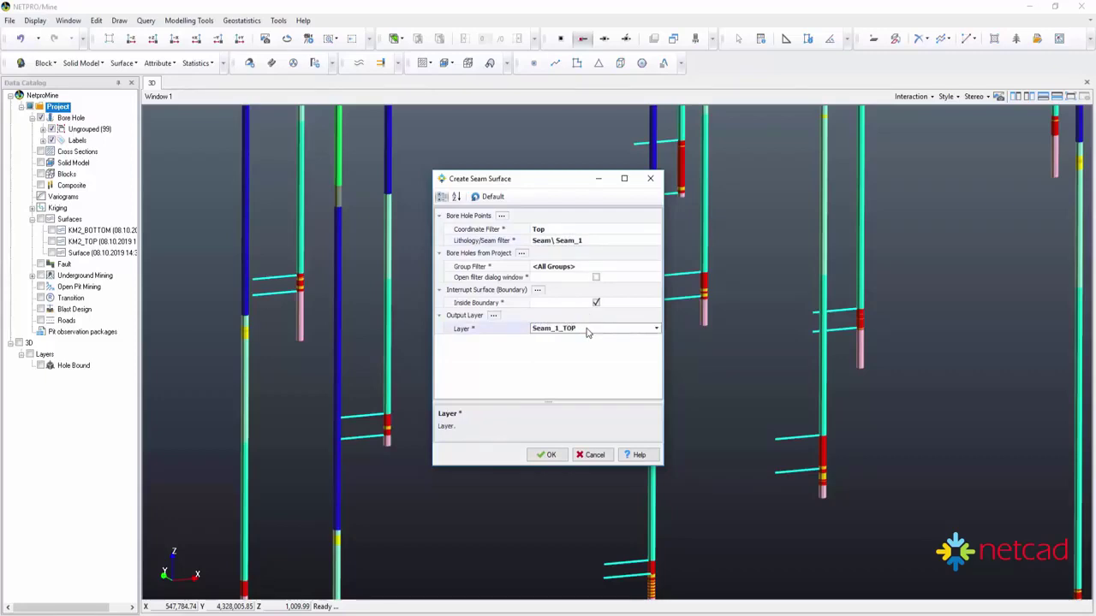
Step: Build the Seam_1_TOP surface without a limiting boundary and close the statistics summary
left_click(546, 454)
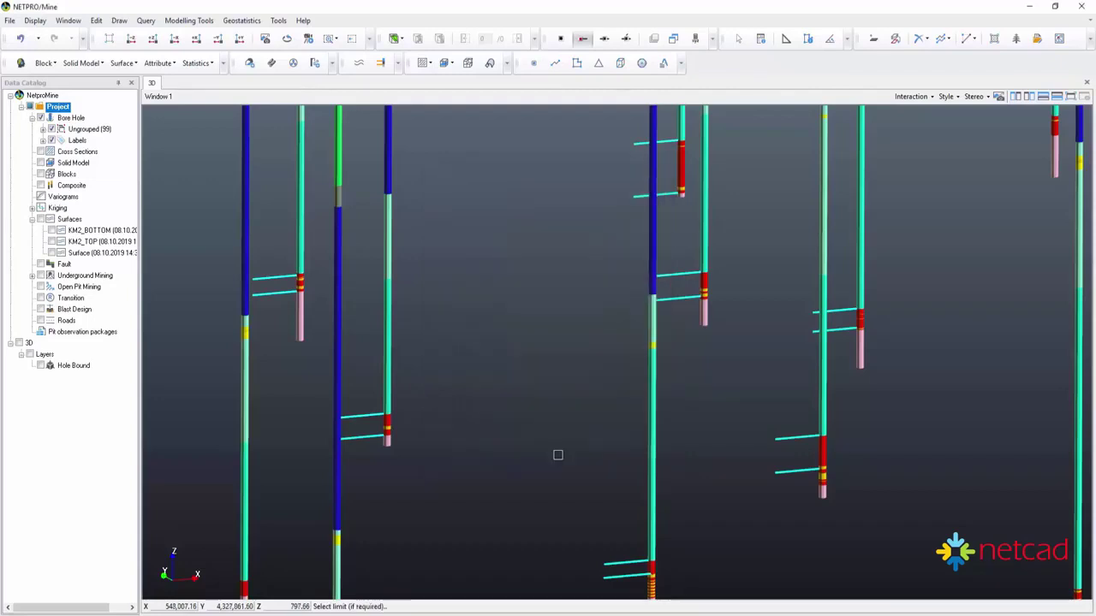
right_click(558, 455)
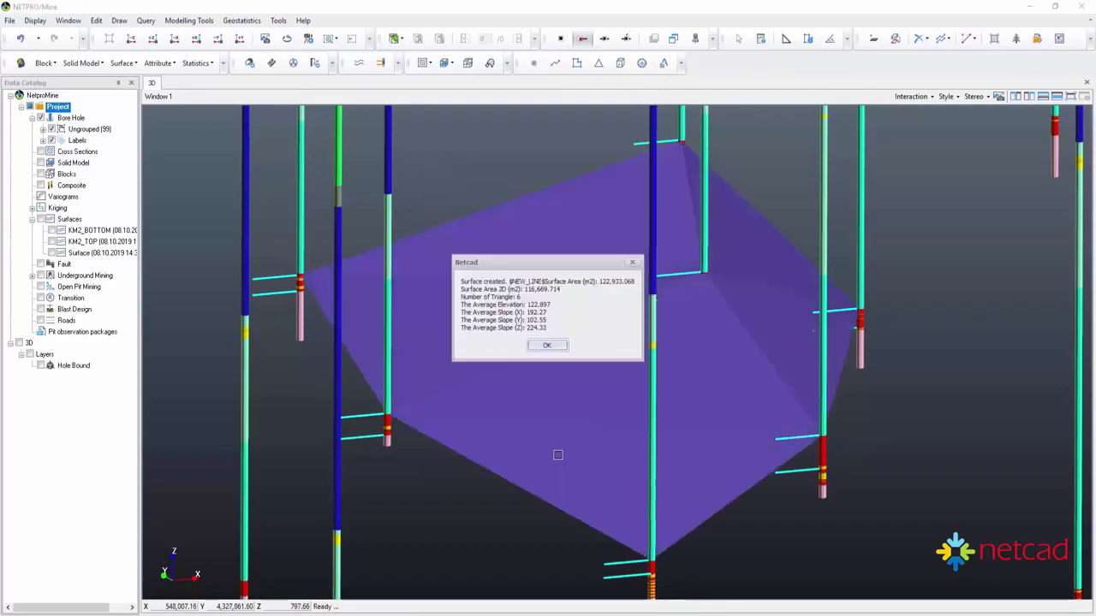
left_click(547, 347)
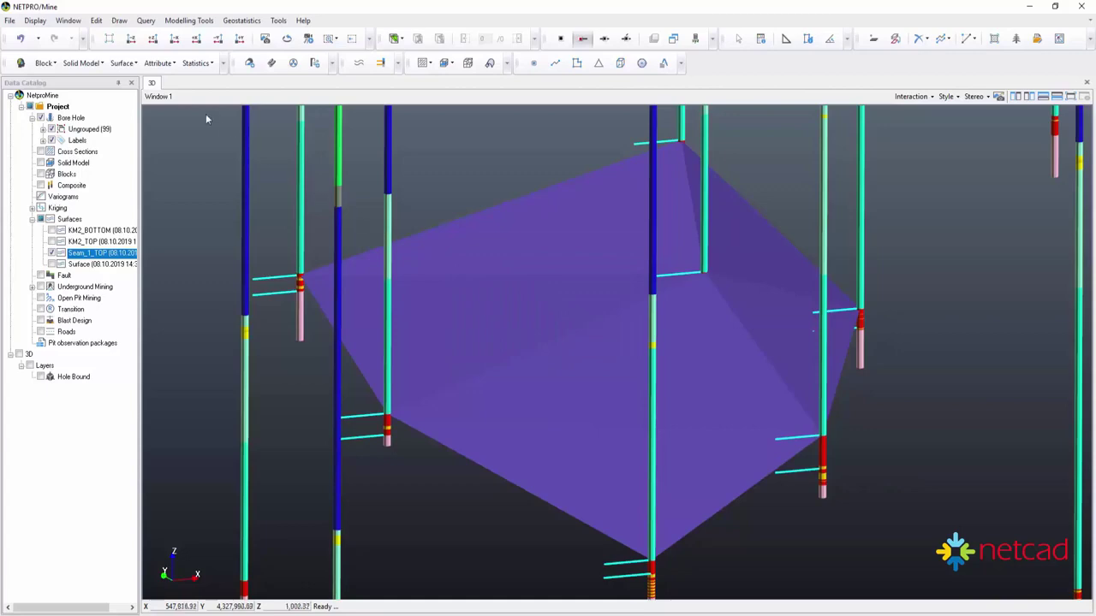
left_click(125, 64)
Step: Set up a new seam surface from Seam_1's lower points, with output layer Seam_1_Lower
left_click(142, 97)
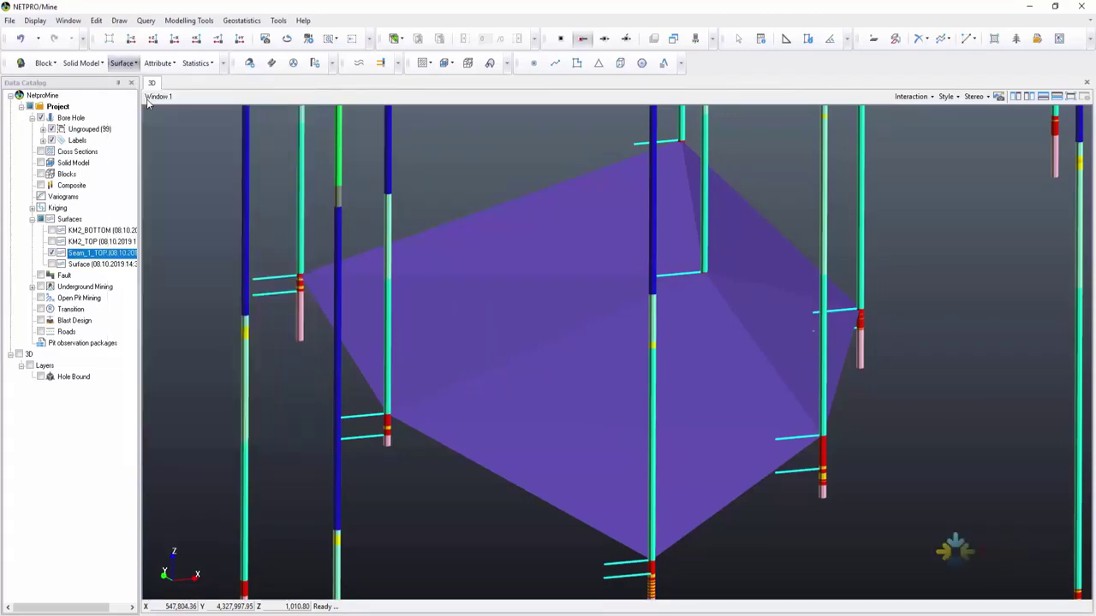
left_click(571, 232)
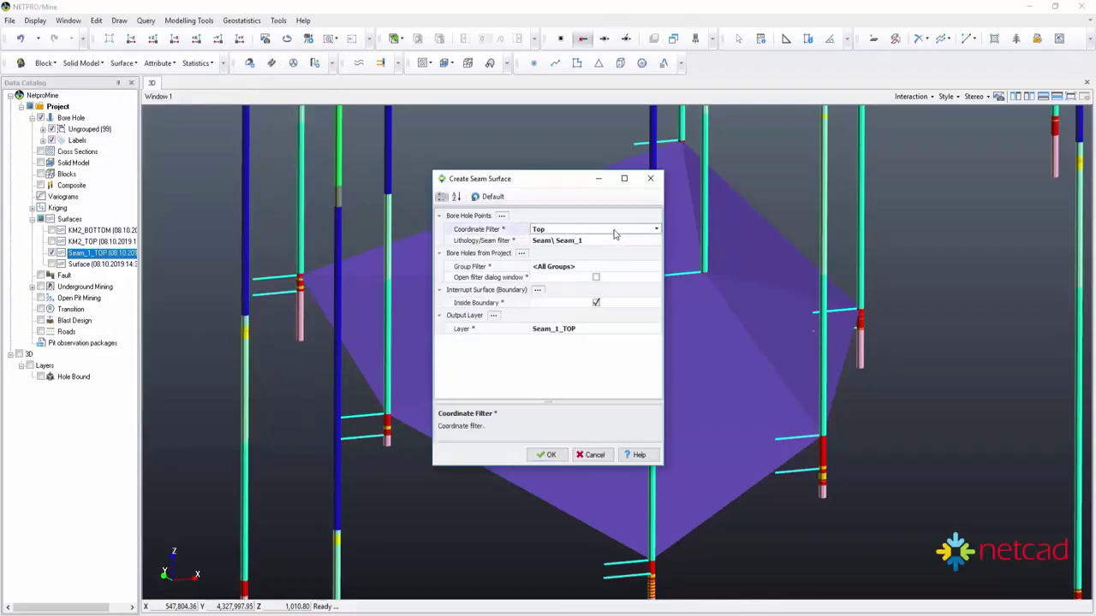
left_click(656, 231)
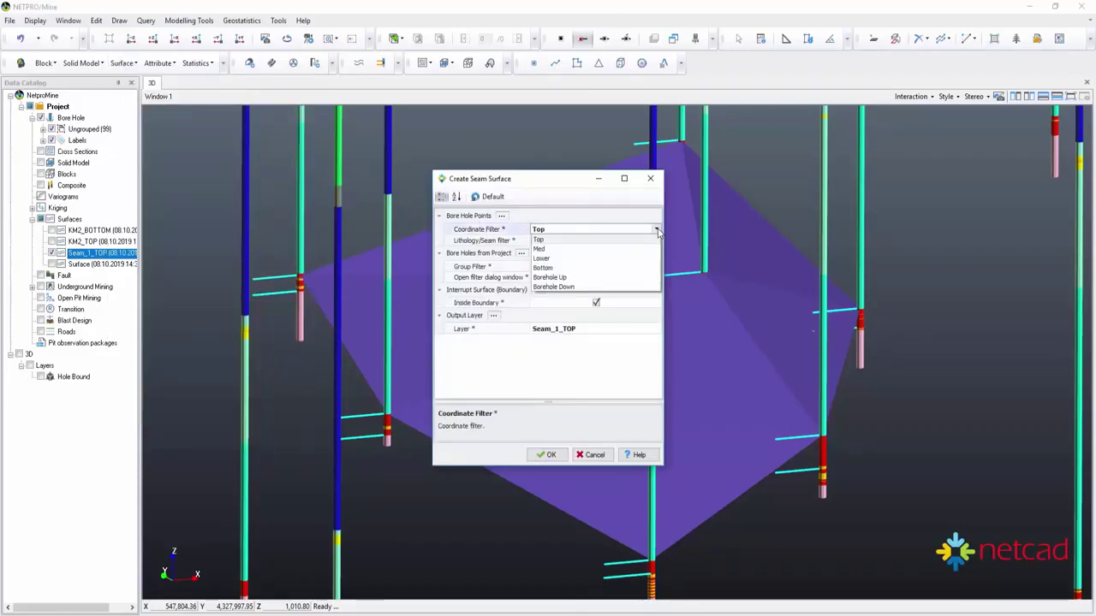
left_click(572, 259)
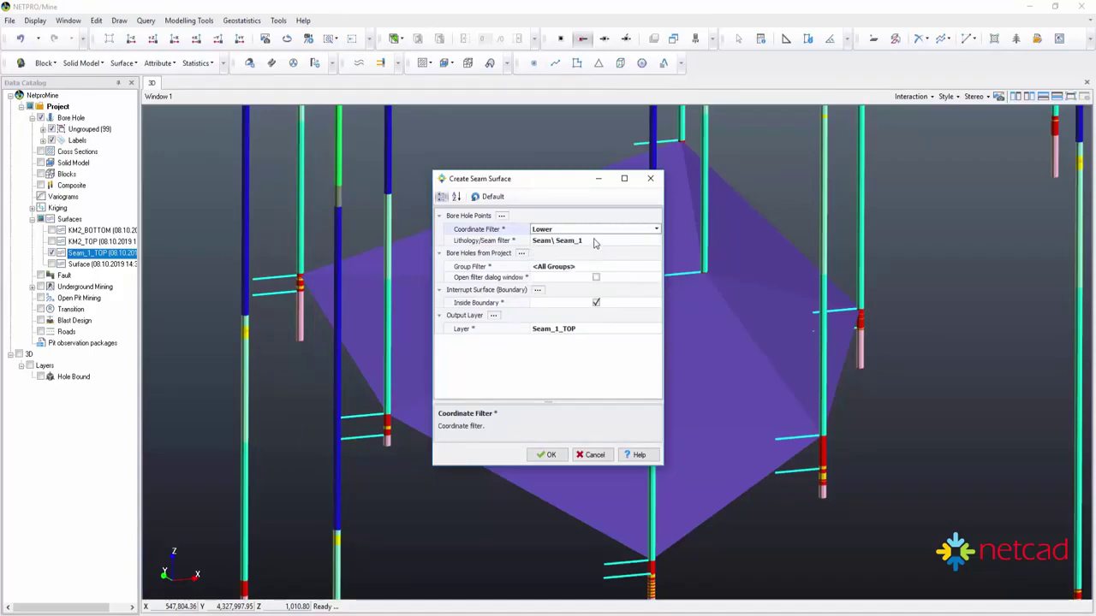
left_click(587, 332)
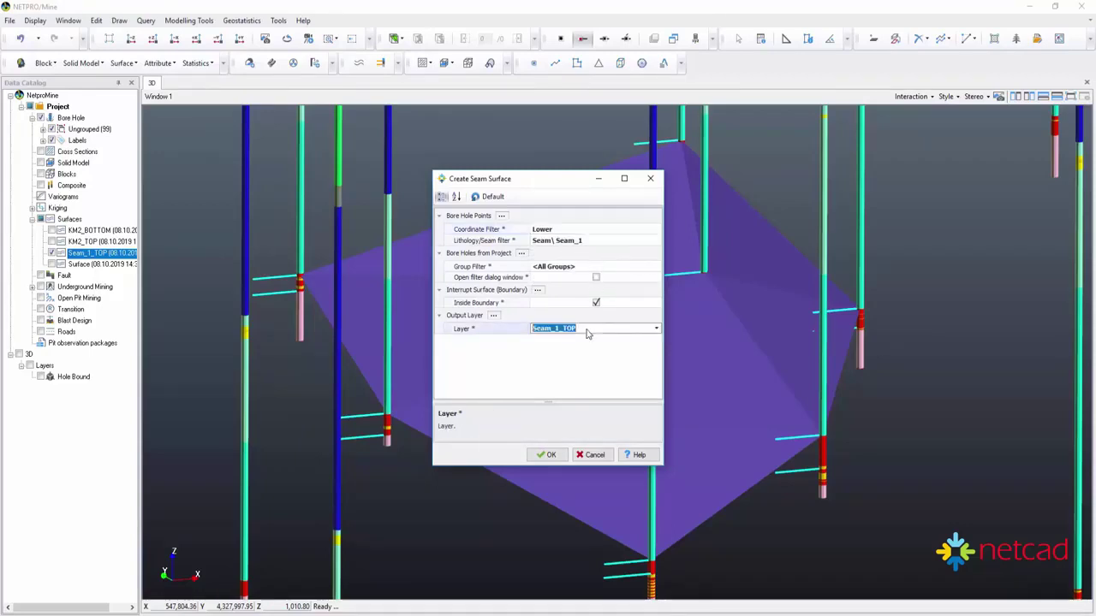
left_click(587, 329)
key("BackSpace")
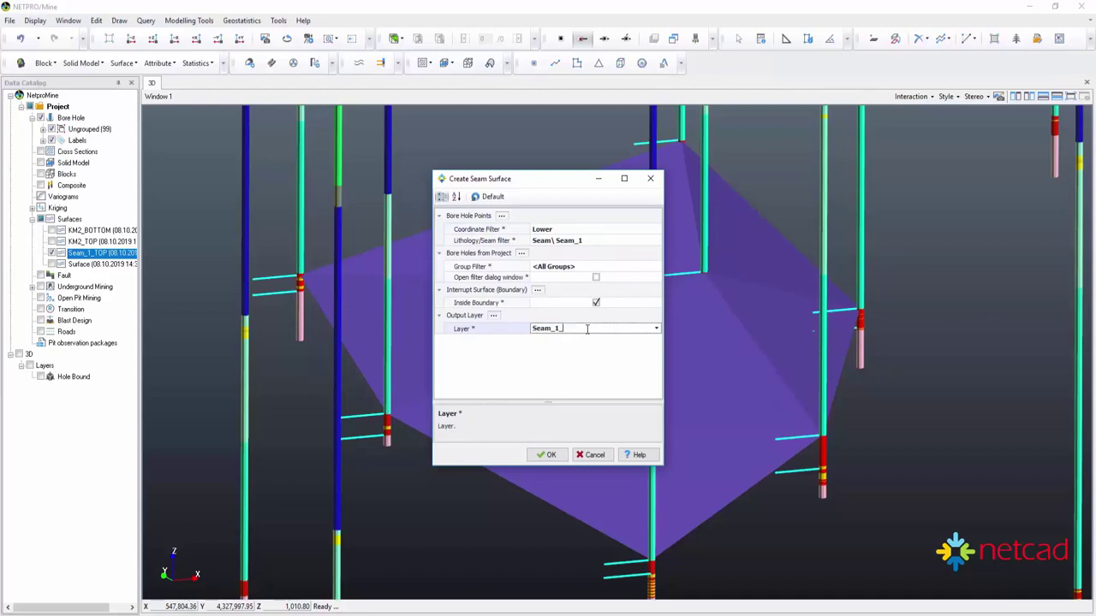
type("Lower")
Step: Build the Seam_1_Lower surface without a limit boundary, then hide the seam surfaces
left_click(546, 455)
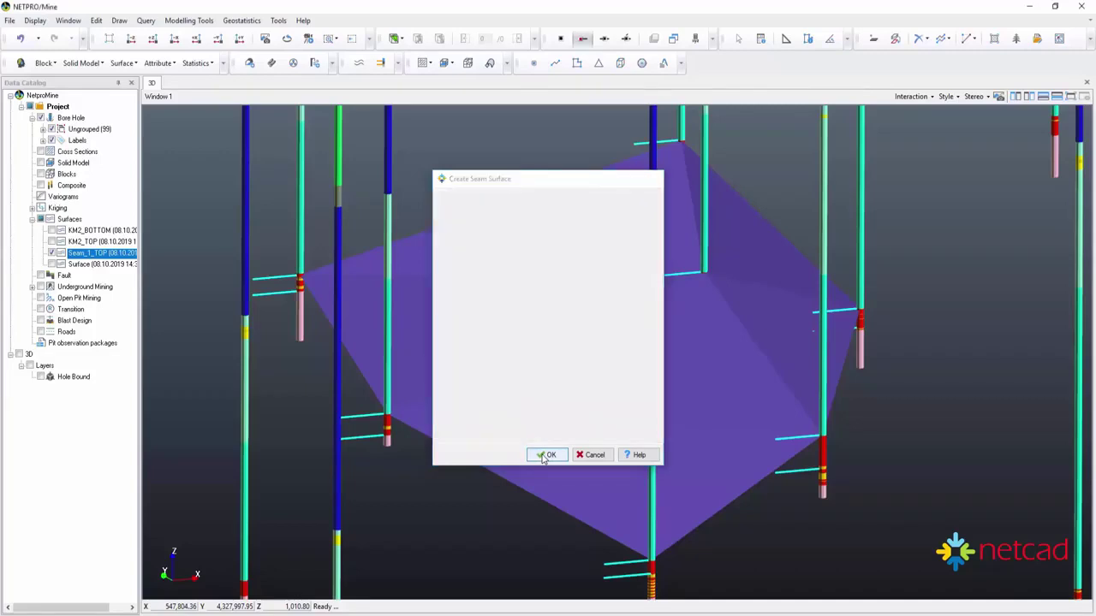
right_click(542, 455)
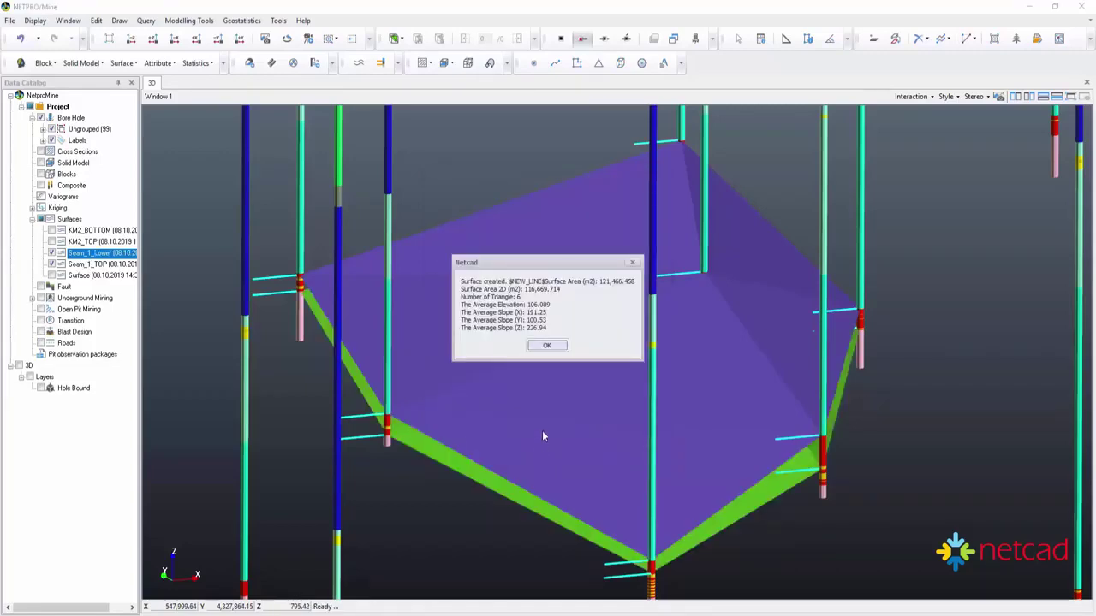
left_click(547, 346)
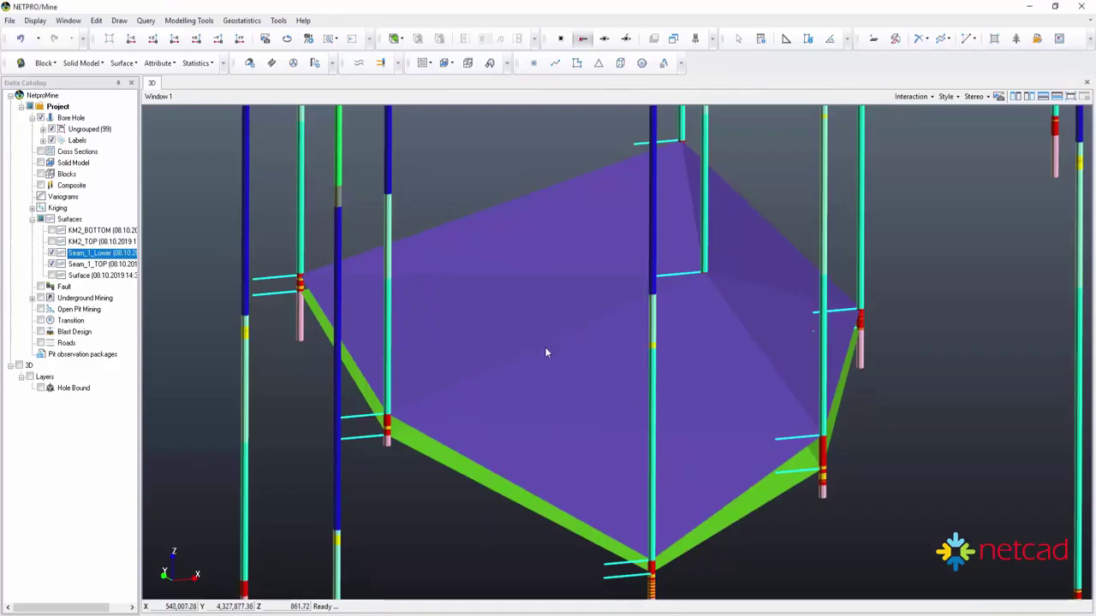
key("ctrl+z")
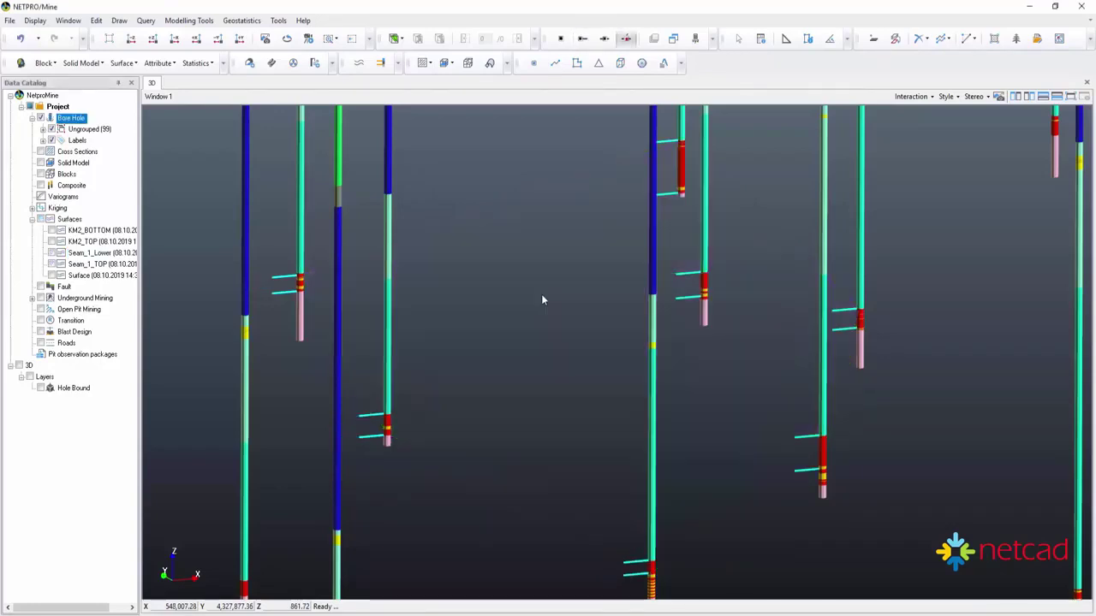
Step: Turn off Seam Displaying on the boreholes so the labelled Hole Bound boundary shows in plan
right_click(79, 119)
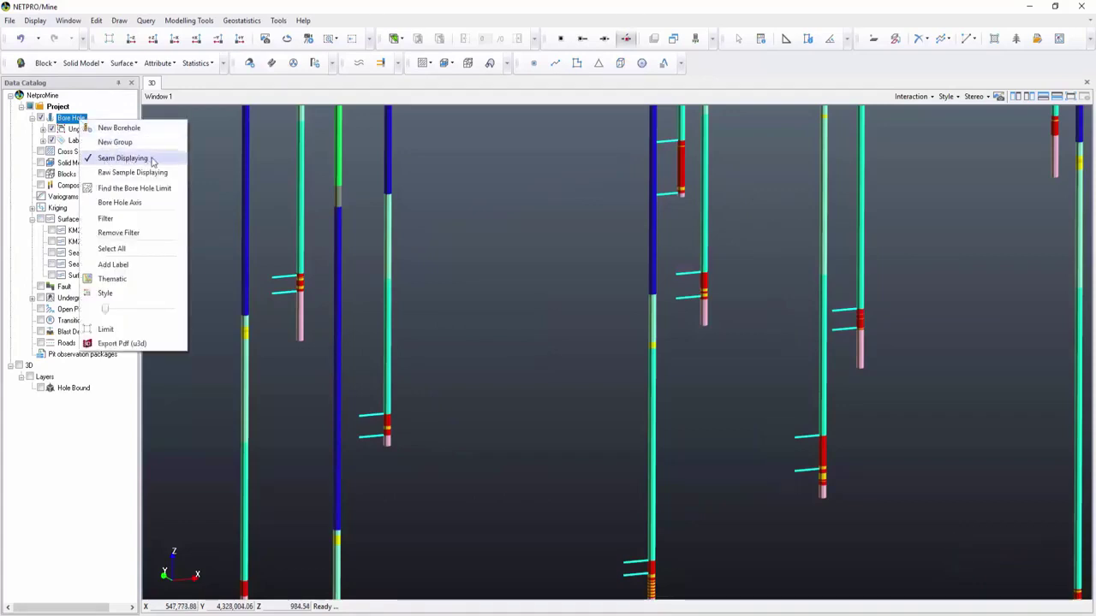
left_click(123, 158)
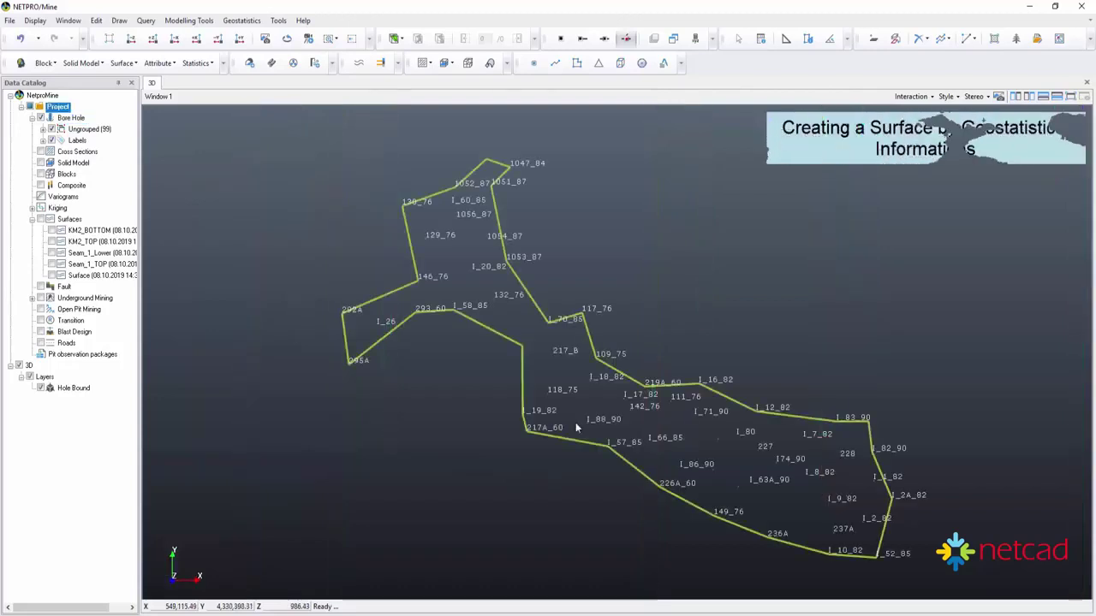
left_click(122, 62)
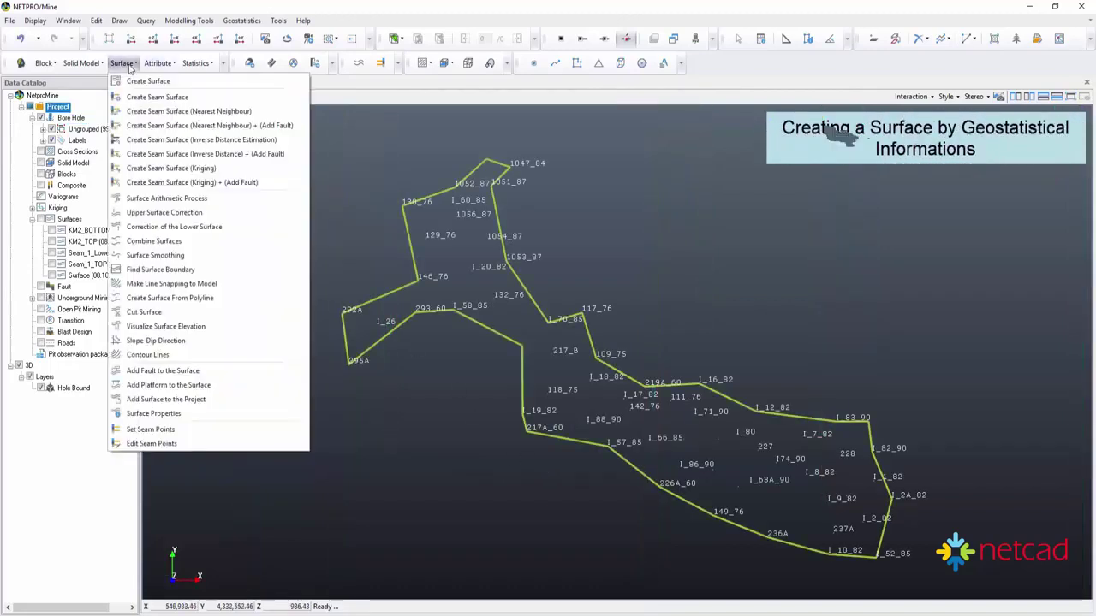
Step: Start an inverse-distance seam surface on a 50×50 grid using top seam points
left_click(283, 139)
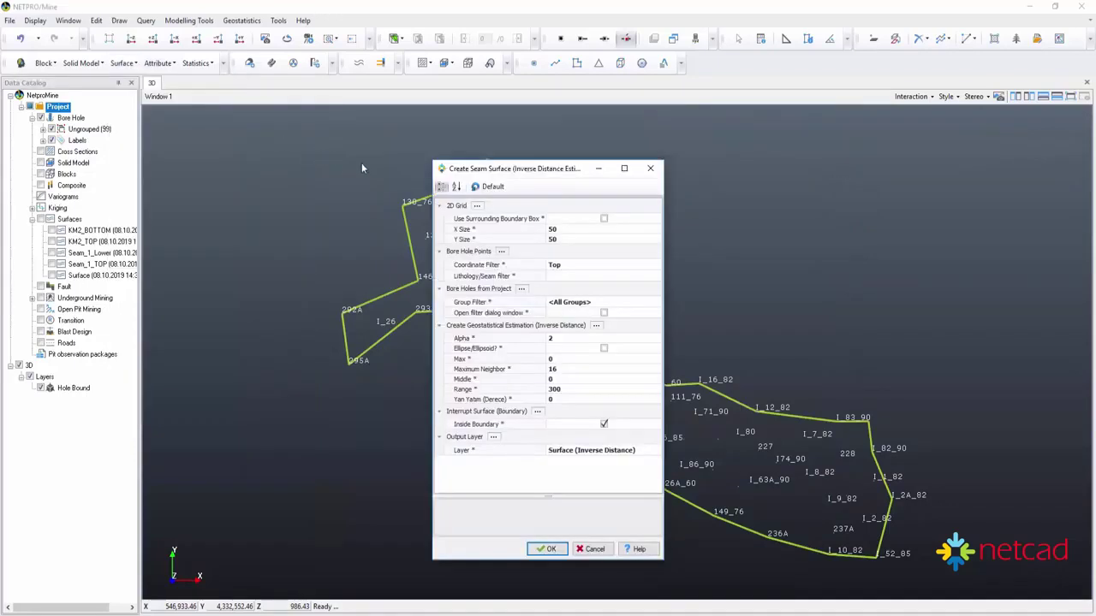
left_click(588, 233)
type(".")
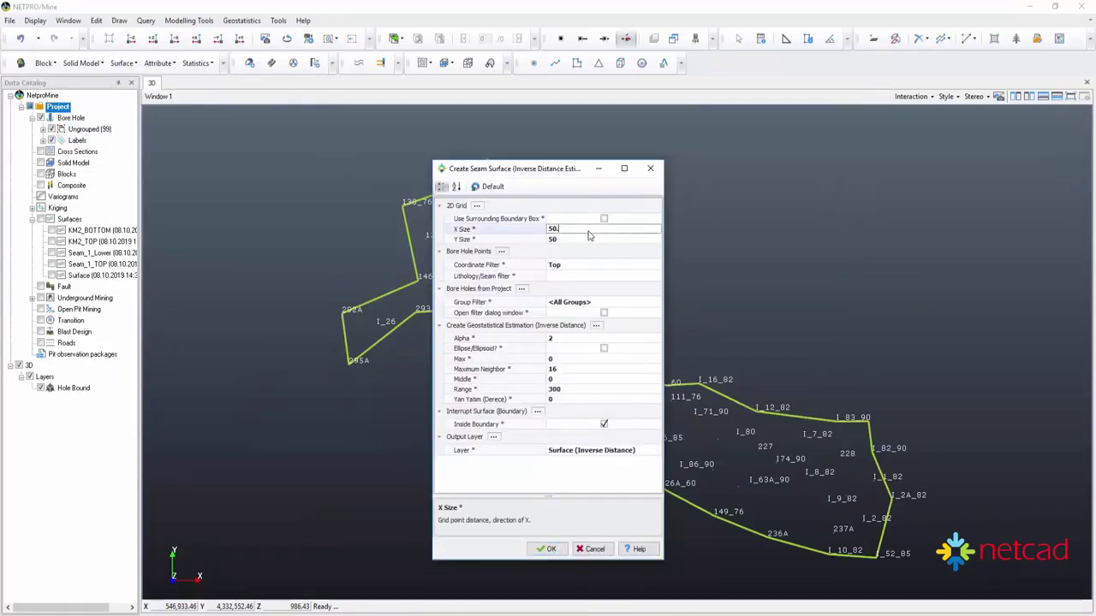
left_click(588, 240)
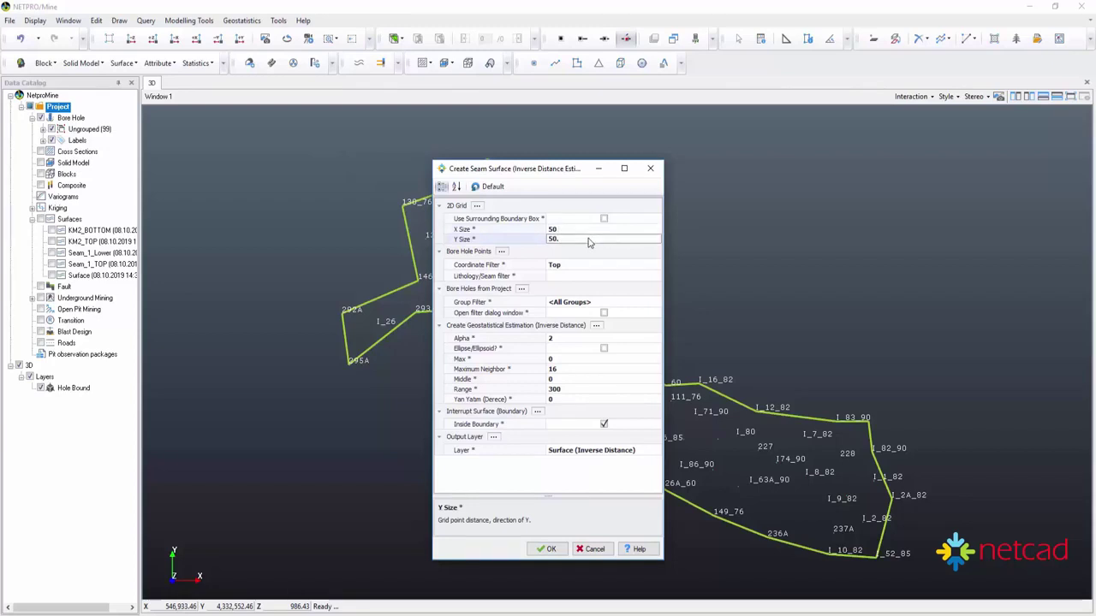
left_click(590, 266)
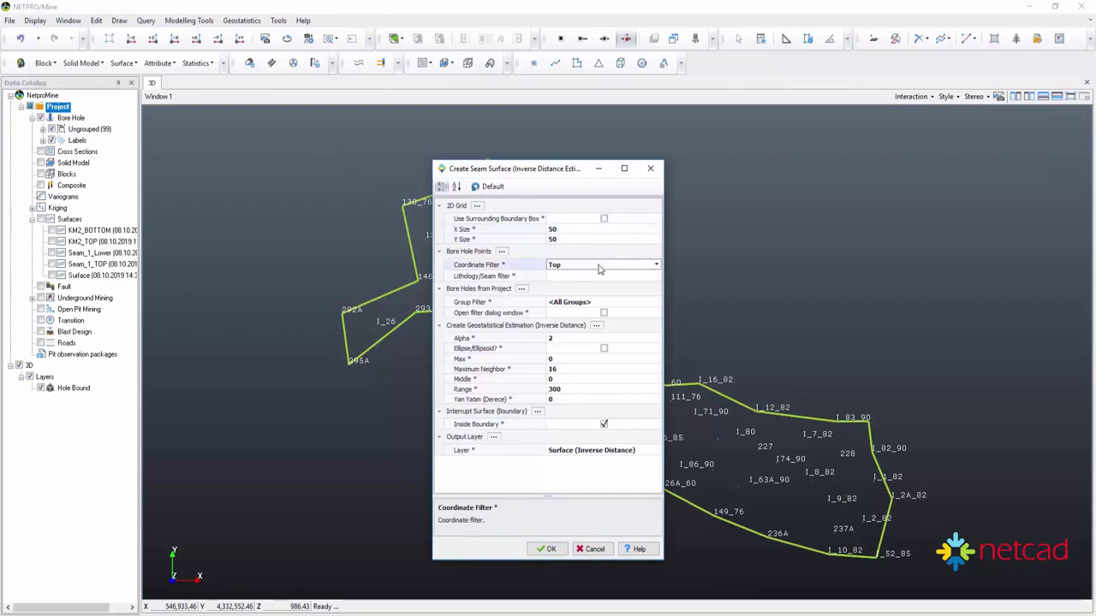
left_click(655, 265)
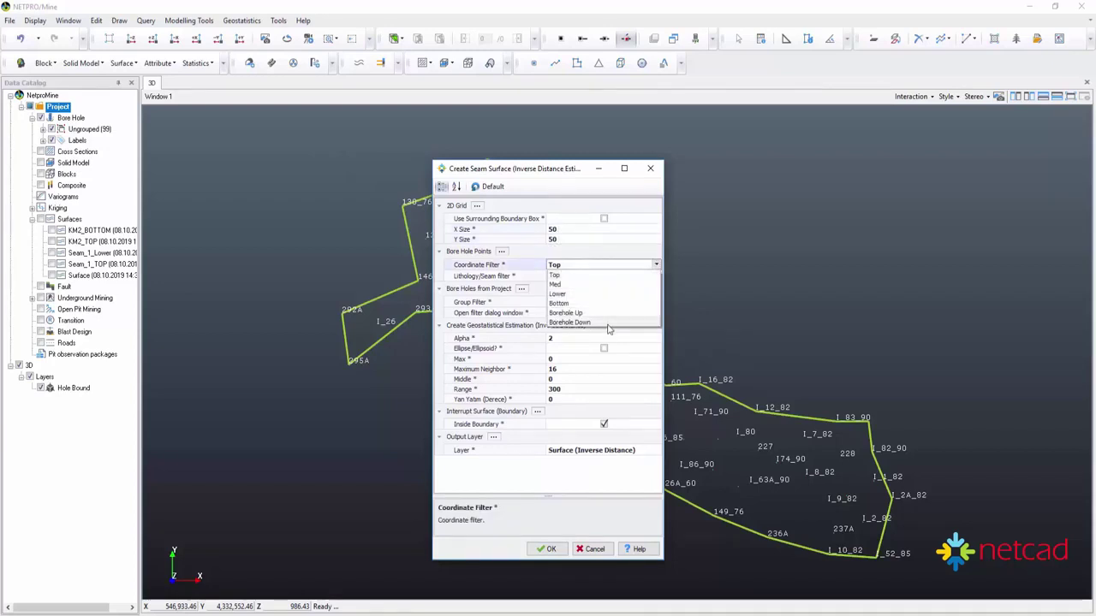
left_click(611, 279)
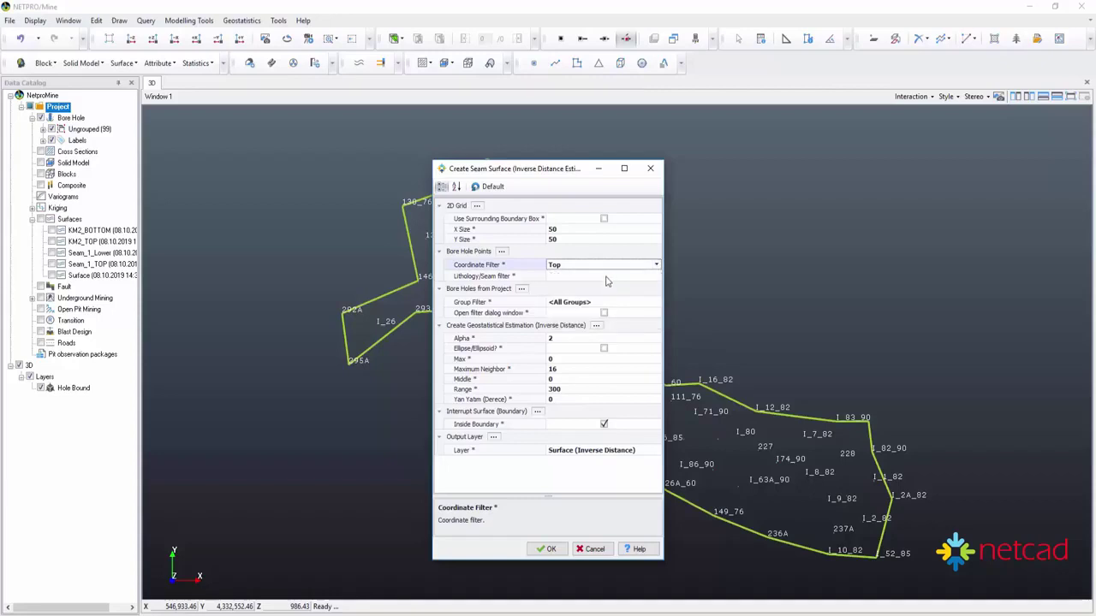
Step: Restrict it to seam KM2 with alpha 1 and range 45, output to KM2_TOP_SURFACE
left_click(601, 278)
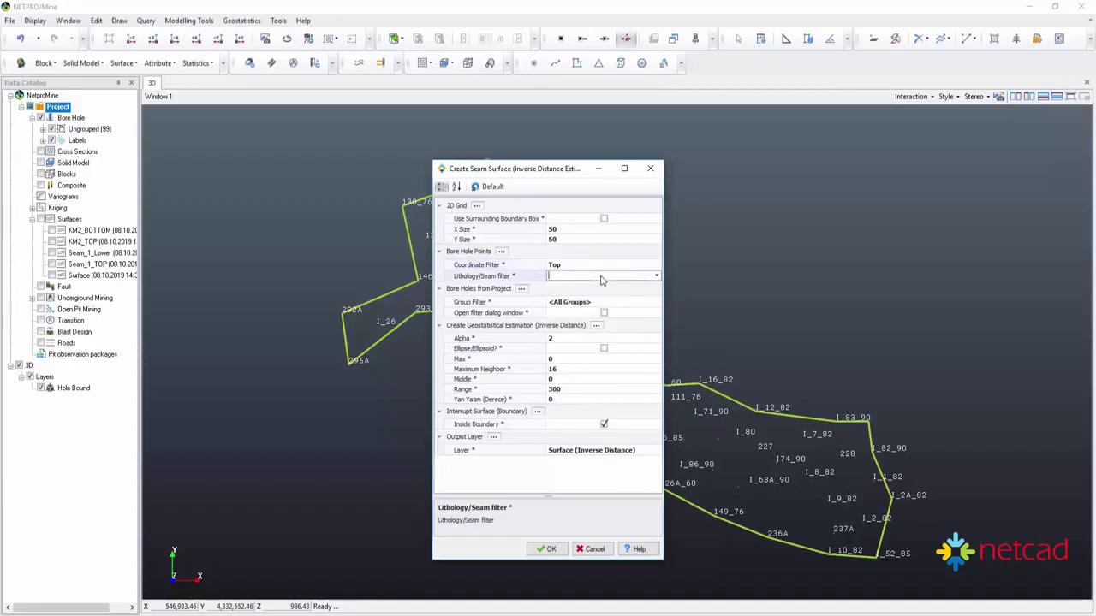
left_click(656, 277)
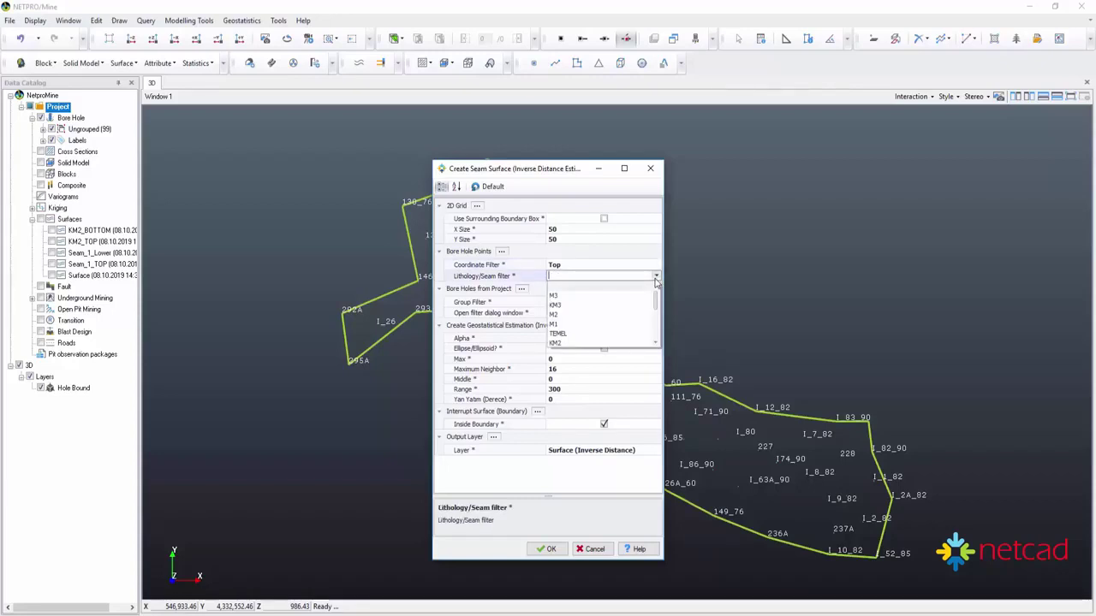
left_click(581, 344)
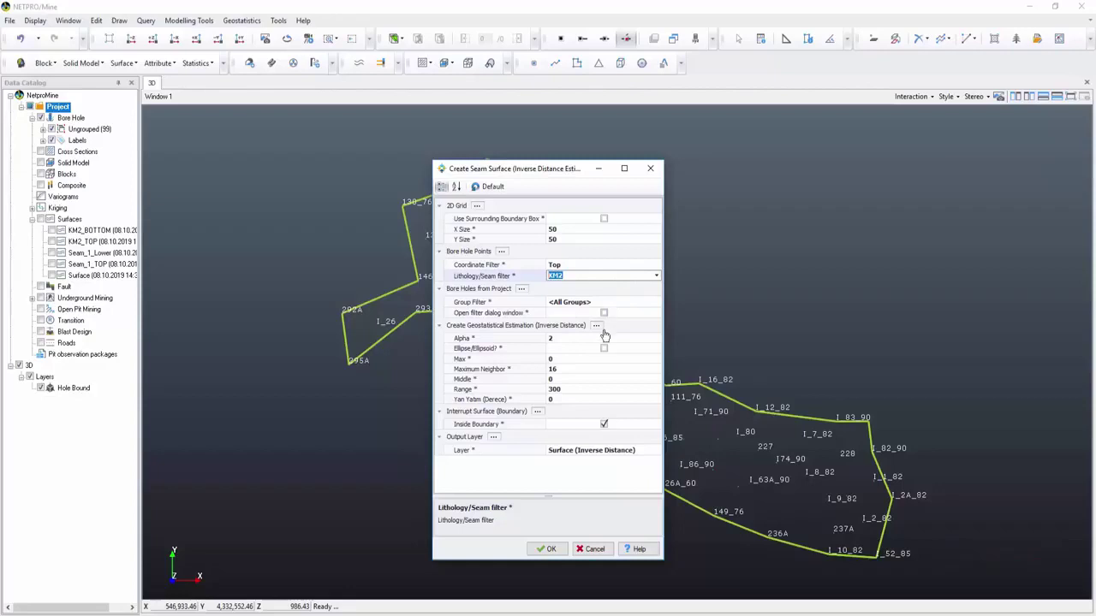
left_click(557, 339)
type(".")
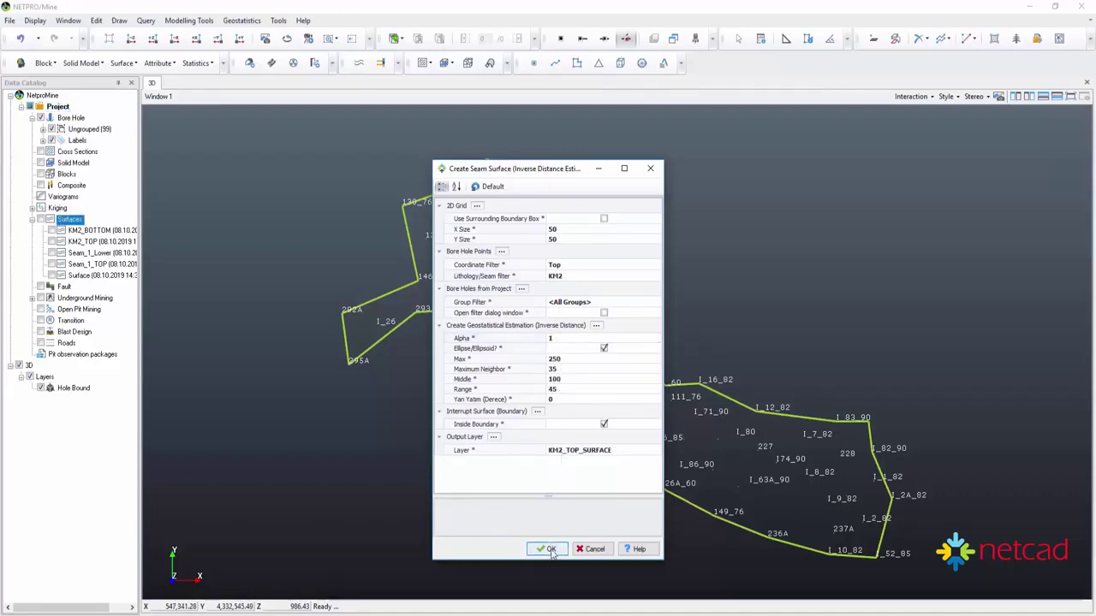
left_click(550, 549)
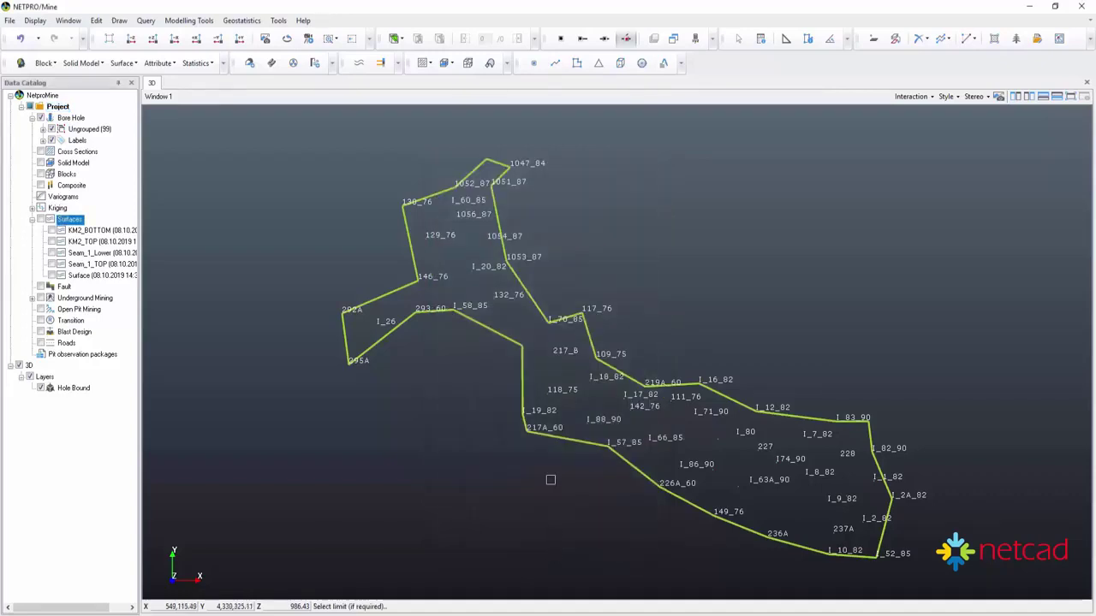
left_click(524, 368)
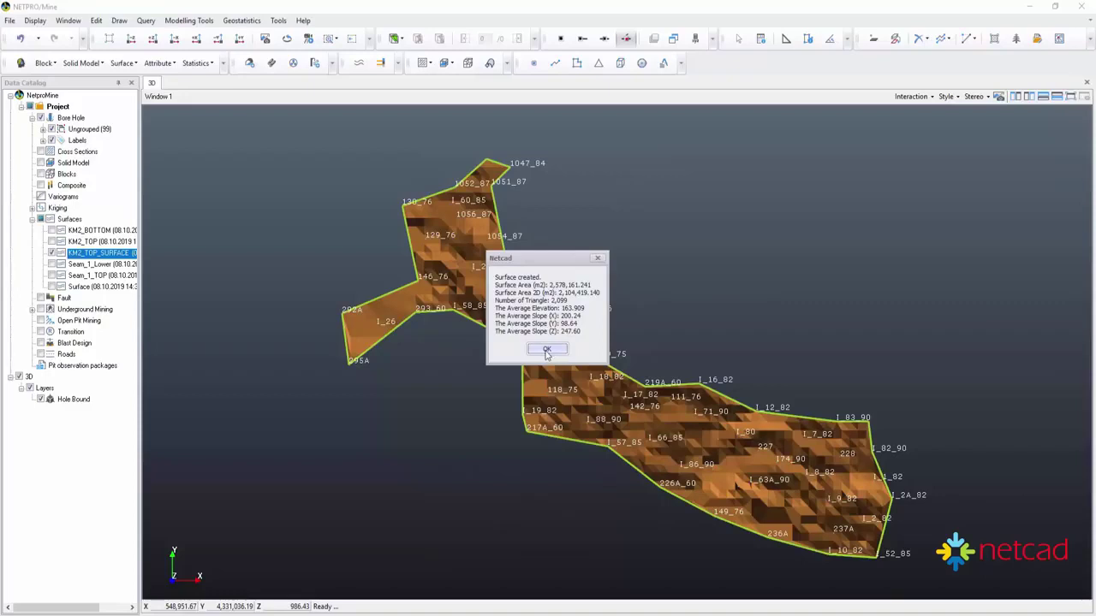
left_click(547, 351)
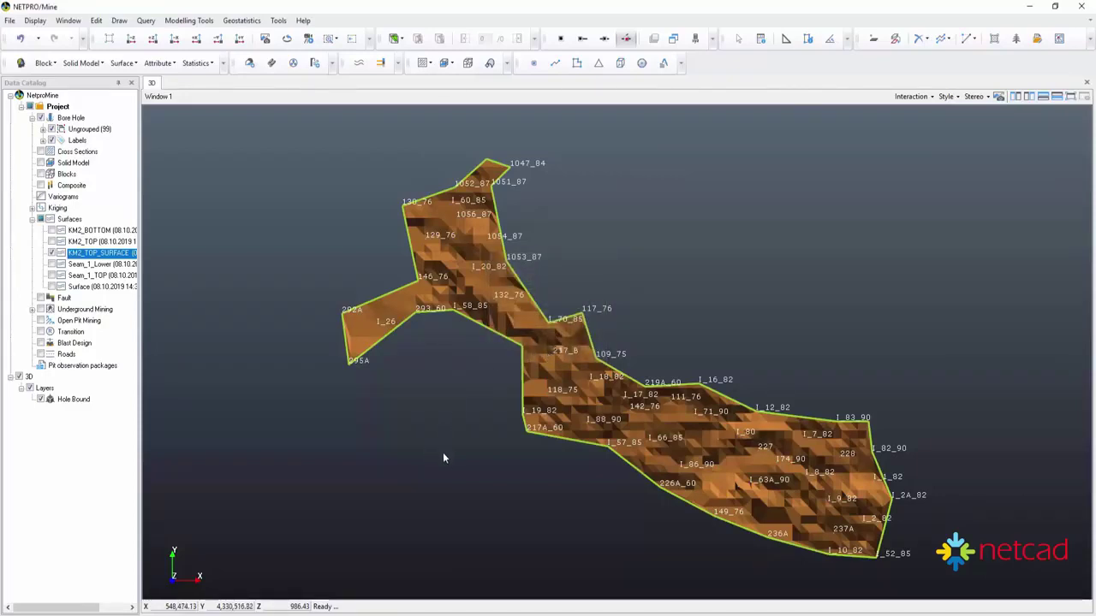
mouse_move(629, 512)
left_mouse_down()
mouse_move(643, 415)
mouse_move(635, 350)
left_mouse_up()
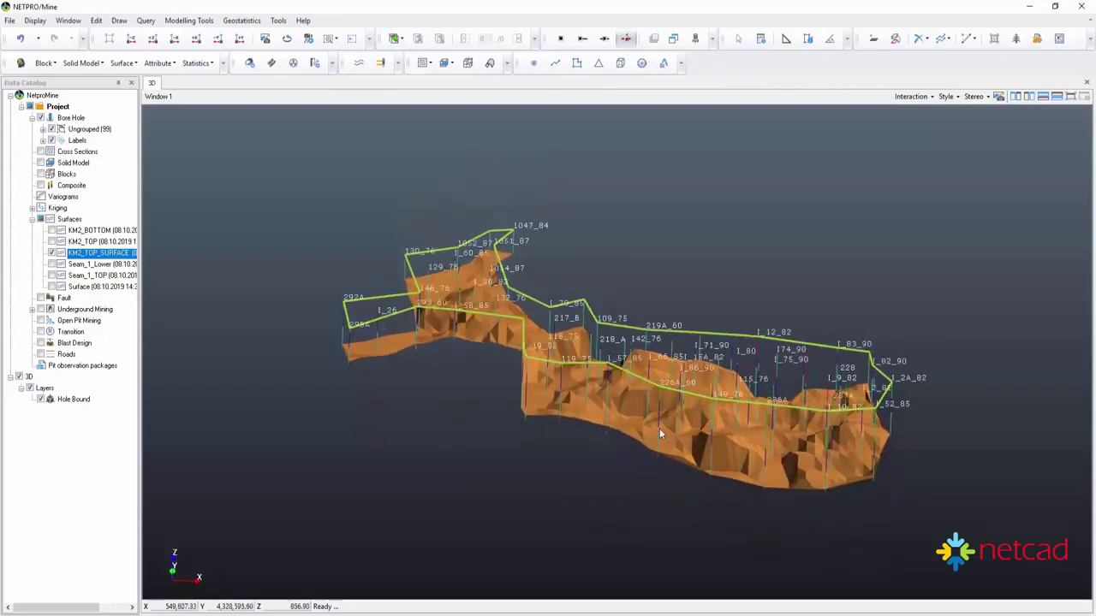
mouse_move(659, 426)
left_mouse_down()
mouse_move(627, 335)
mouse_move(618, 432)
left_mouse_up()
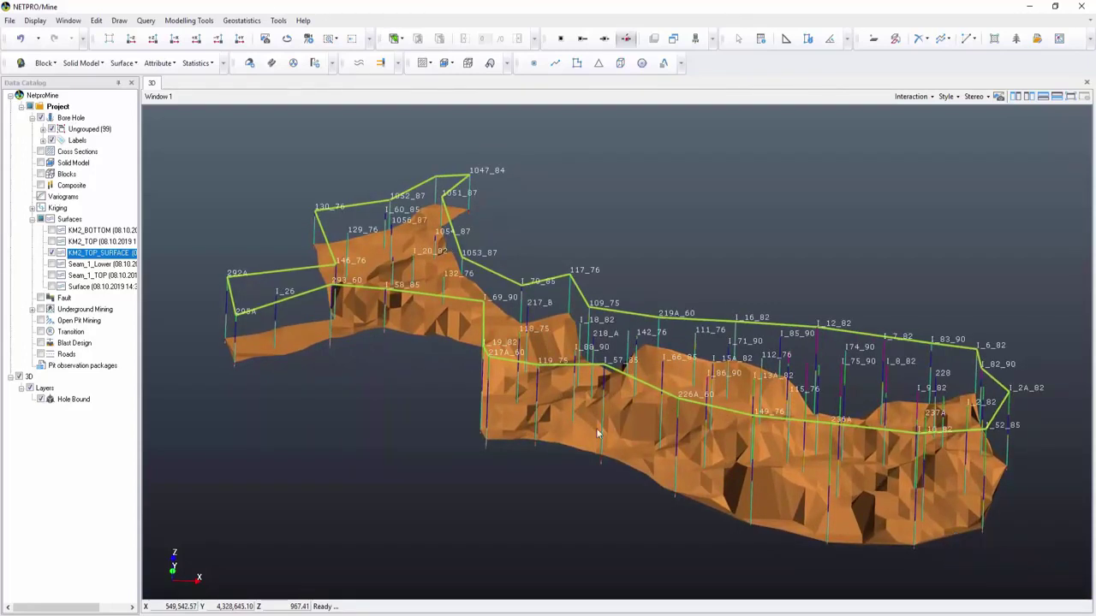
Step: Start an inverse-distance seam surface on a 50×50 grid using KM2 bottom points
left_click(135, 63)
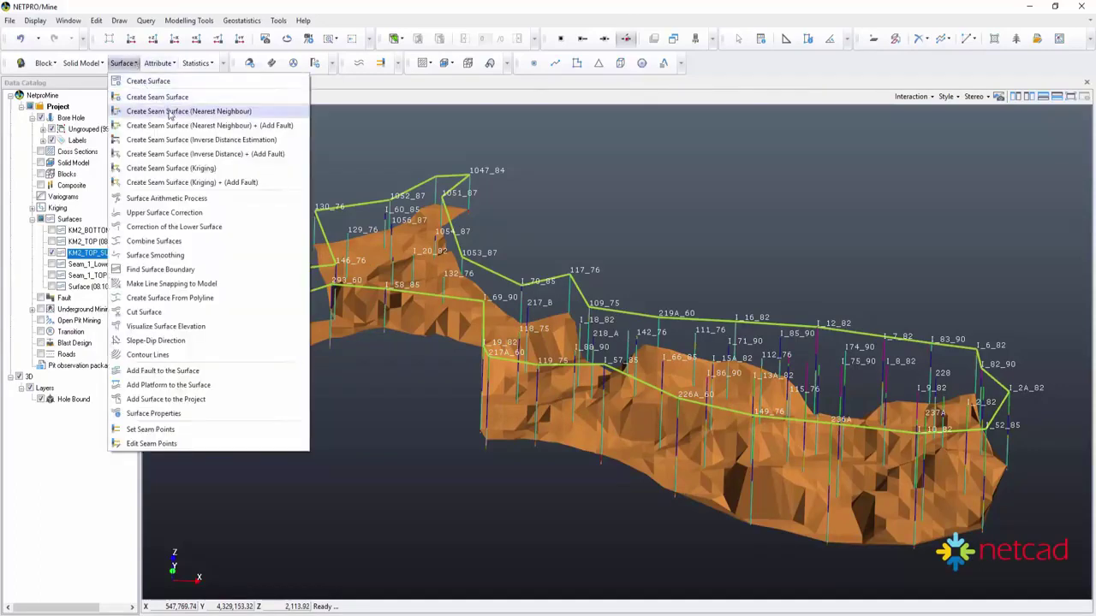
left_click(198, 140)
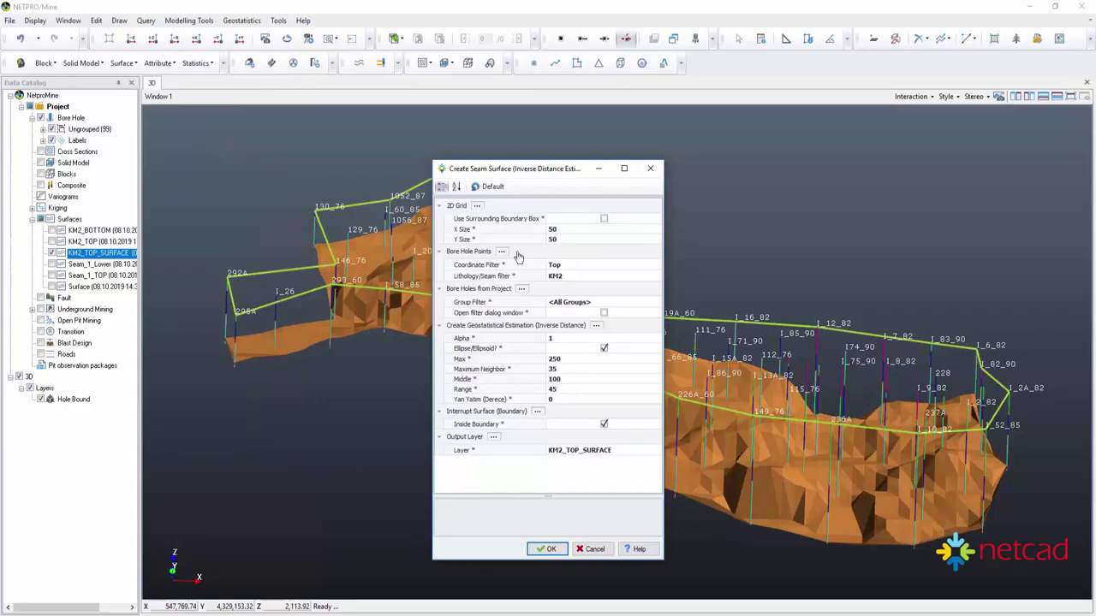
left_click(587, 232)
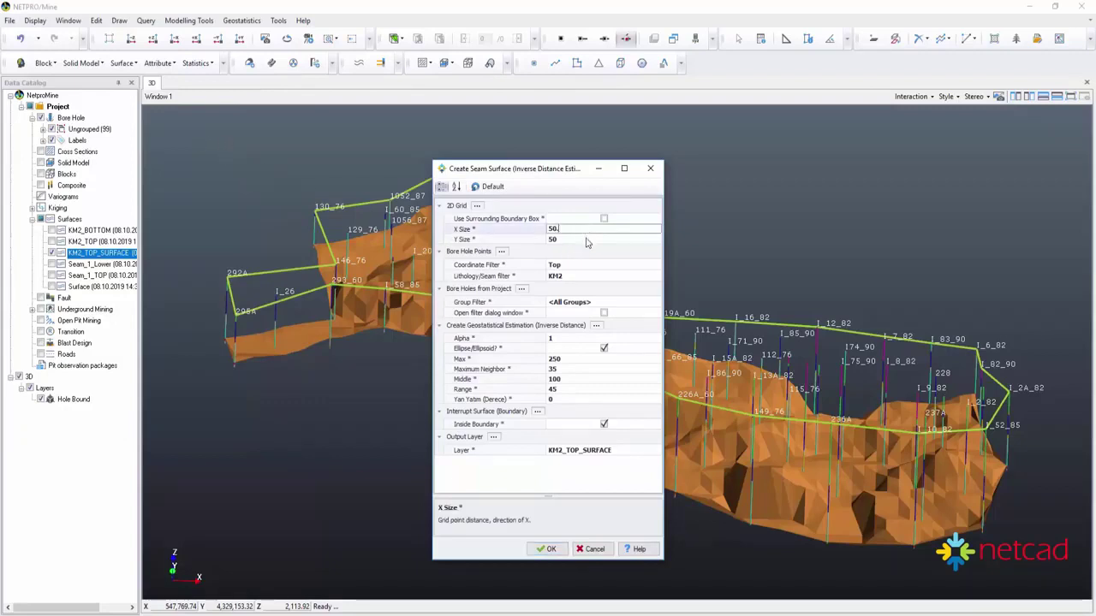
left_click(586, 240)
left_click(585, 266)
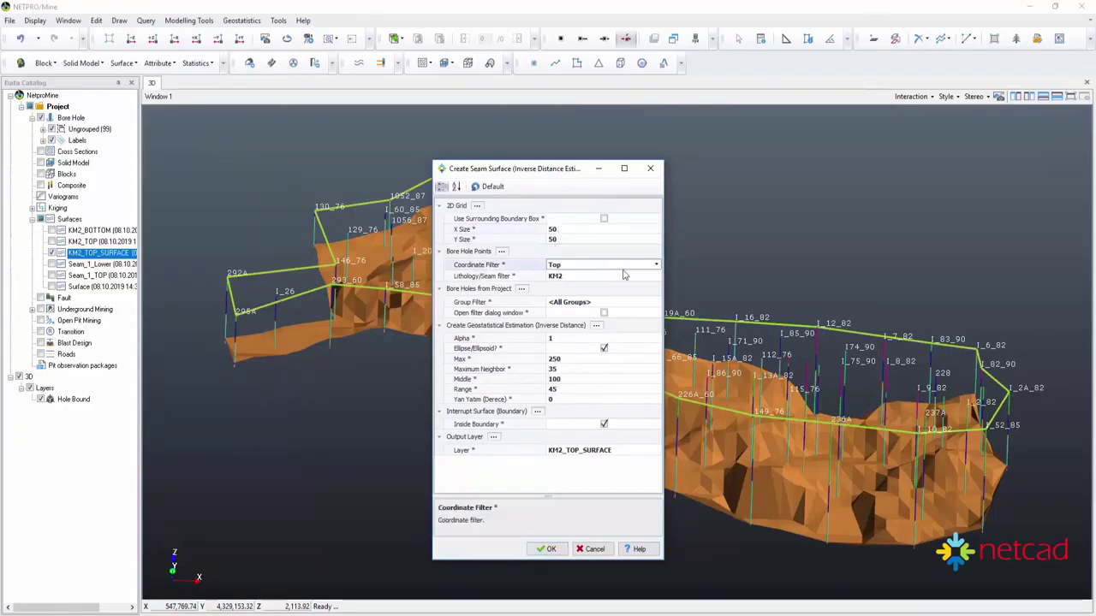
left_click(656, 267)
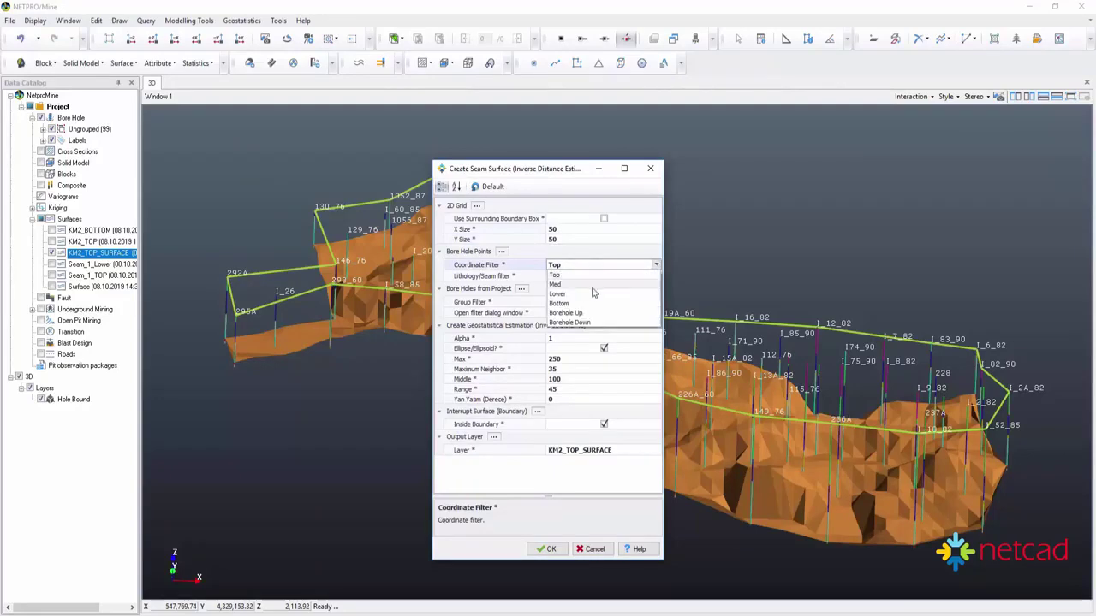
left_click(569, 303)
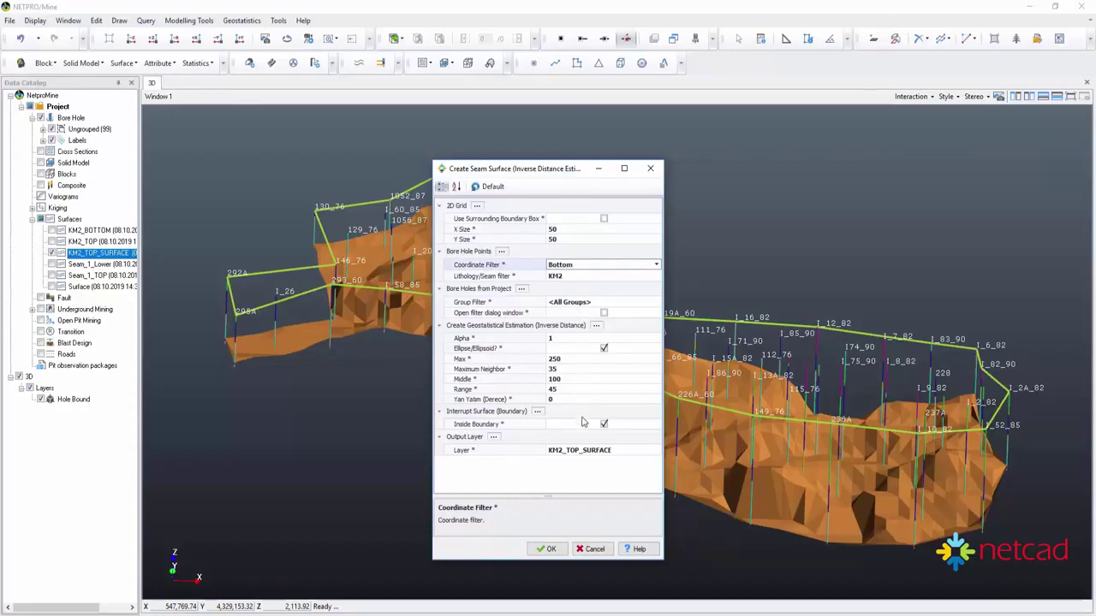
Step: Name the output layer KM2_BOTTOM_SURFACE and build it without a limit boundary
left_click(604, 451)
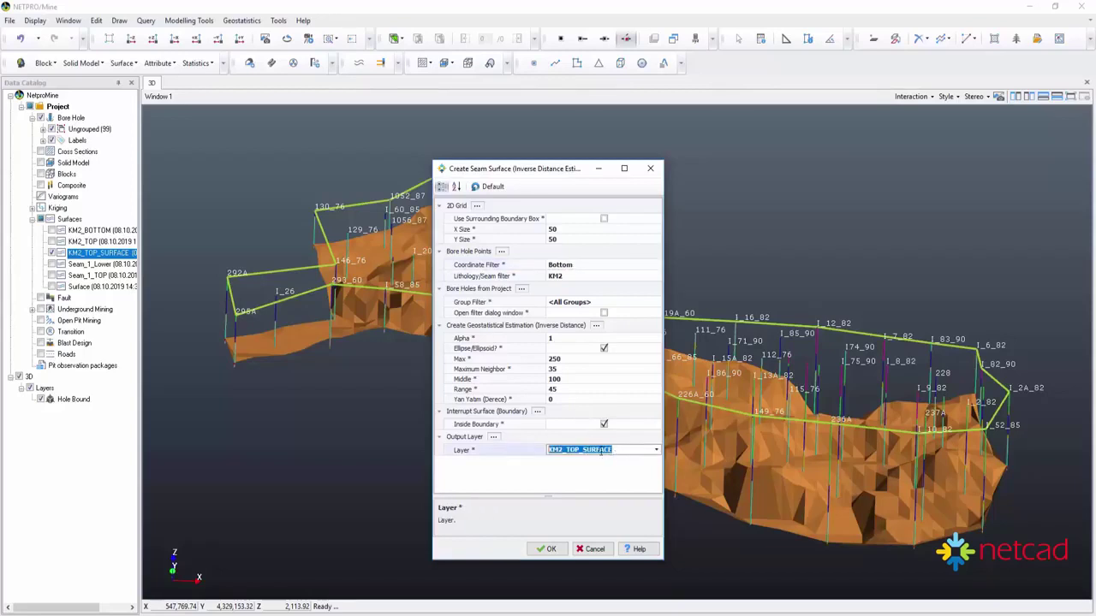
left_click(580, 450)
key("BackSpace")
key("BackSpace")
key("BackSpace")
type("BOTT")
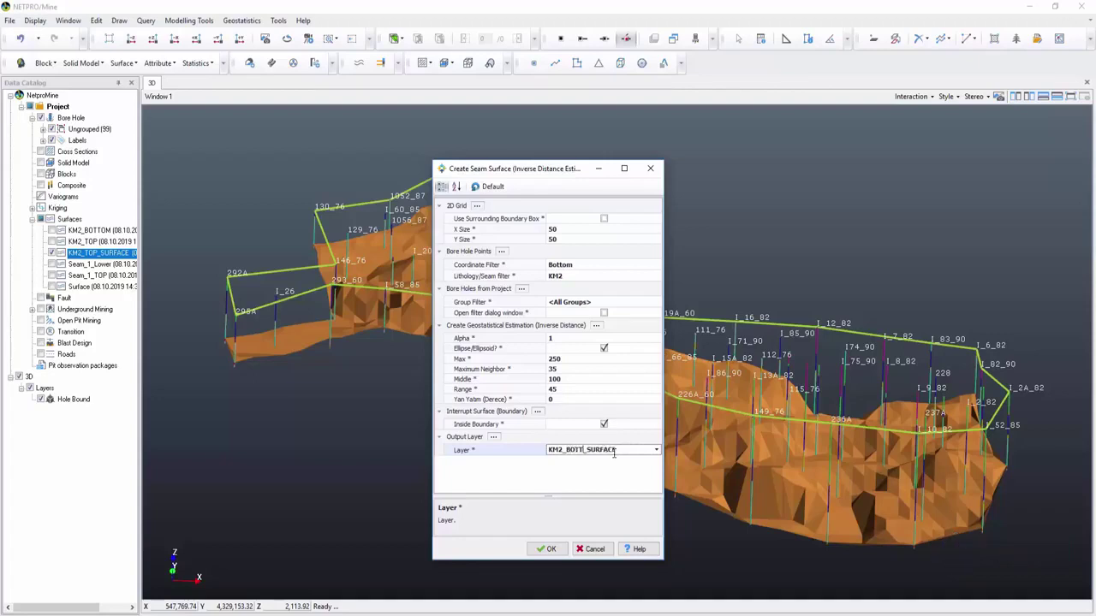
type("OM")
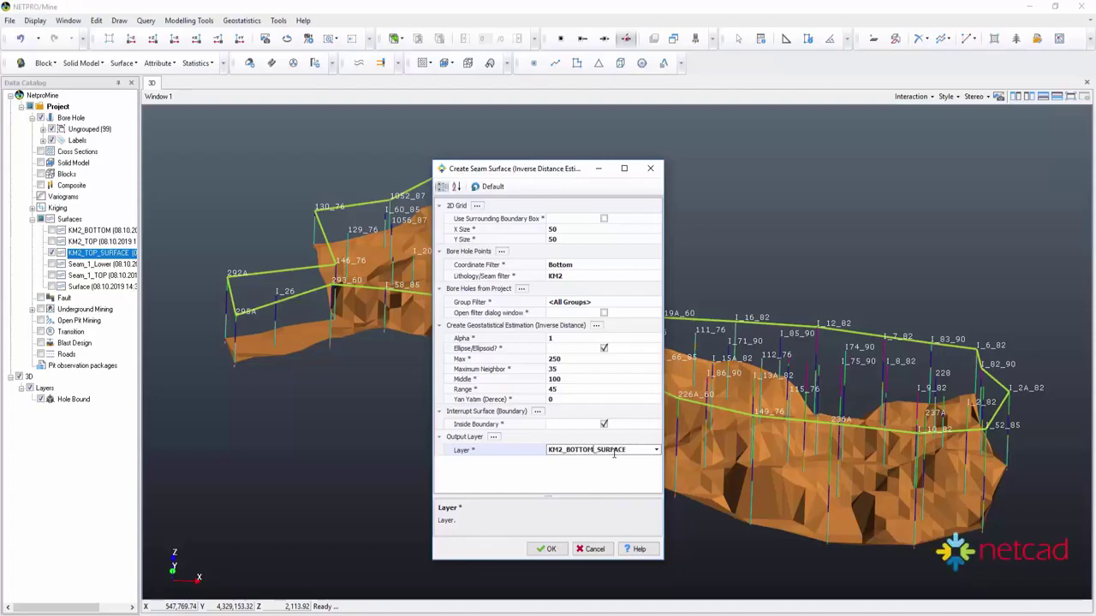
left_click(548, 550)
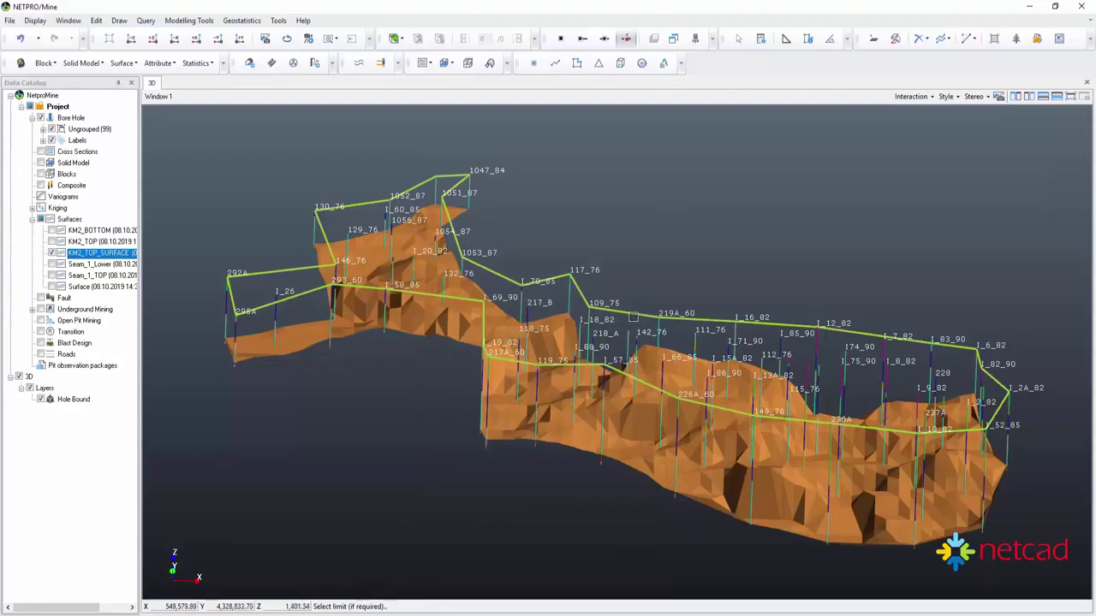
right_click(633, 317)
Step: Finish generating the bottom surface and check it from three side views
left_click(633, 317)
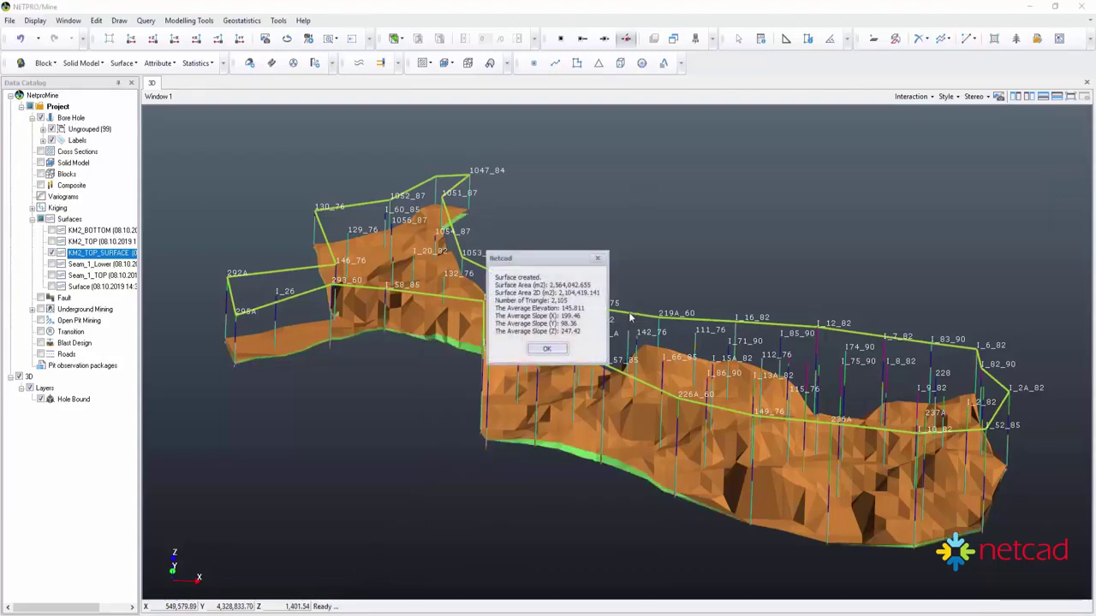
left_click(549, 350)
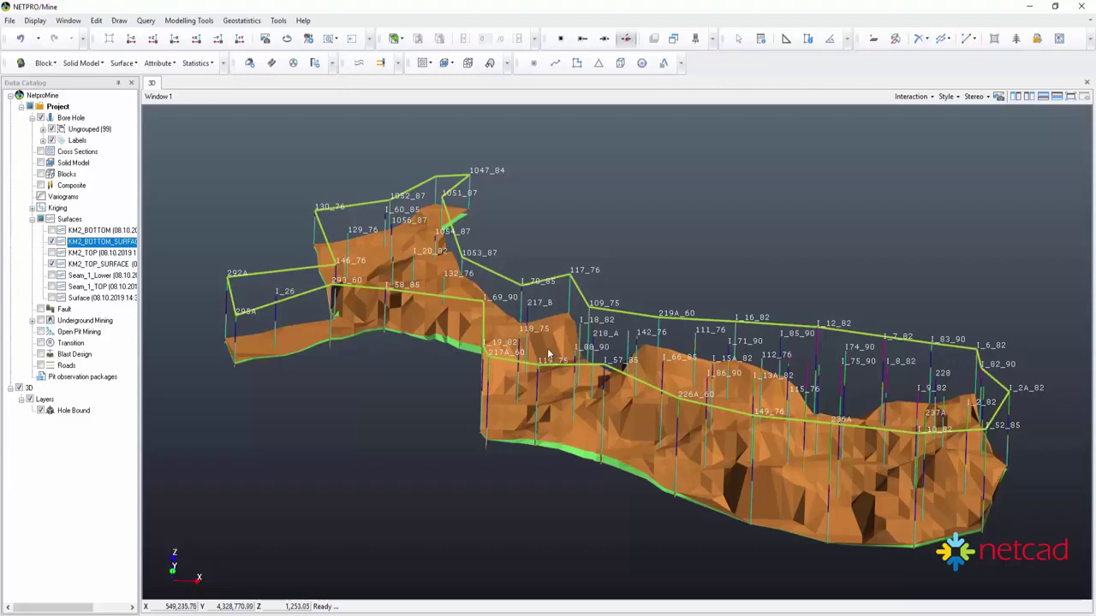
left_click(196, 39)
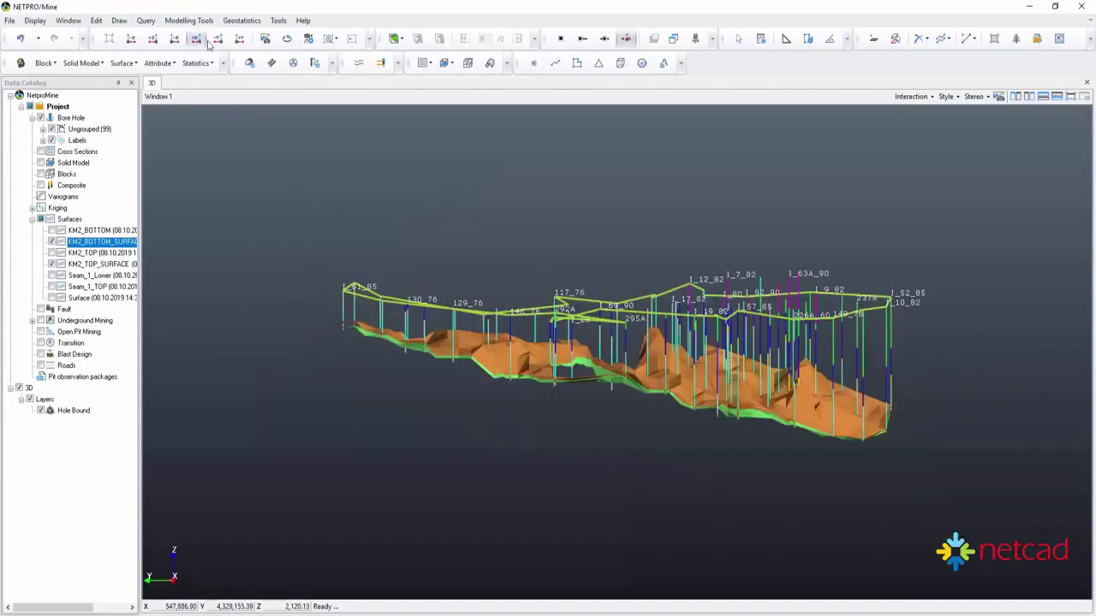
left_click(218, 39)
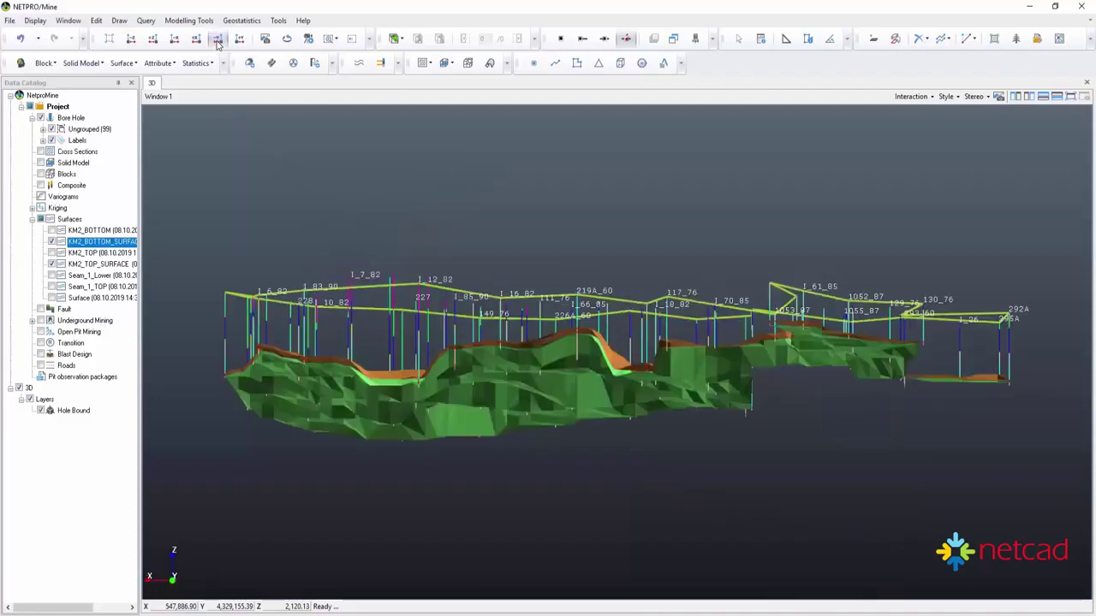
left_click(239, 39)
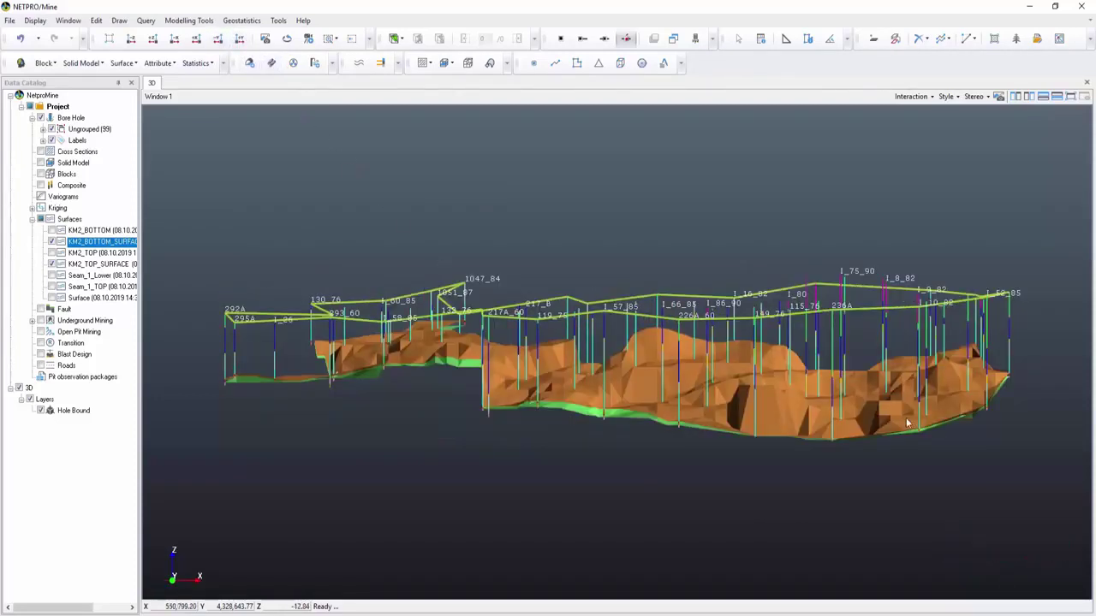
Step: Orbit, zoom and pan to an oblique view centred on the KM2 top and bottom surfaces
middle_click_drag(887, 456, 716, 454)
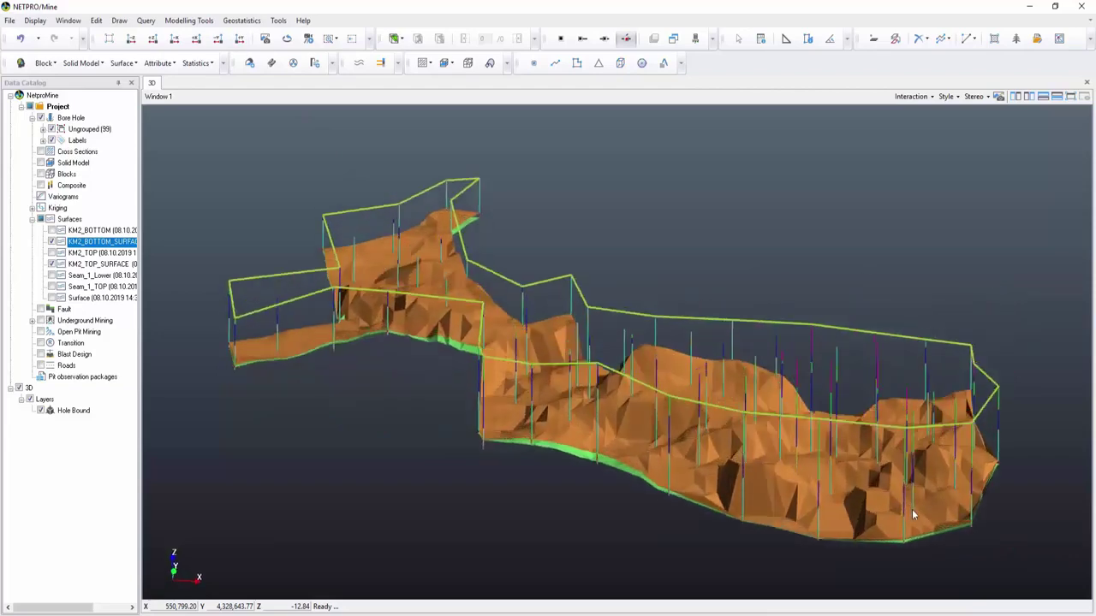
scroll(518, 326, "up", 1)
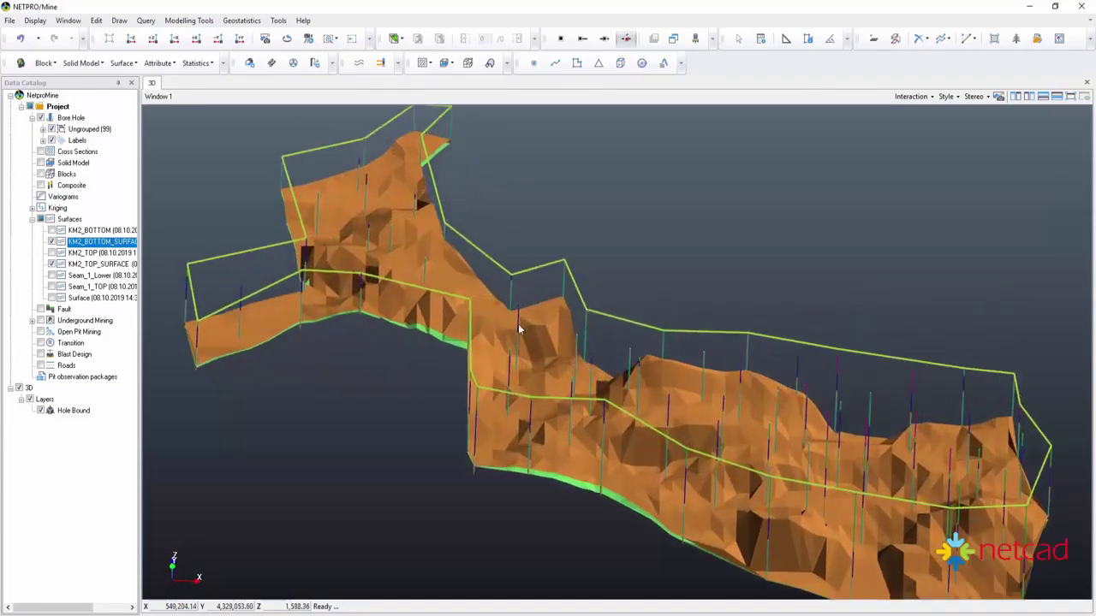
scroll(514, 304, "up", 2)
scroll(514, 304, "up", 2)
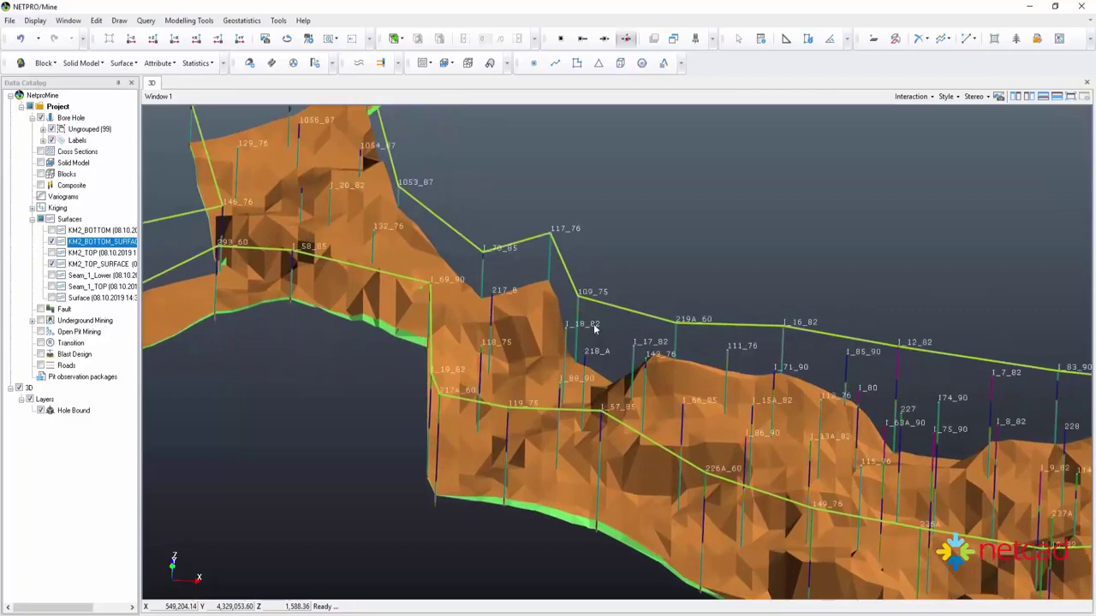
middle_click_drag(607, 373, 615, 443)
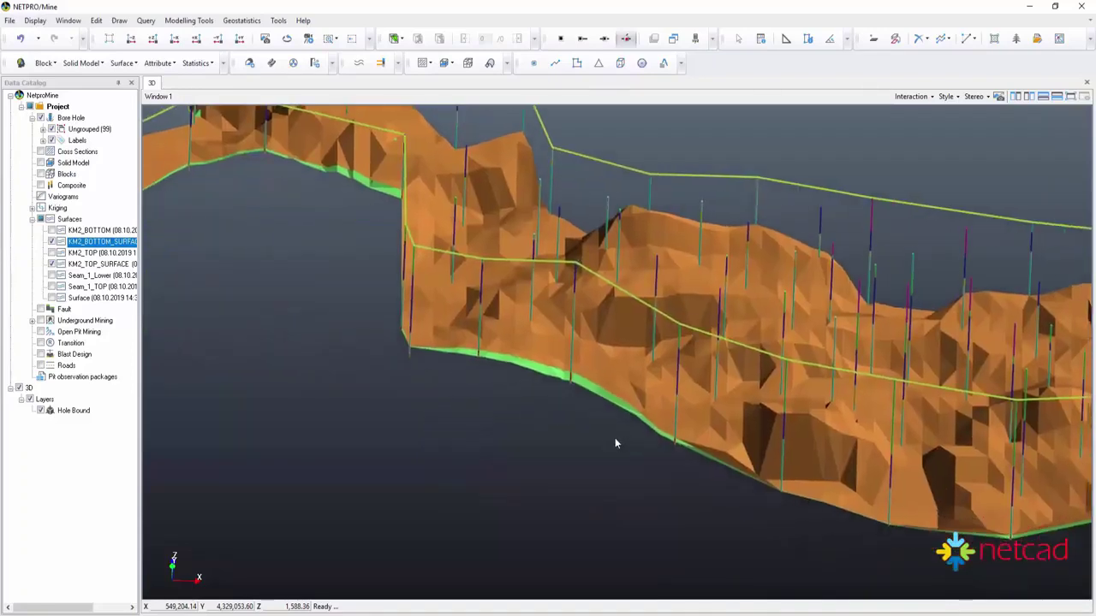
scroll(616, 329, "up", 2)
scroll(617, 318, "up", 1)
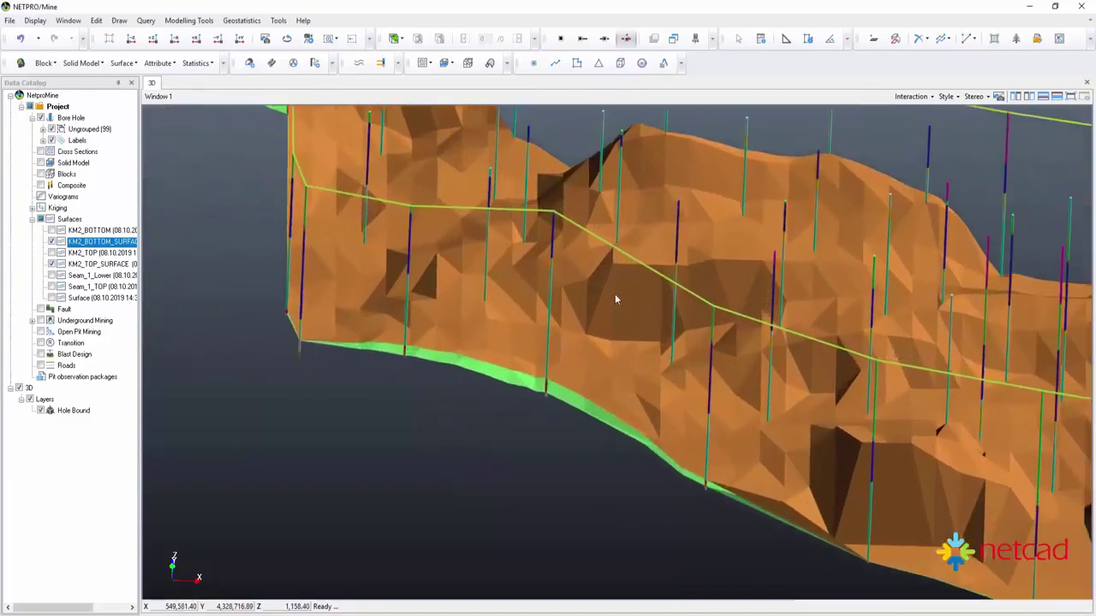
scroll(615, 296, "up", 1)
scroll(615, 295, "up", 1)
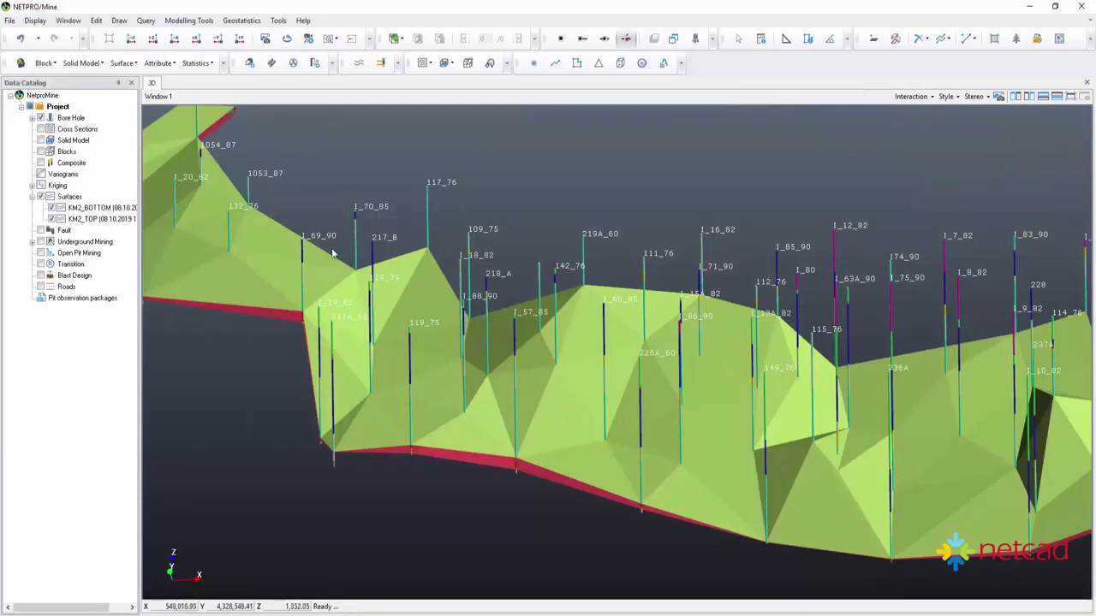
Step: Set up Surface Arithmetic with formula (Y1 + Y2)/2 and output layer Surface_Arithmetic
left_click(123, 63)
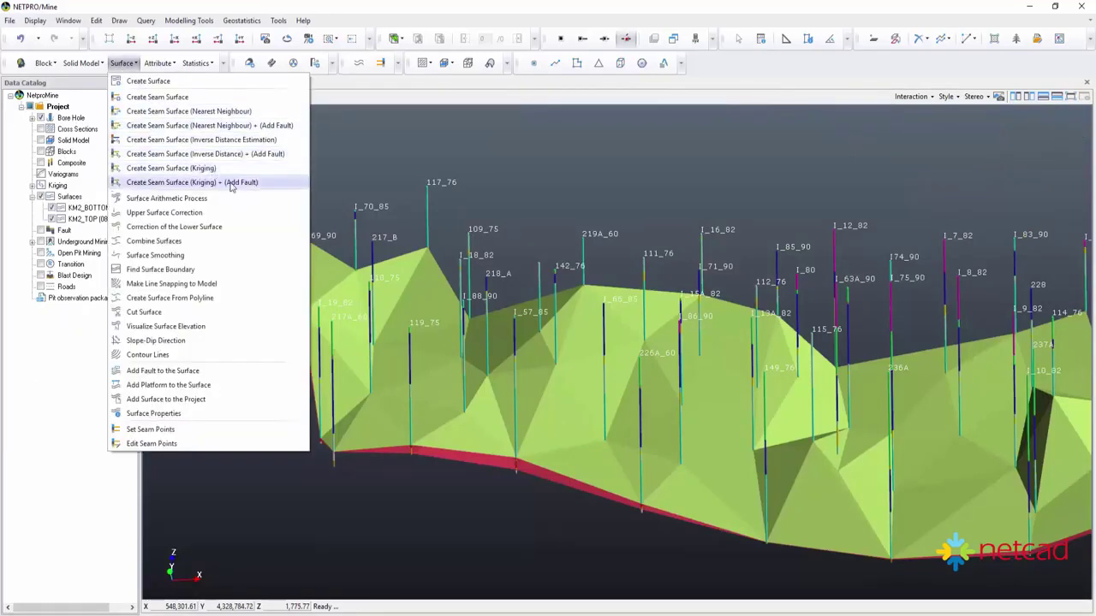
left_click(246, 204)
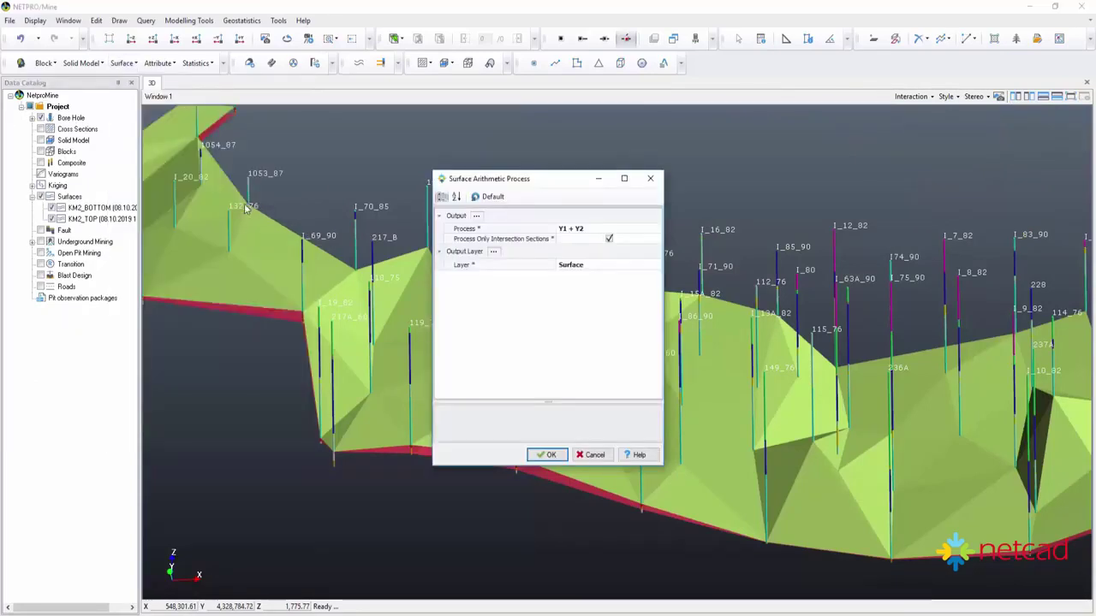
left_click(598, 228)
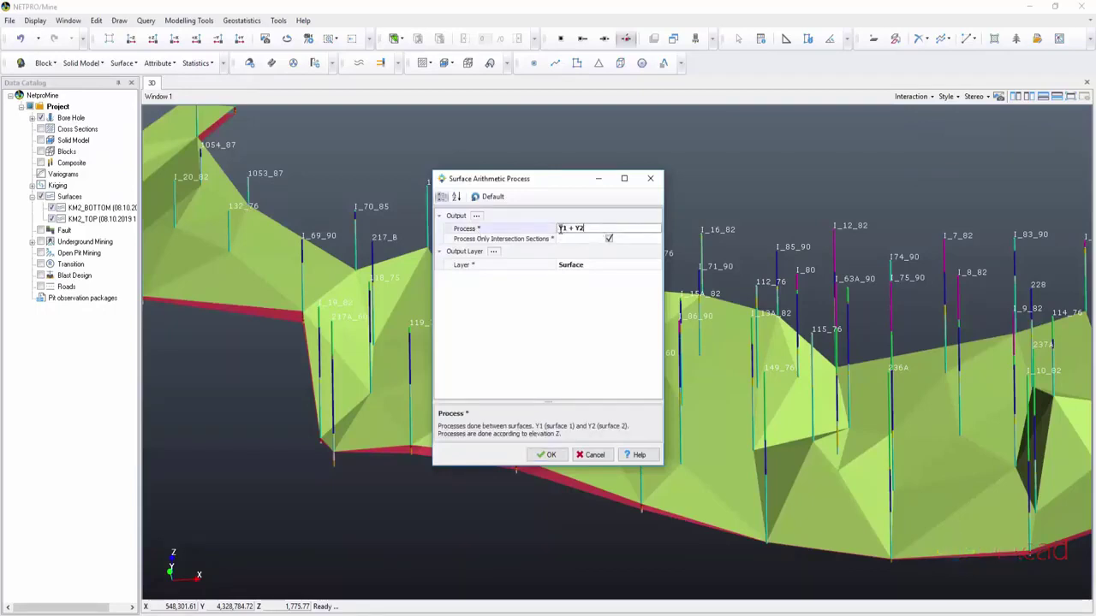
type("(")
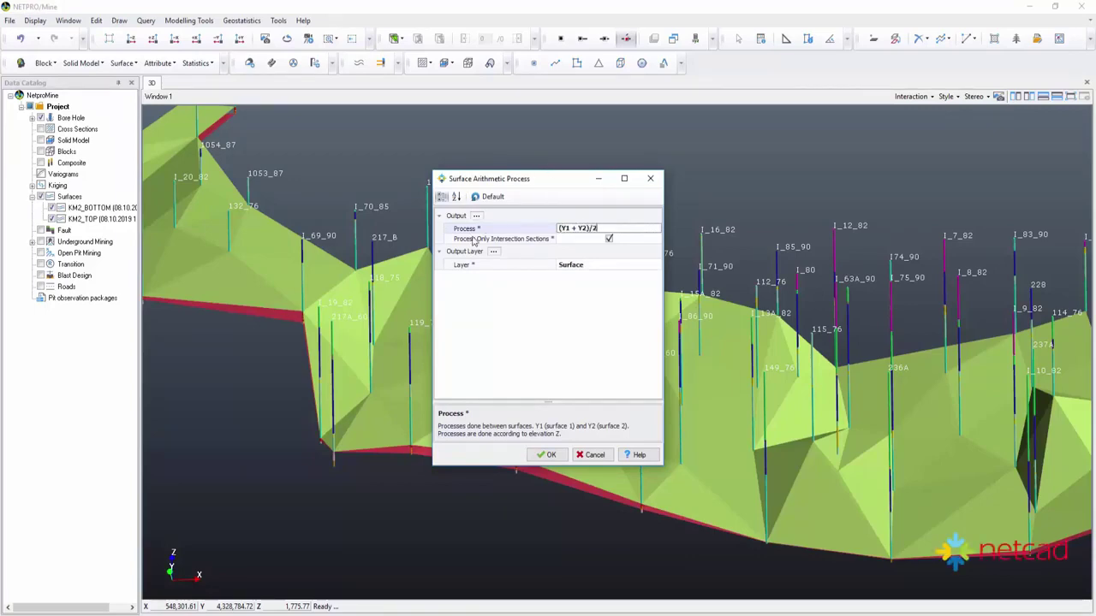
left_click(590, 267)
type("_Ari")
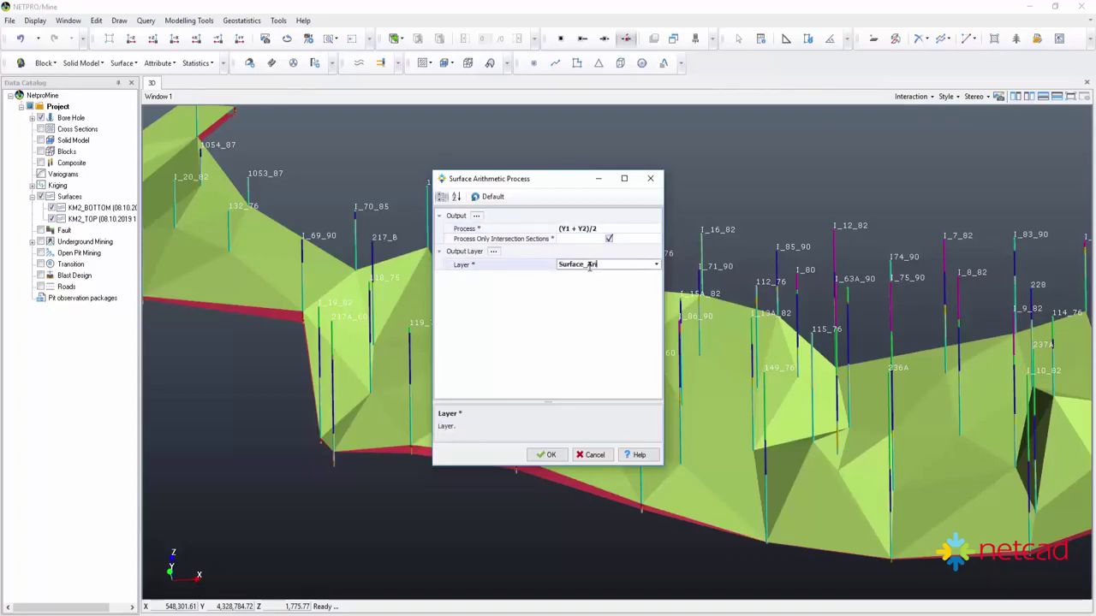
type("thmetic")
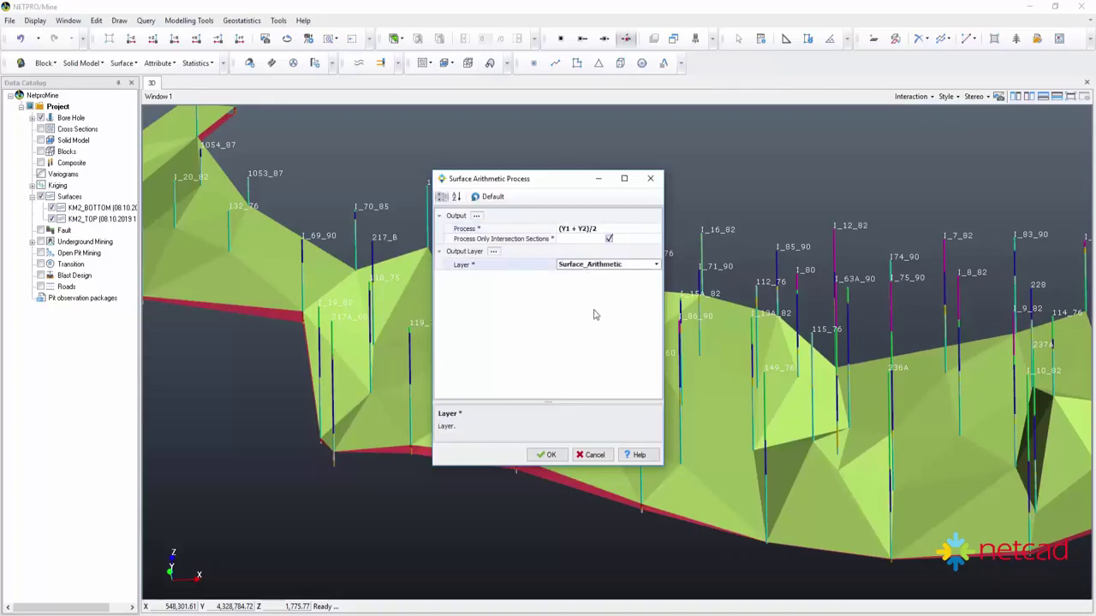
left_click(548, 456)
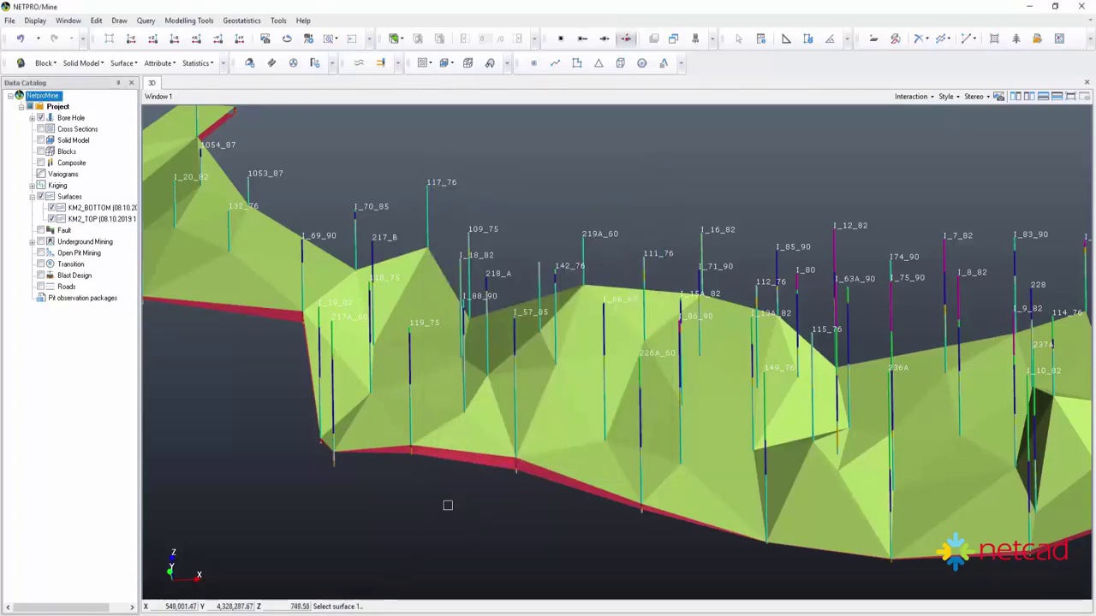
Step: Pick the KM2 top and bottom surfaces to compute the averaged 169-triangle surface
left_click(553, 423)
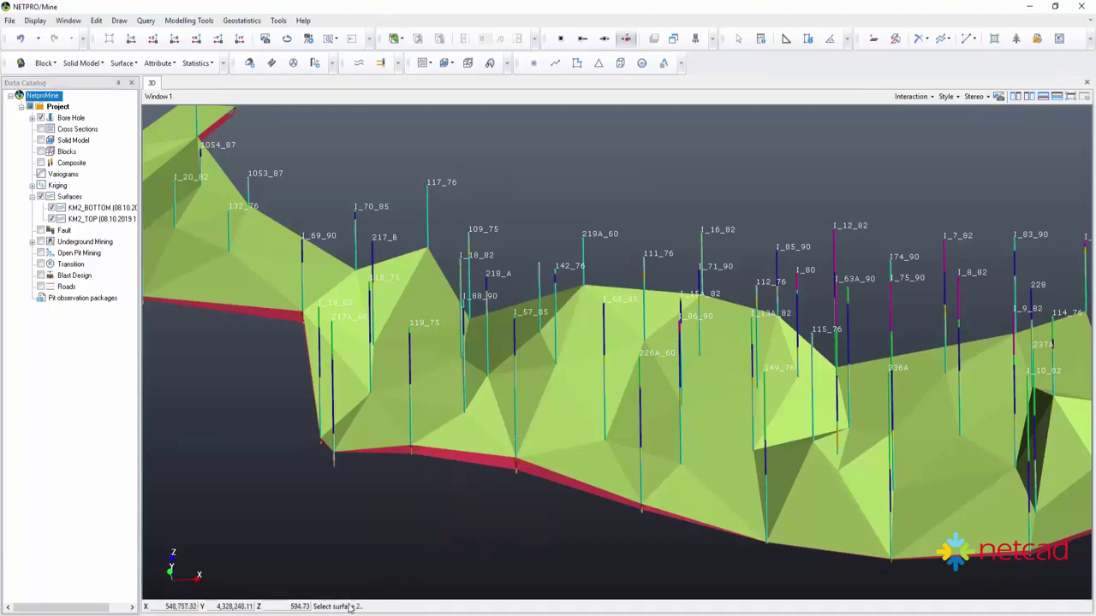
left_click(486, 465)
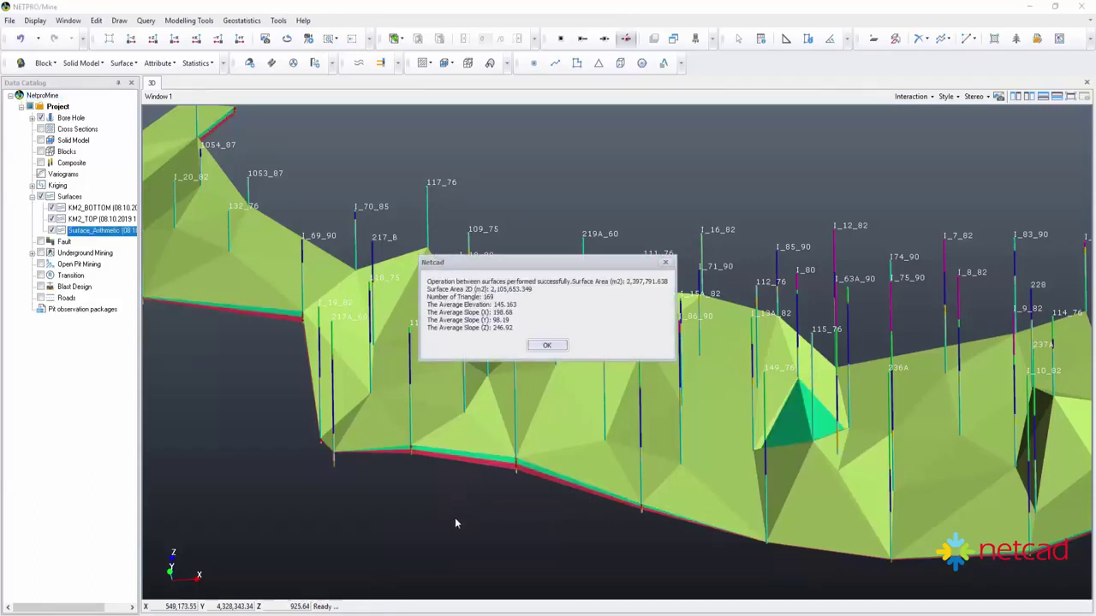
left_click(546, 347)
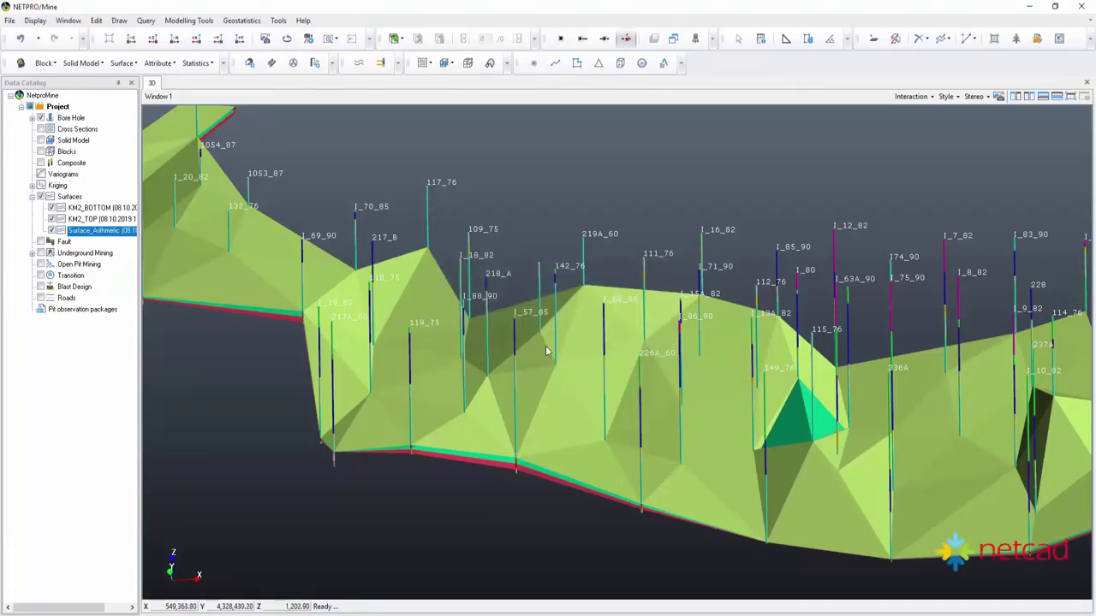
Step: Set up Upper Surface Correction with output layer Surface_TOP
scroll(546, 351, "up", 5)
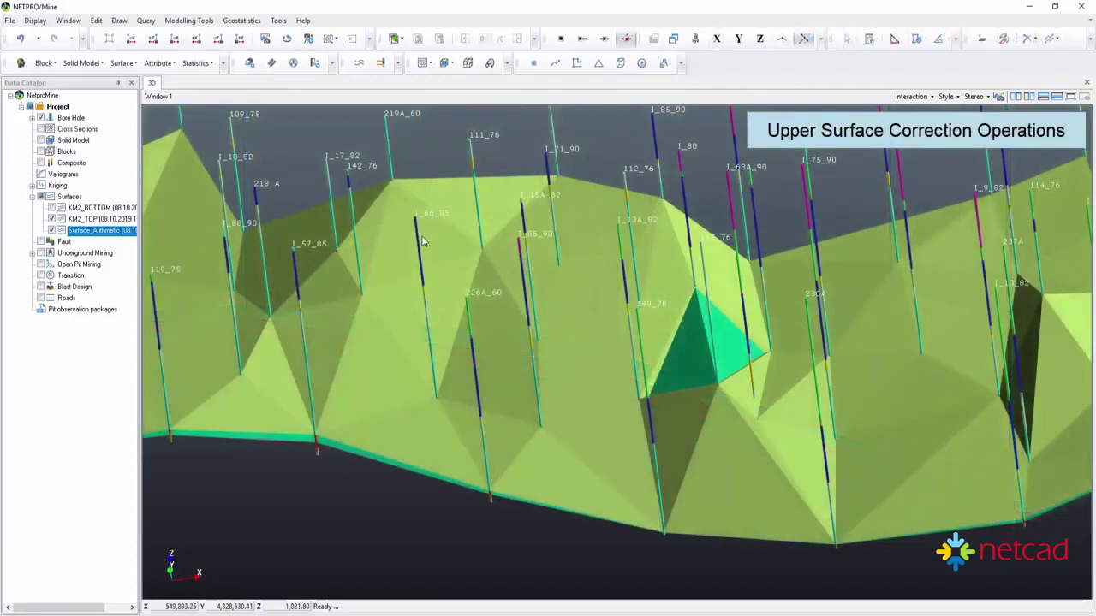
left_click(124, 63)
left_click(171, 210)
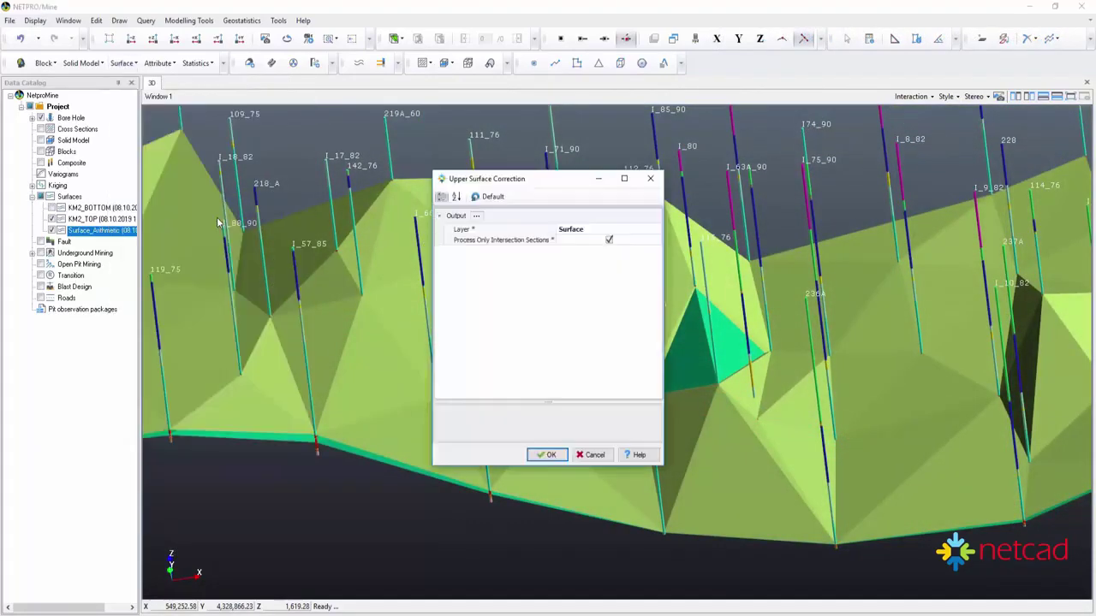
left_click(598, 229)
type("_TOP")
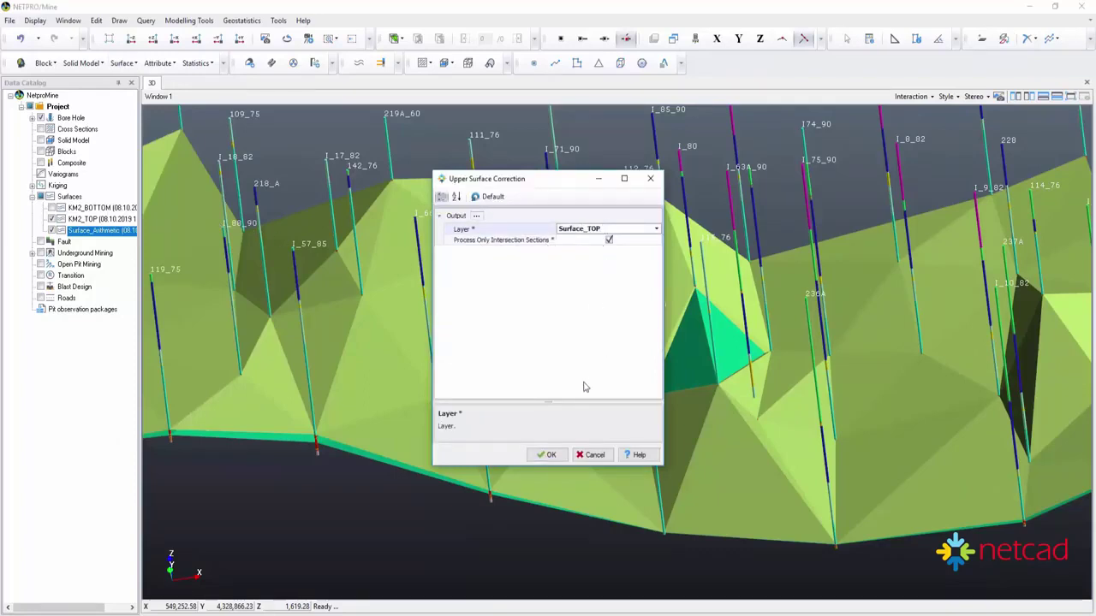
left_click(547, 455)
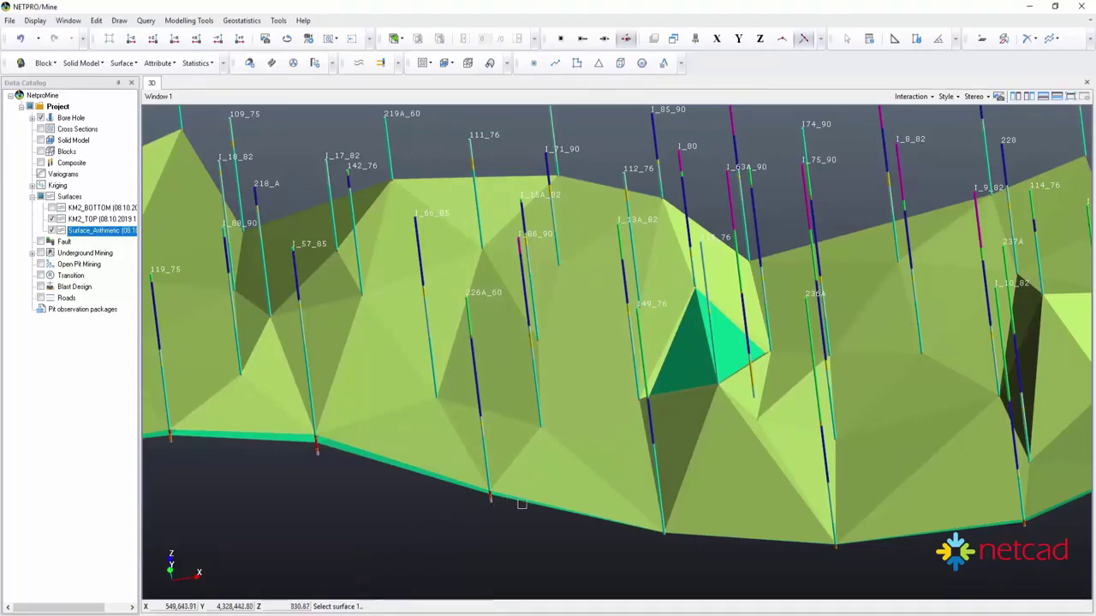
Step: Pick the two surfaces to create Surface_TOP, then toggle KM2_TOP and orbit to compare
left_click(600, 353)
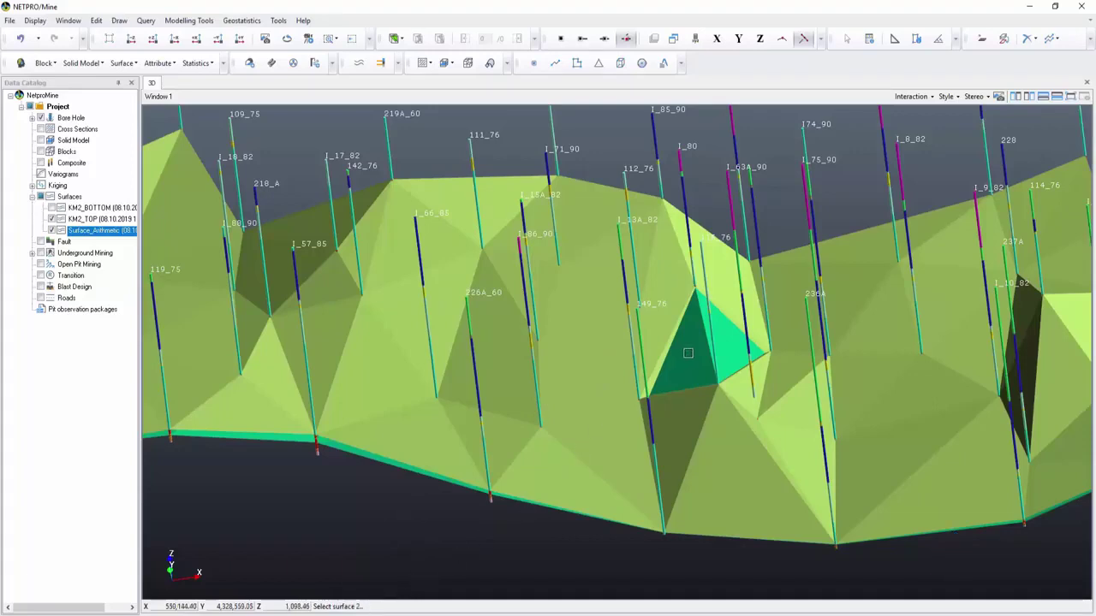
left_click(695, 350)
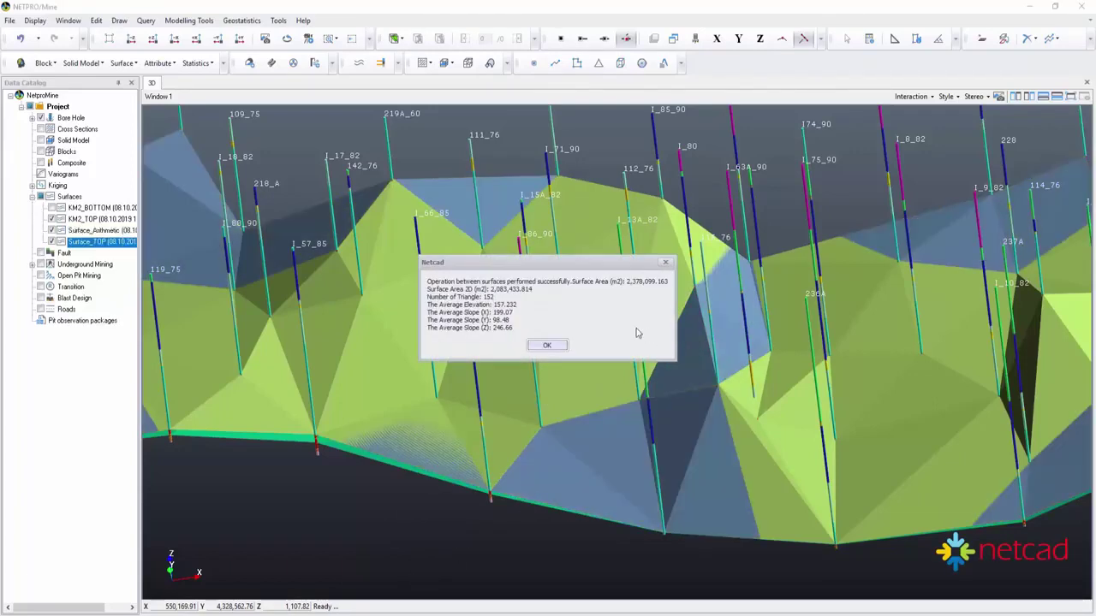
left_click(547, 346)
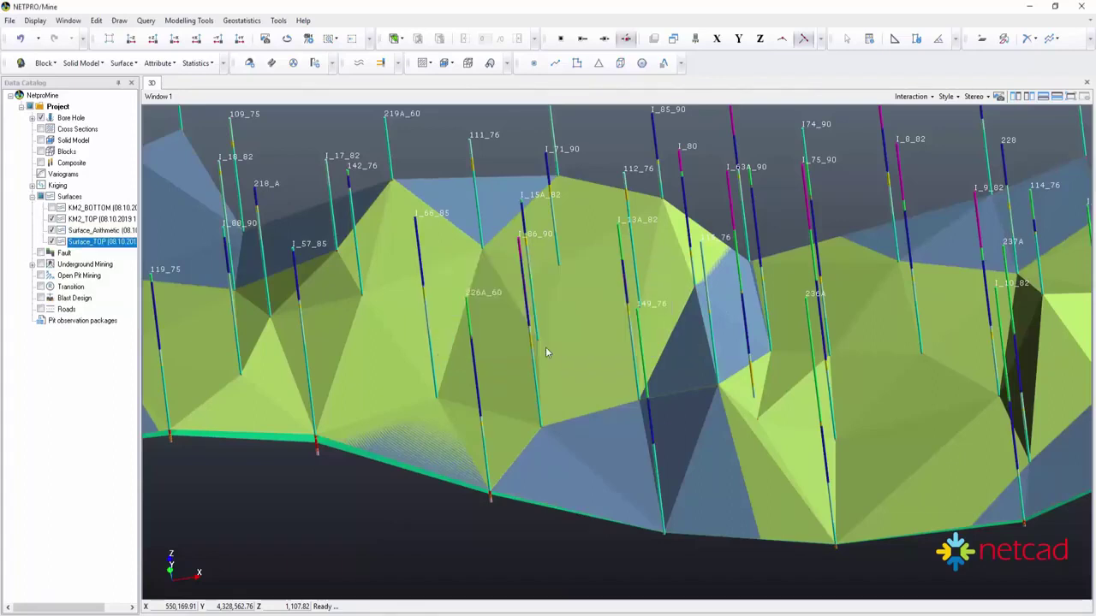
left_click(53, 219)
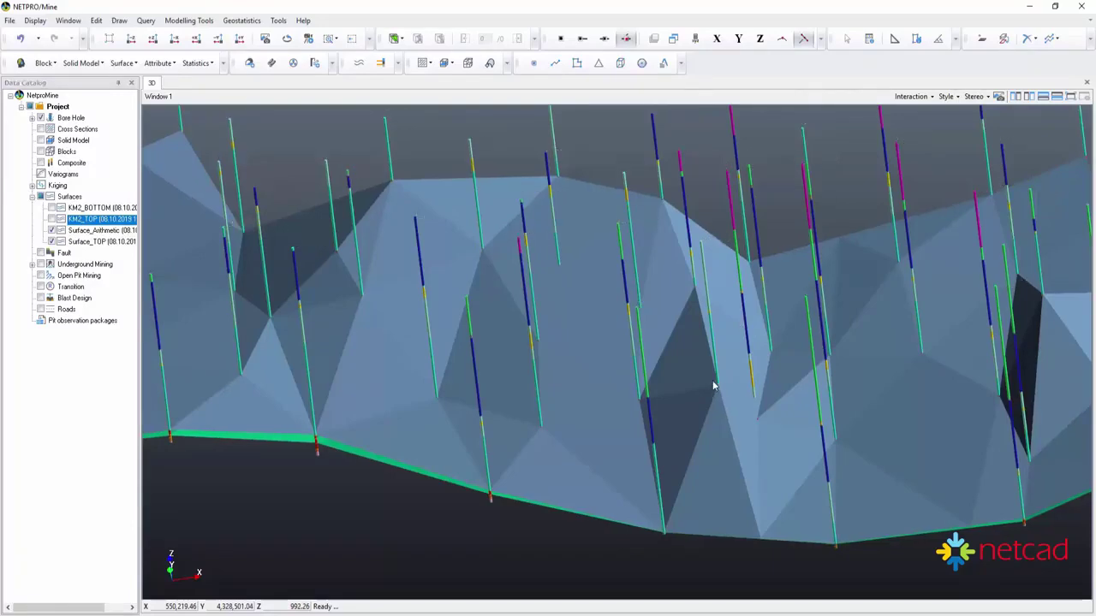
mouse_move(709, 379)
middle_mouse_down()
mouse_move(700, 364)
mouse_move(659, 378)
mouse_move(636, 394)
mouse_move(637, 419)
mouse_move(669, 437)
mouse_move(693, 426)
mouse_move(697, 347)
middle_mouse_up()
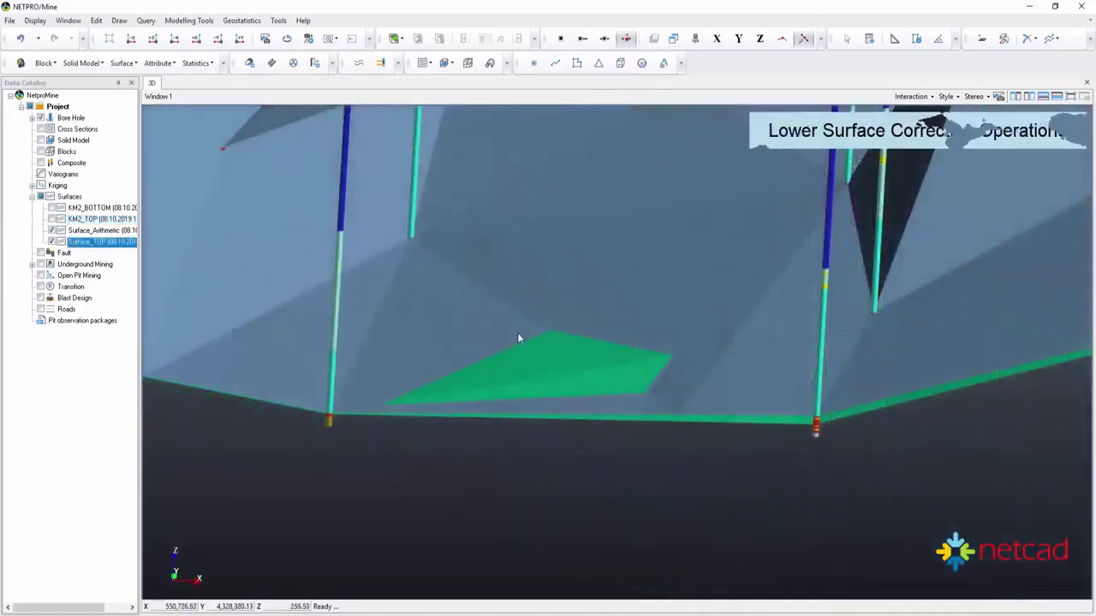
Step: Set up Correction of the Lower Surface with output layer Surface_BOTTOM
left_click(125, 62)
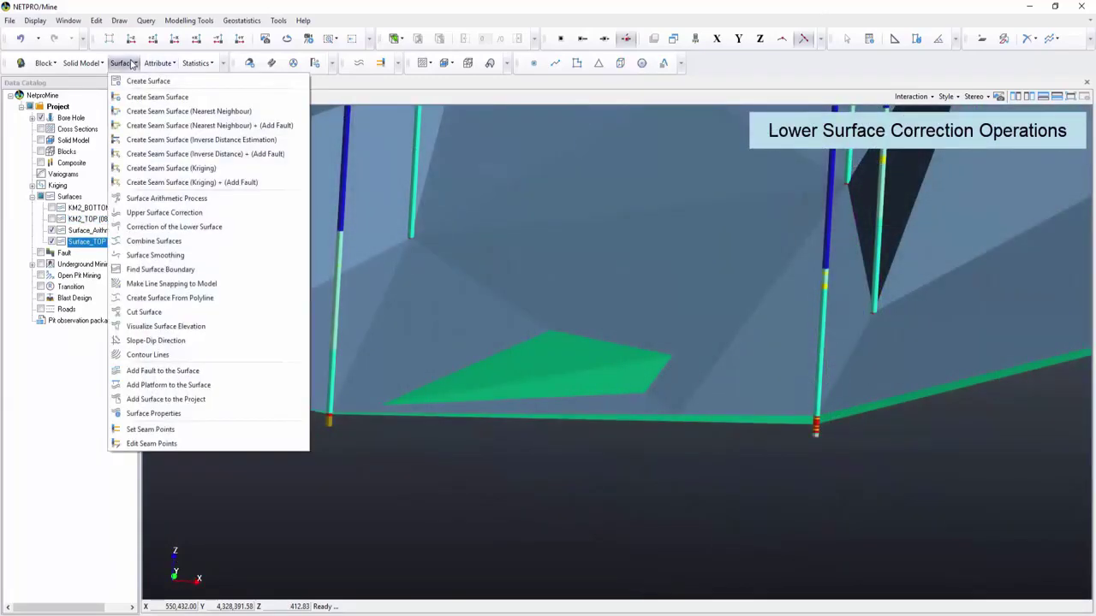
left_click(205, 226)
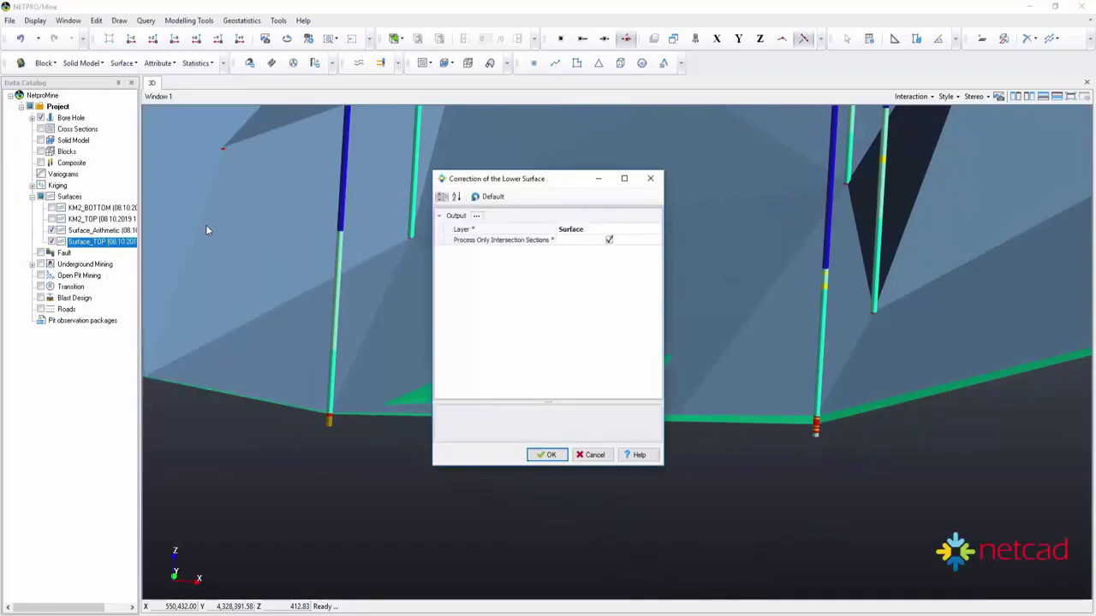
left_click(594, 230)
type("_BOTTOM")
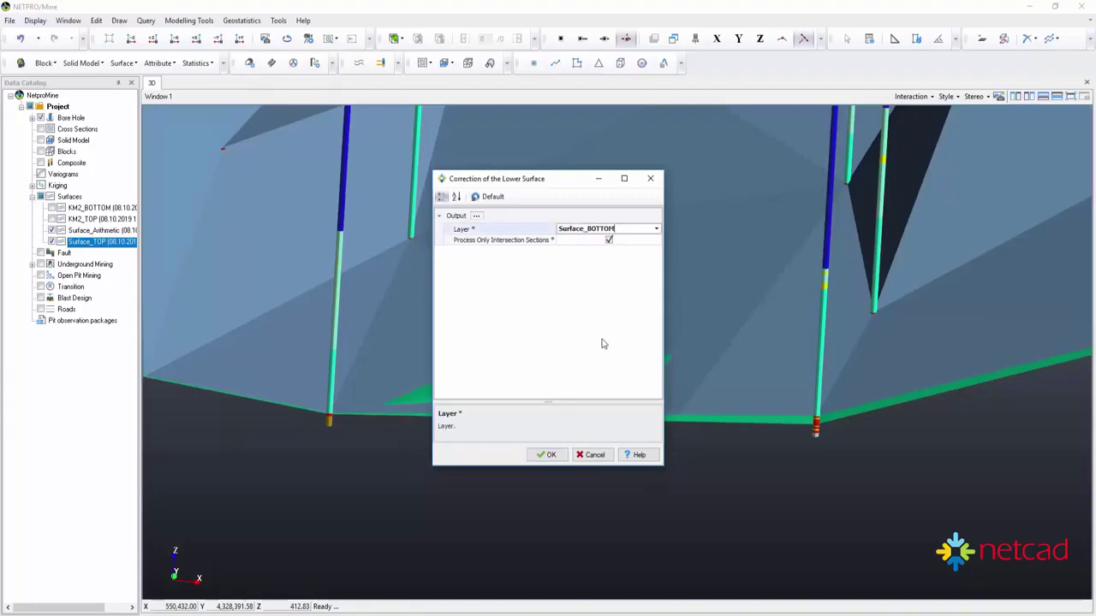
left_click(546, 455)
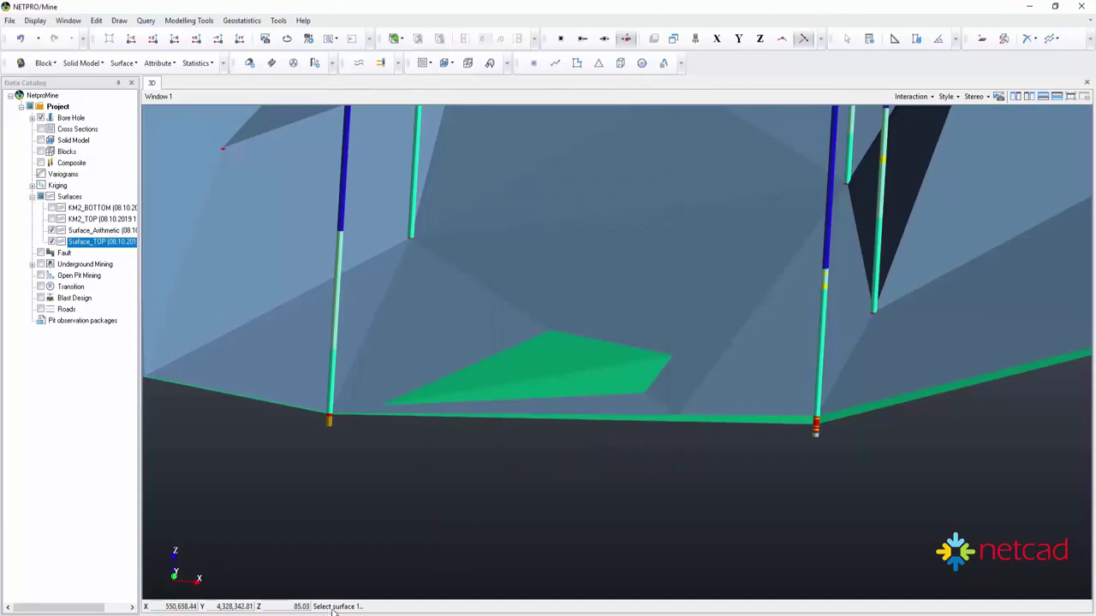
Step: Pick the blue and green surfaces to create Surface_BOTTOM, then hide Surface_Arithmetic
left_click(575, 249)
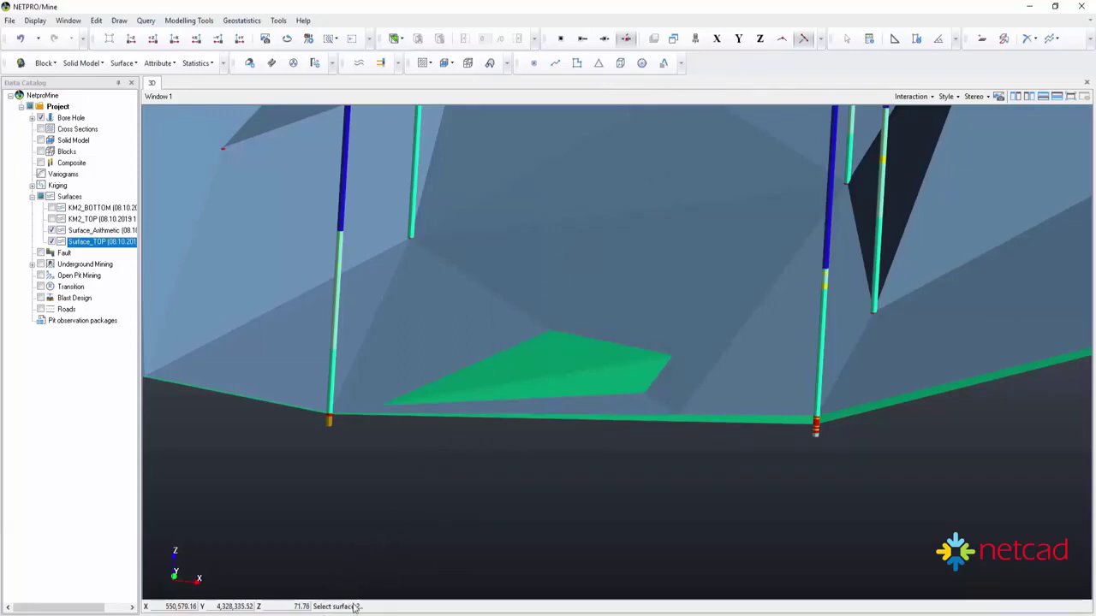
left_click(552, 368)
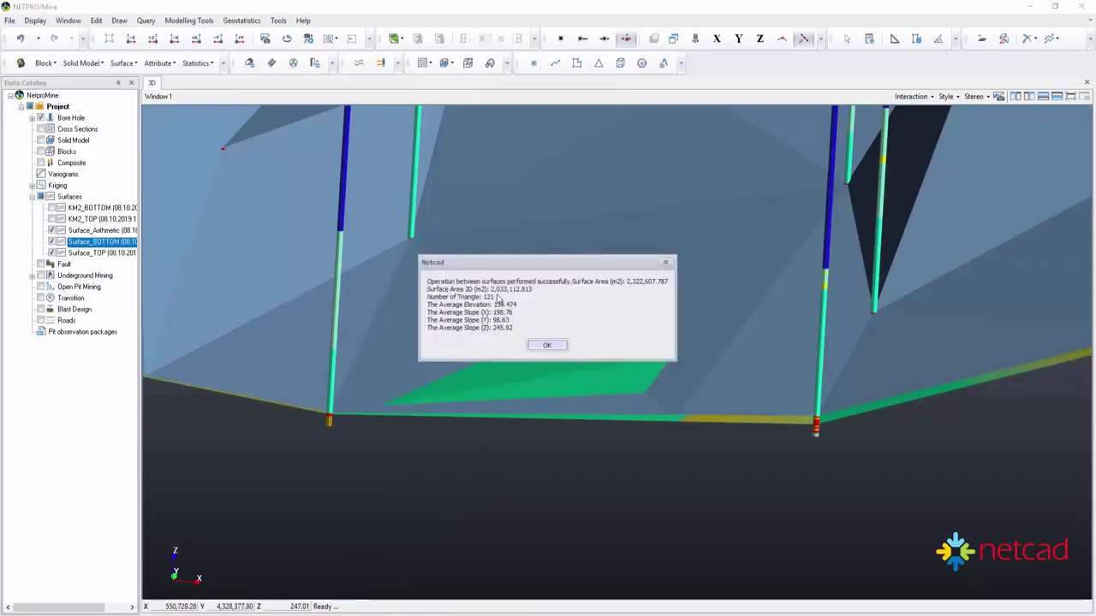
left_click(543, 346)
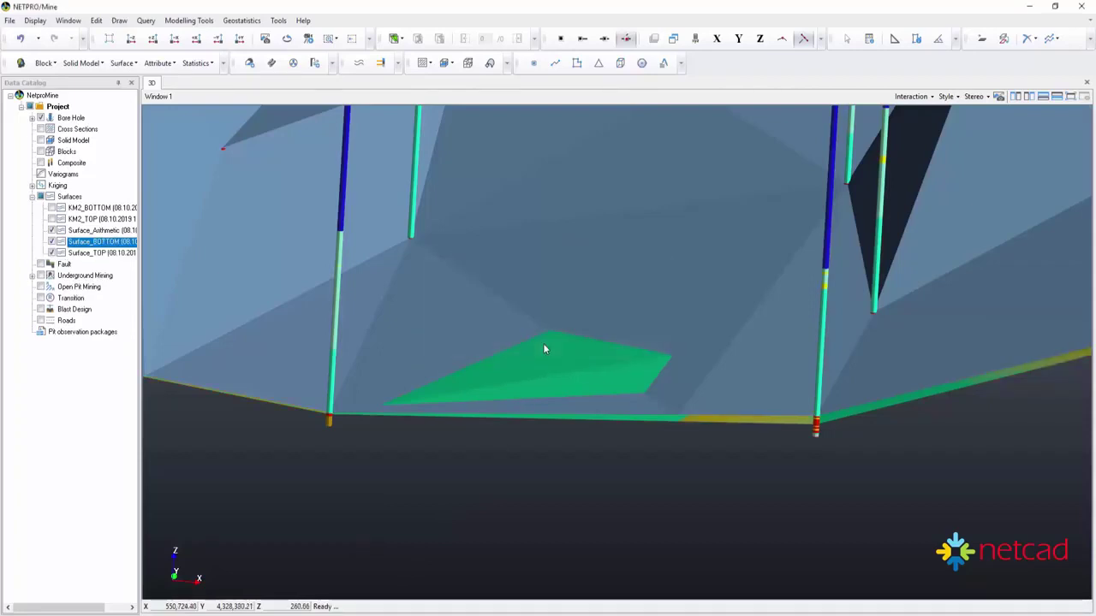
left_click(51, 231)
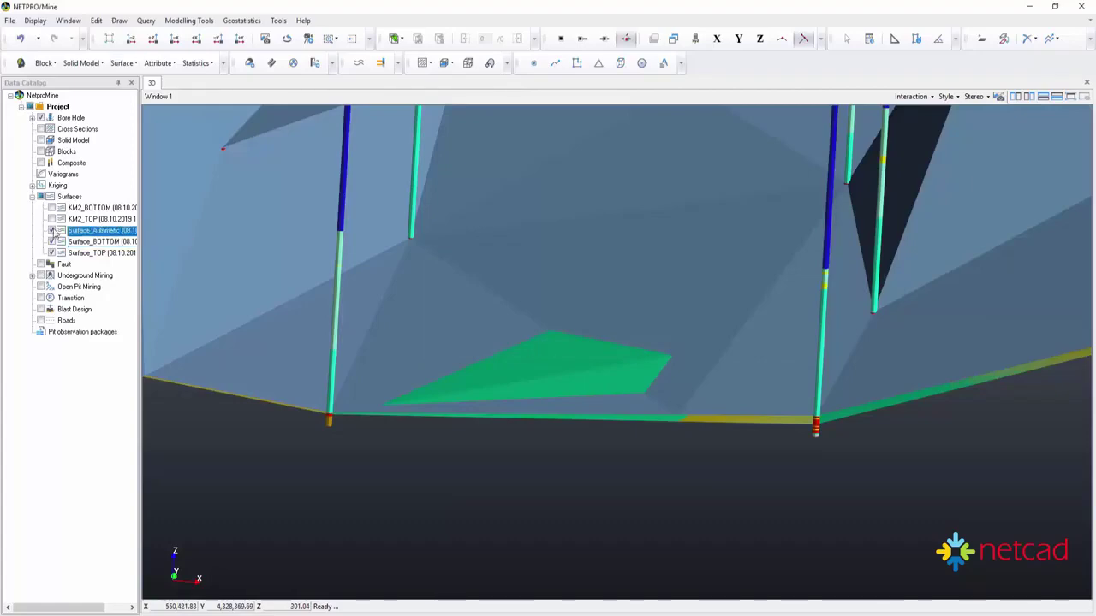
mouse_move(576, 497)
middle_mouse_down()
mouse_move(579, 380)
mouse_move(664, 457)
mouse_move(766, 500)
mouse_move(773, 487)
middle_mouse_up()
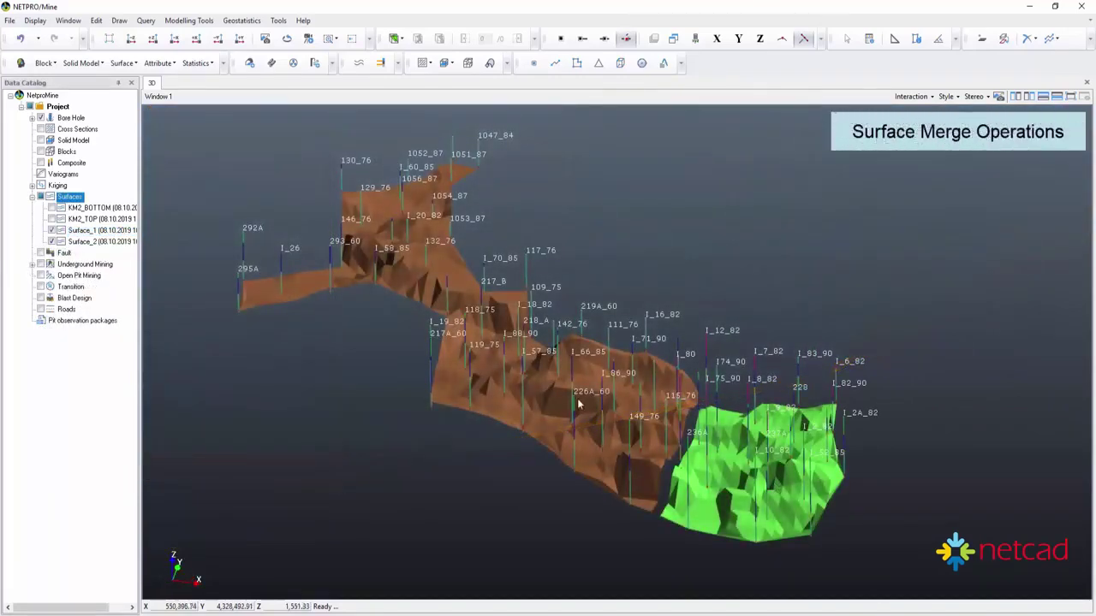
Step: Set up Combine Surfaces with output layer Surface_Combine
left_click(124, 64)
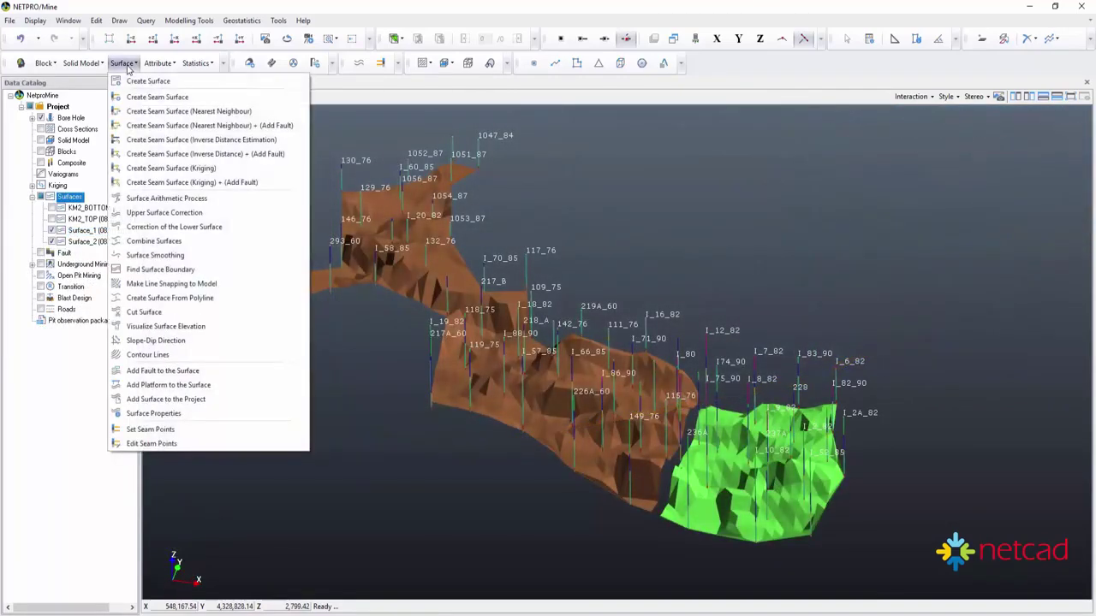
left_click(193, 244)
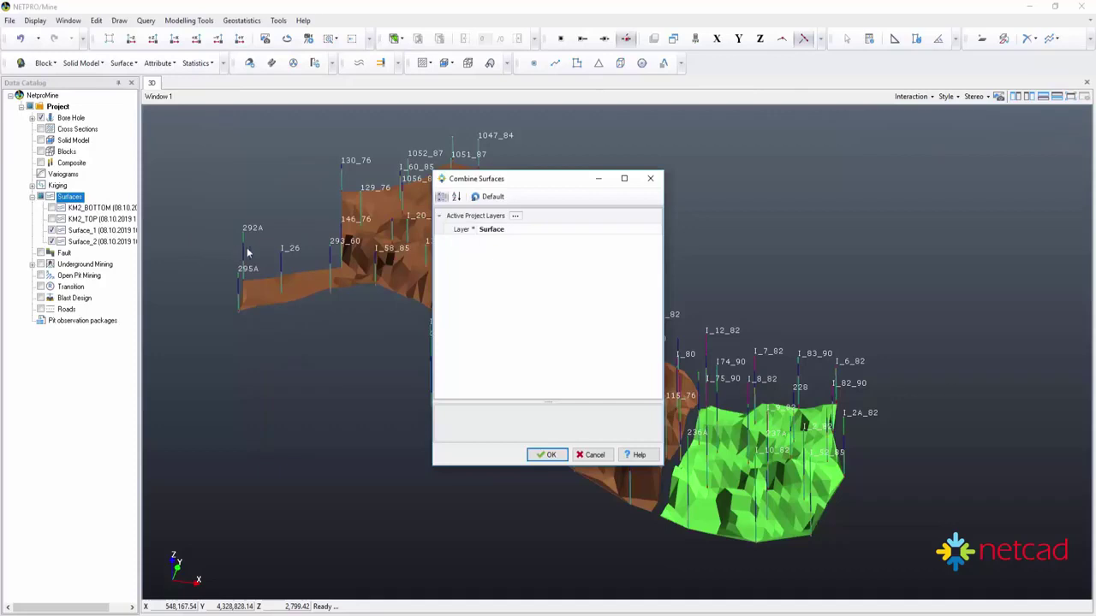
left_click(510, 232)
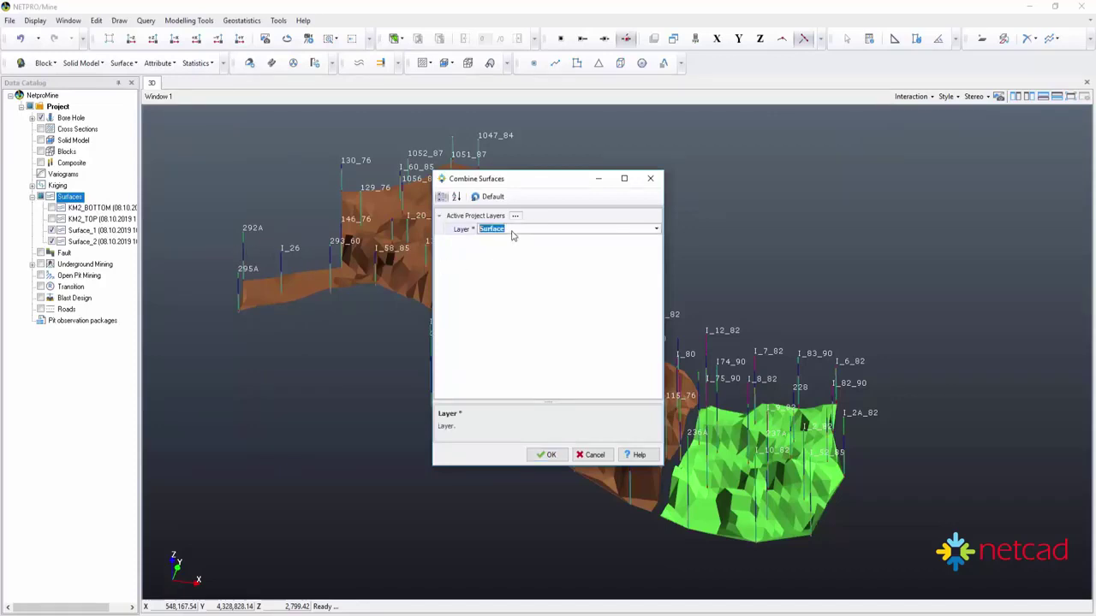
left_click(512, 230)
type("C")
type("ombine")
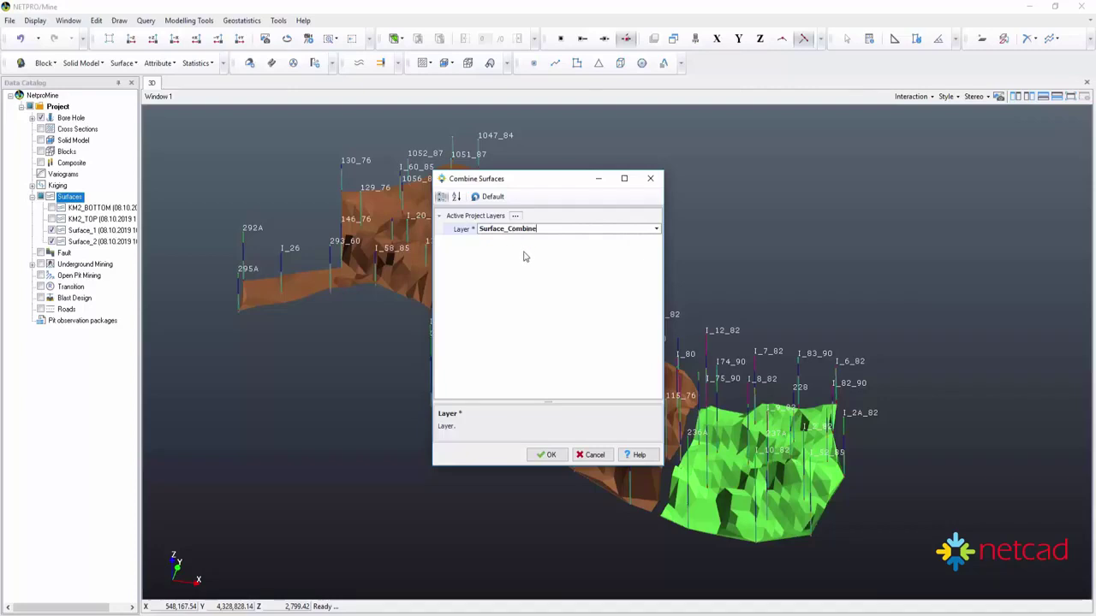
left_click(547, 456)
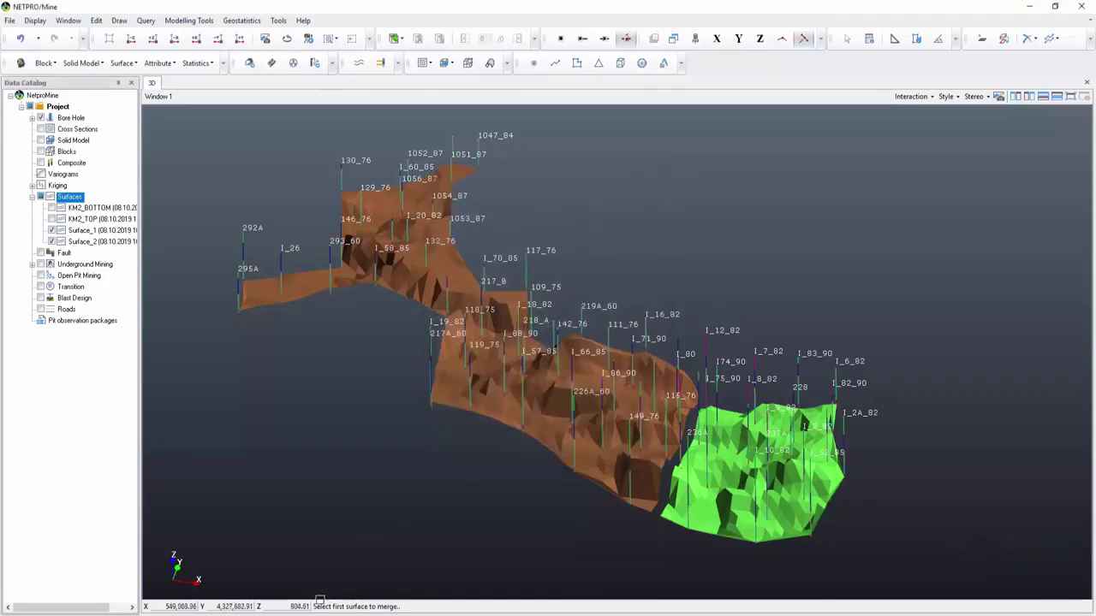
Step: Merge the brown Surface_1 with the green Surface_2, then hide both originals
left_click(551, 416)
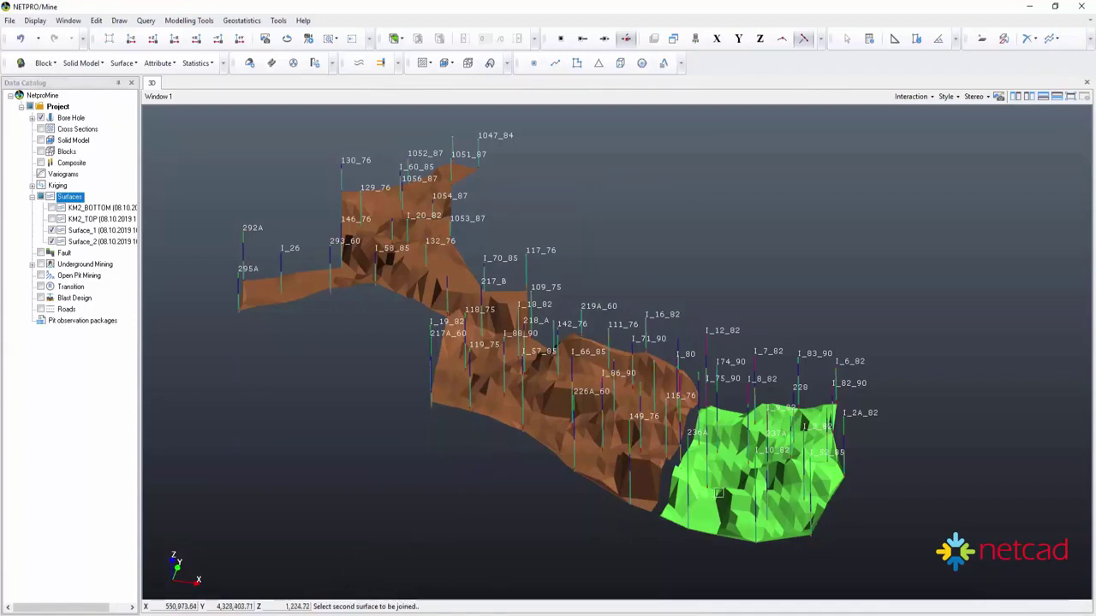
left_click(725, 492)
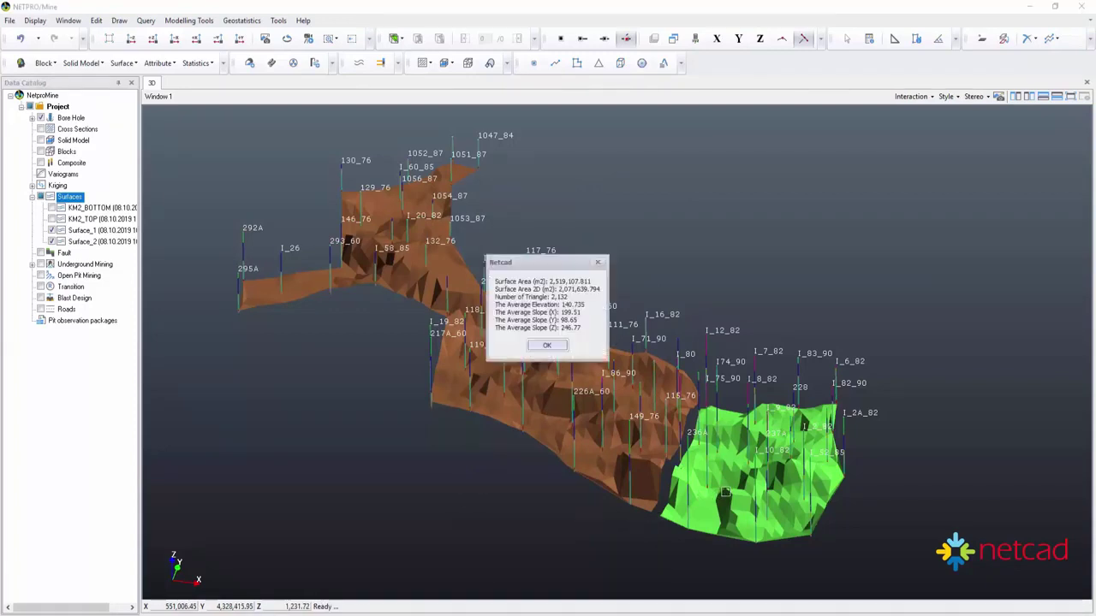
left_click(545, 345)
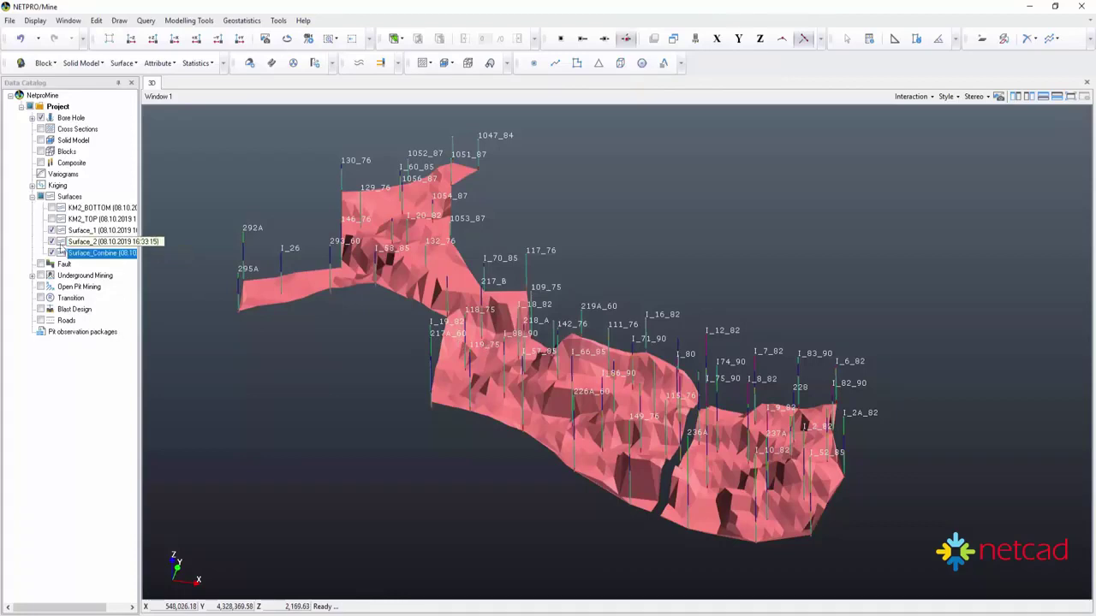
left_click(52, 231)
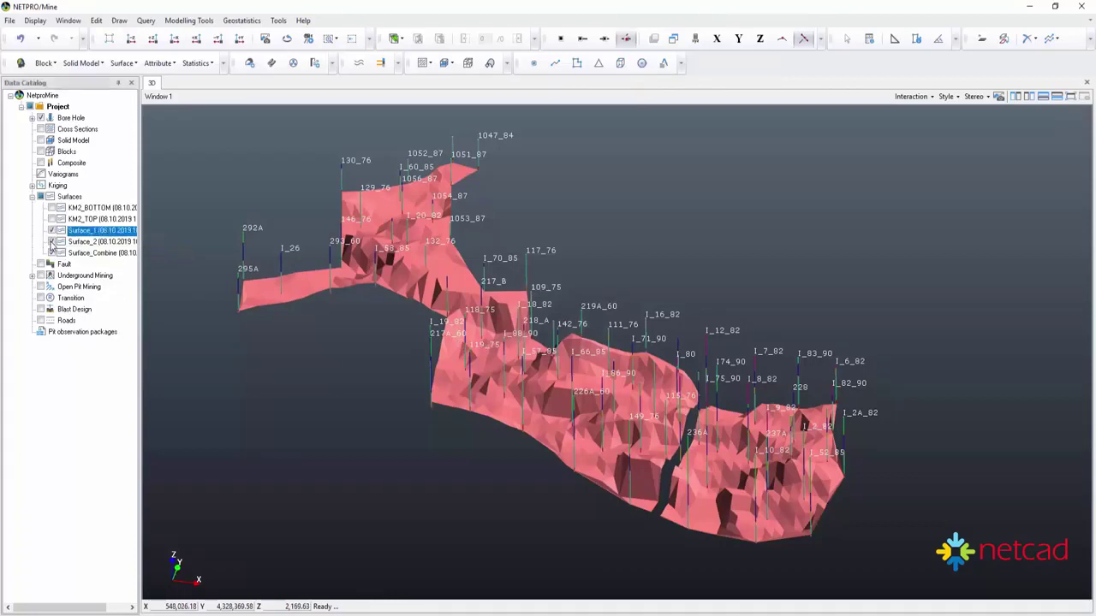
left_click(51, 243)
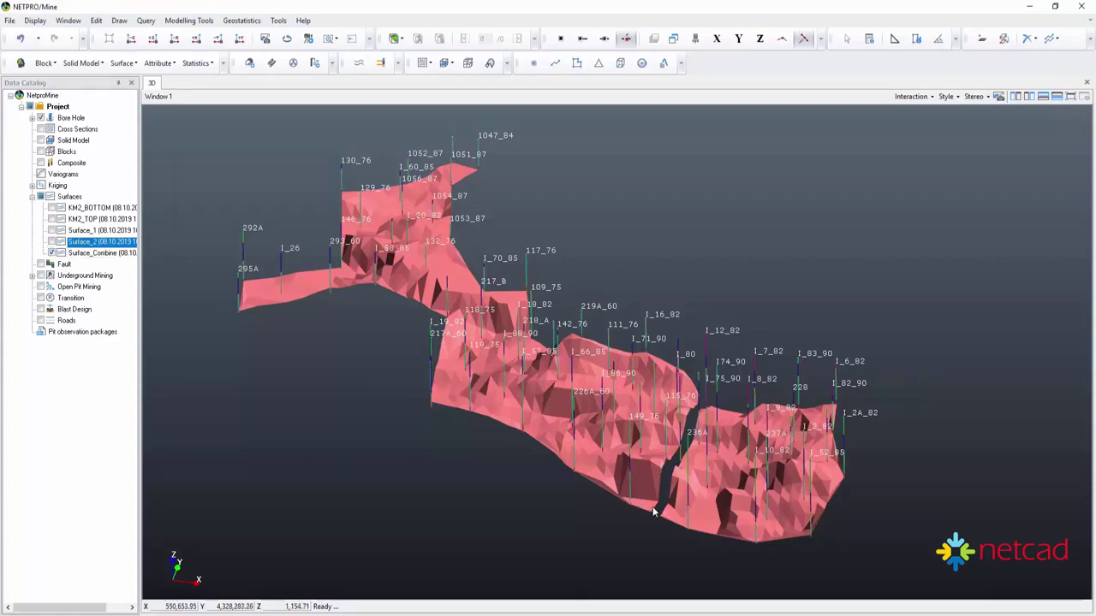
mouse_move(653, 511)
left_mouse_down()
mouse_move(724, 485)
mouse_move(717, 507)
left_mouse_up()
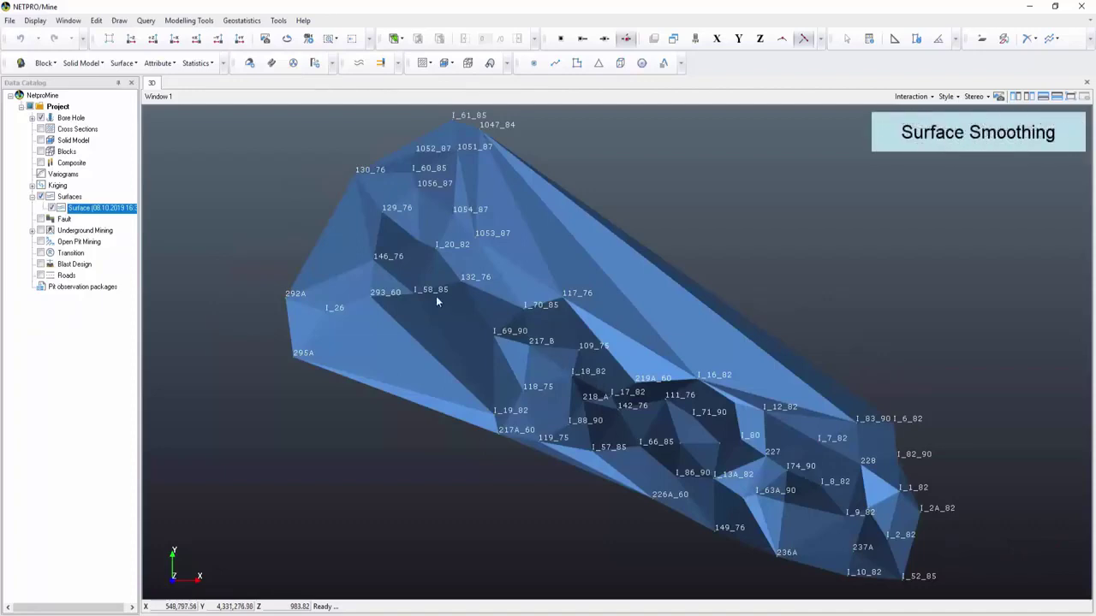
Step: Set up Surface Smoothing with largest triangle edge 600 and minimum point distance 10
left_click(122, 64)
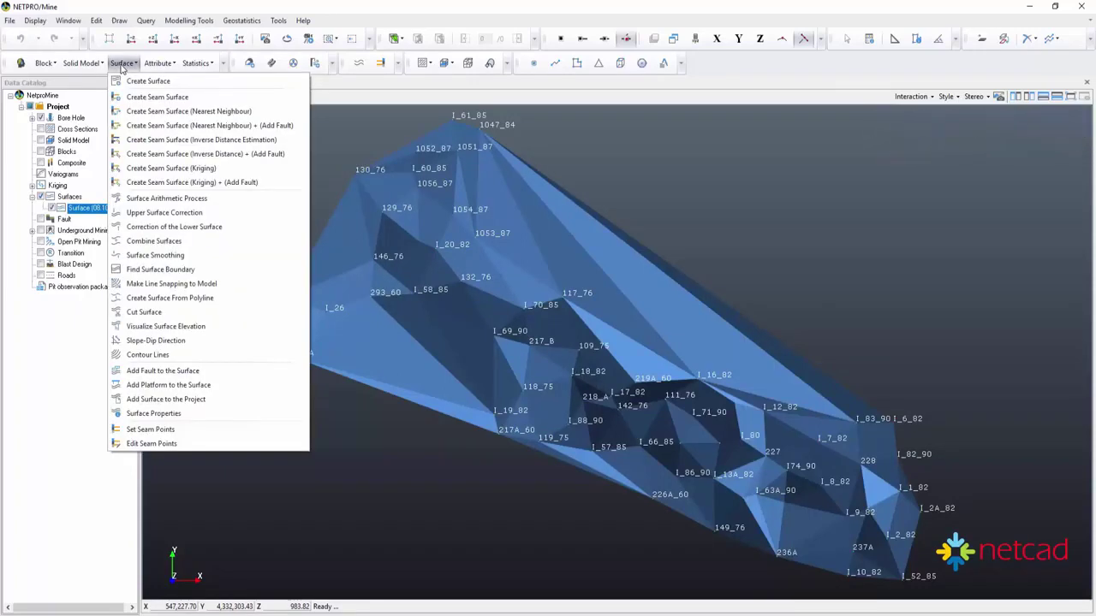
left_click(190, 258)
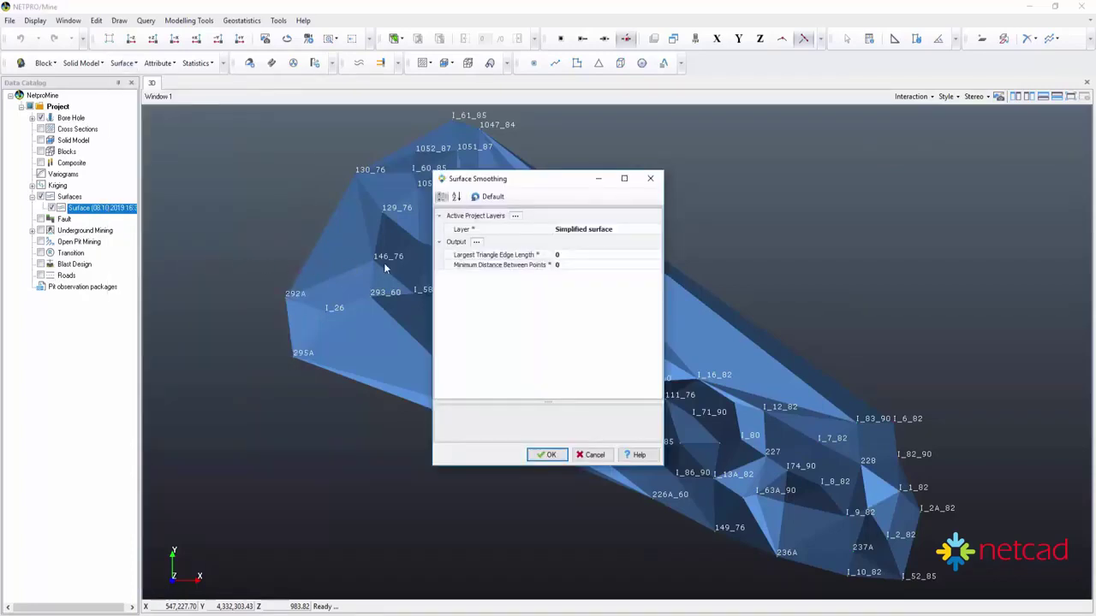
left_click(618, 232)
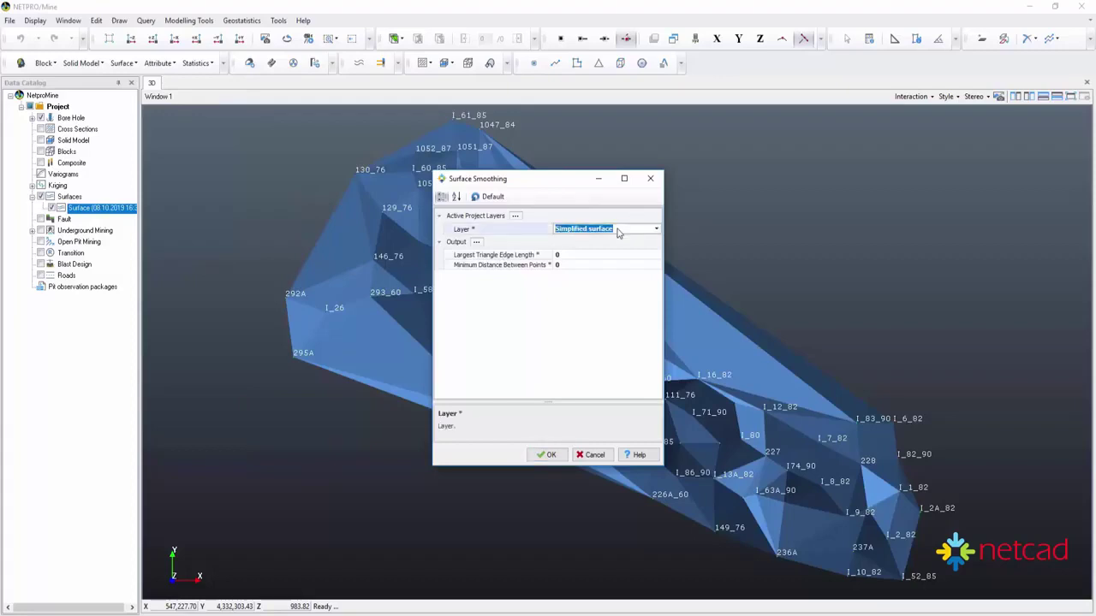
type("Surface_Smoothing")
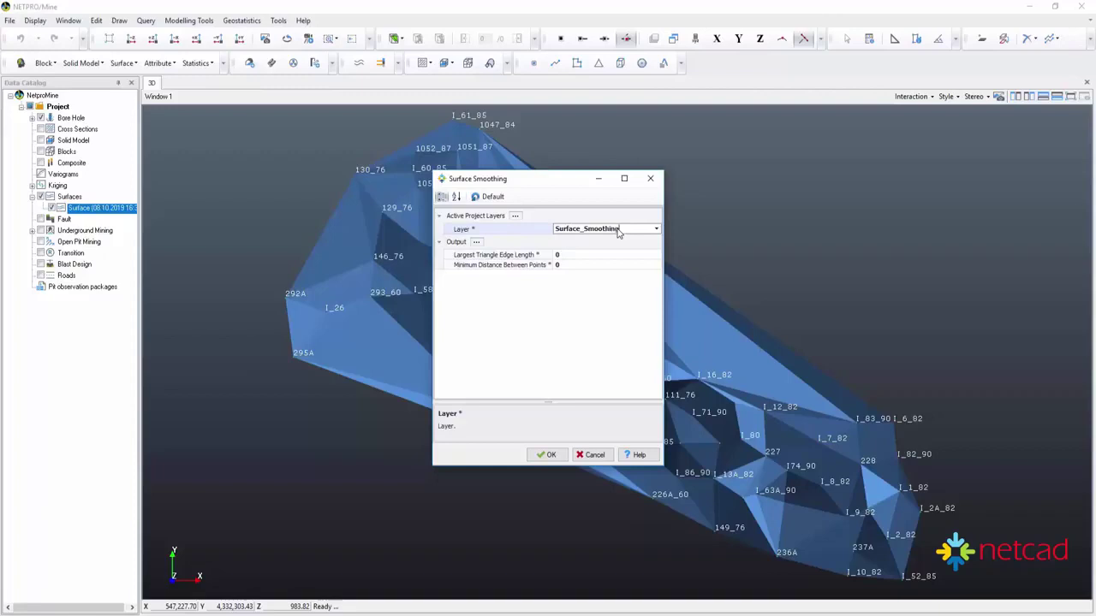
left_click(568, 256)
type("600")
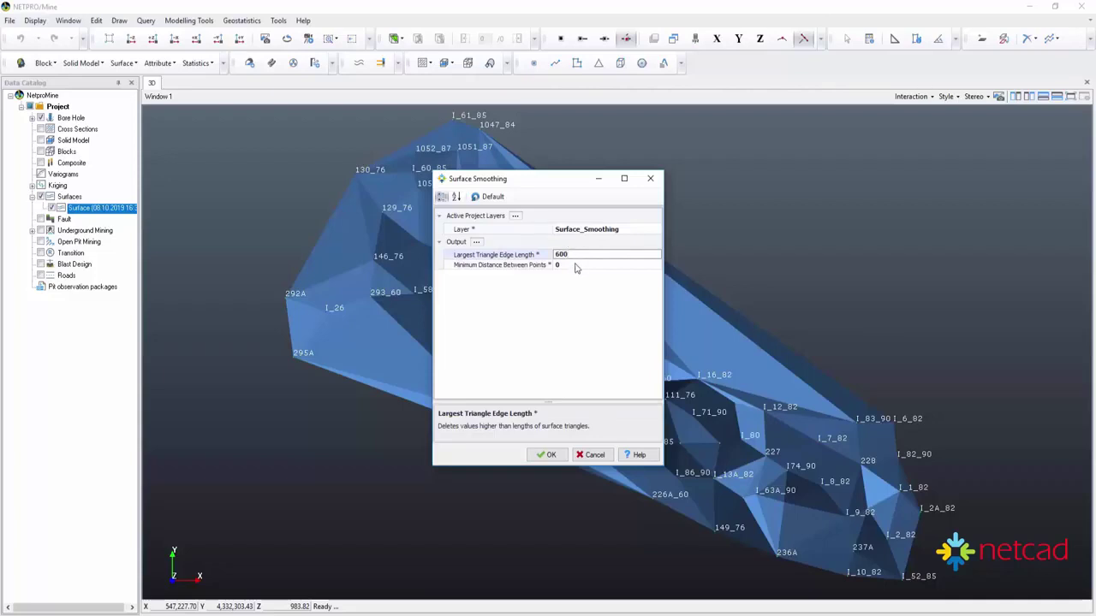
left_click(575, 265)
type("10")
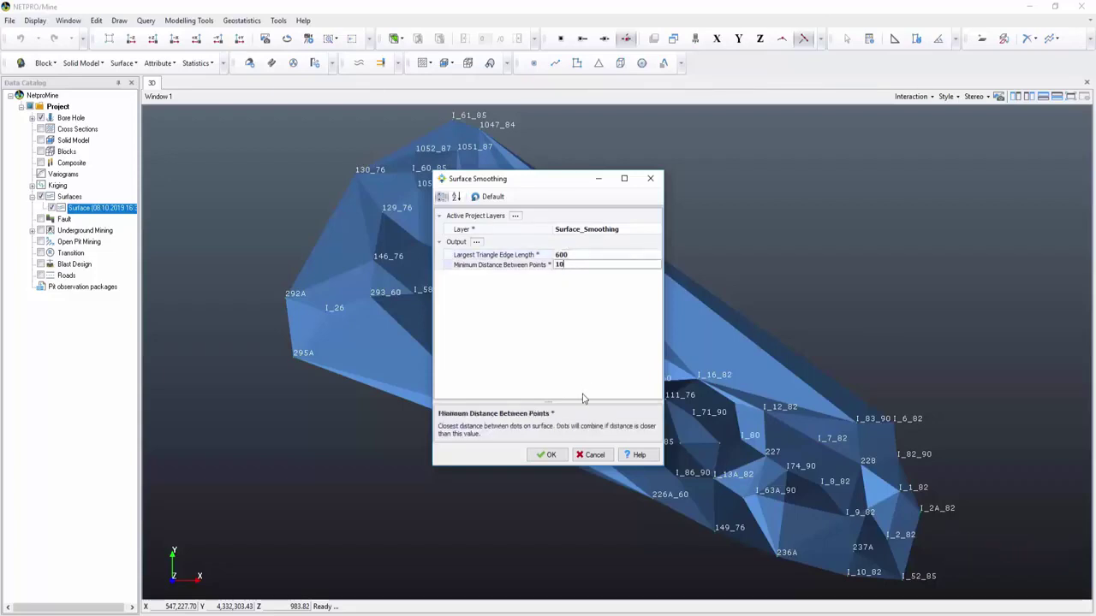
left_click(546, 454)
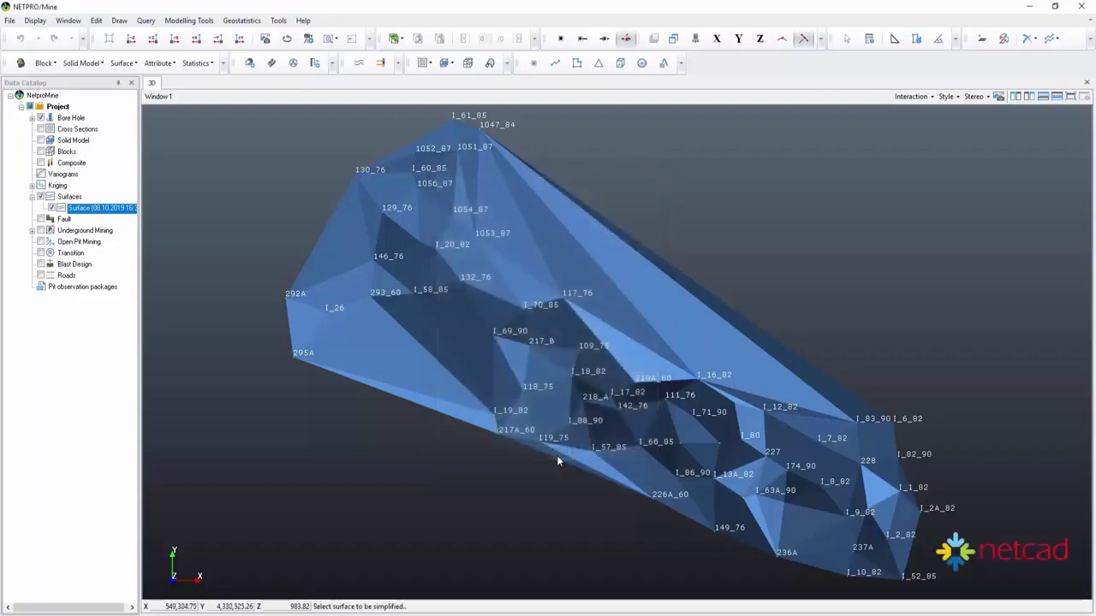
Step: Smooth the seam surface into Surface_Smoothing and hide the original Surface
left_click(476, 349)
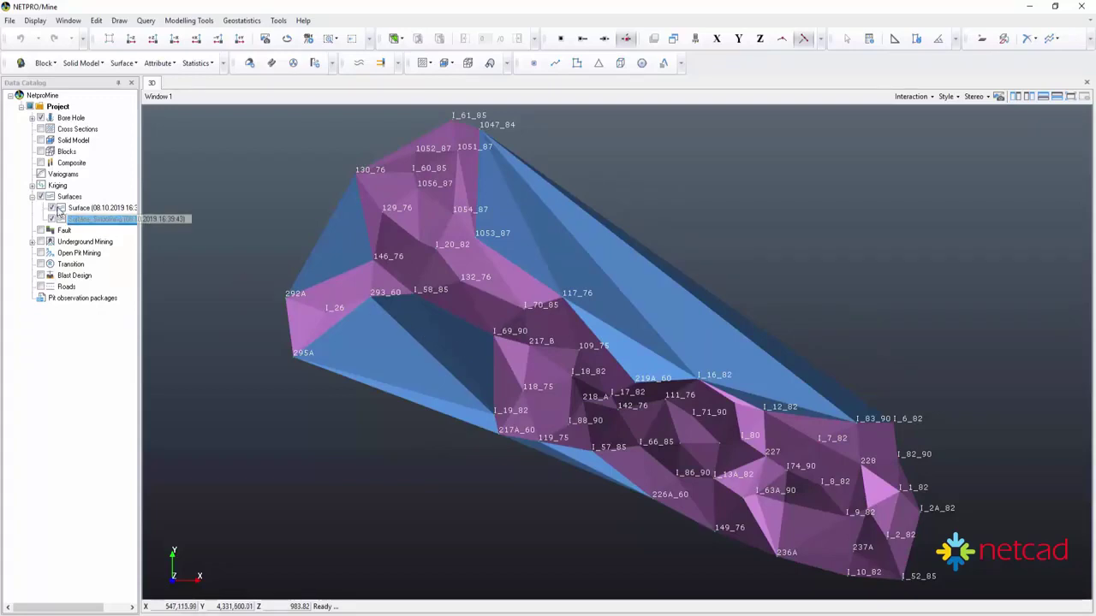
left_click(50, 209)
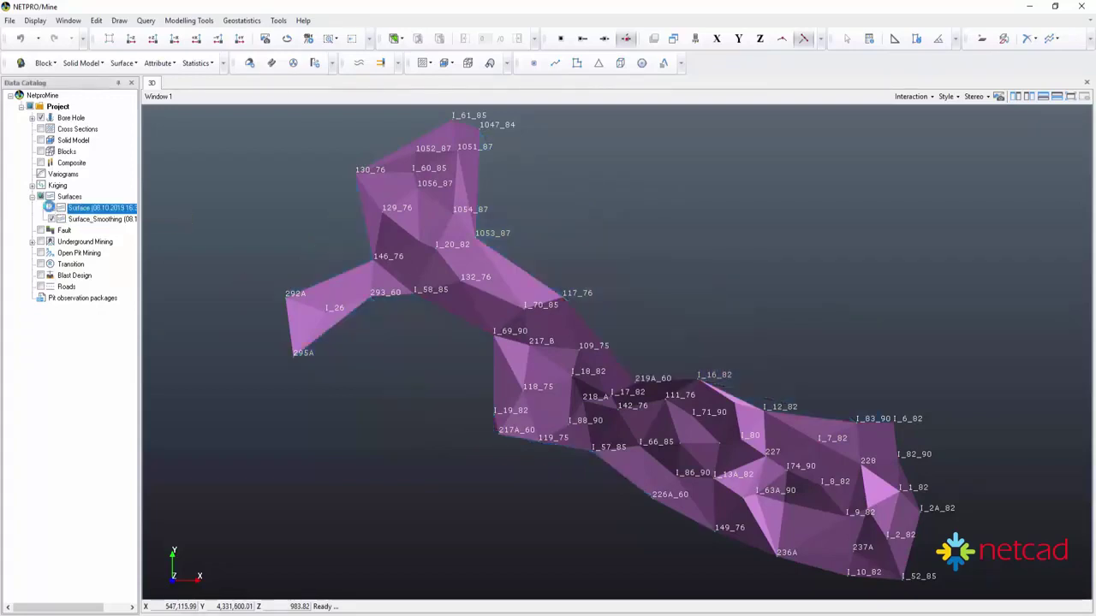
mouse_move(671, 482)
middle_mouse_down()
mouse_move(670, 452)
mouse_move(713, 308)
mouse_move(680, 314)
mouse_move(675, 346)
middle_mouse_up()
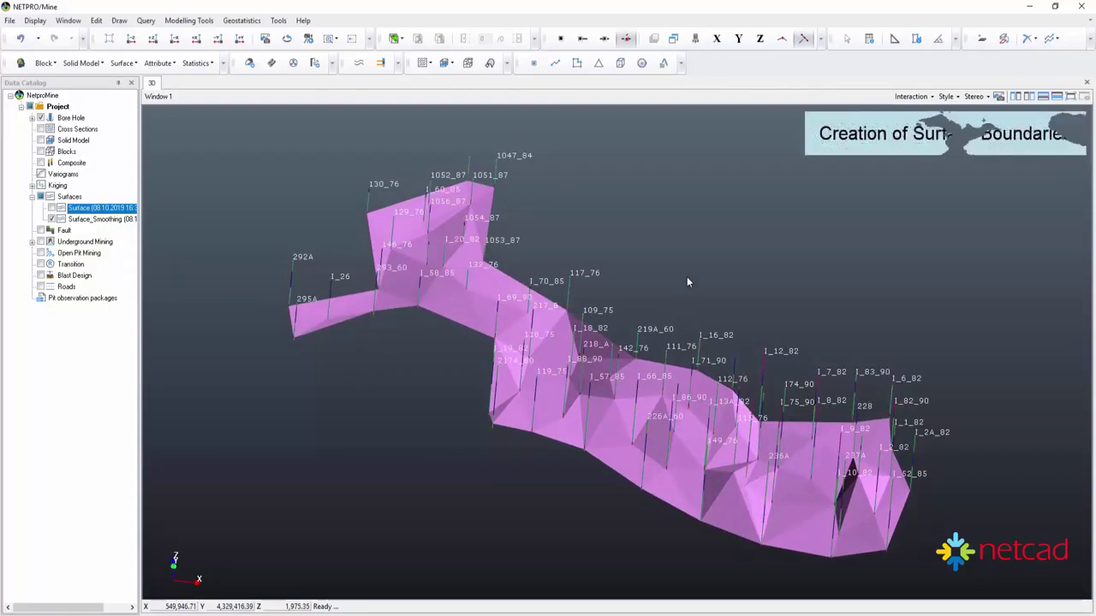
Step: Create a 'Surface Boundary' layer outlining the smoothed surface, then hide Surface_Smoothing
left_click(123, 63)
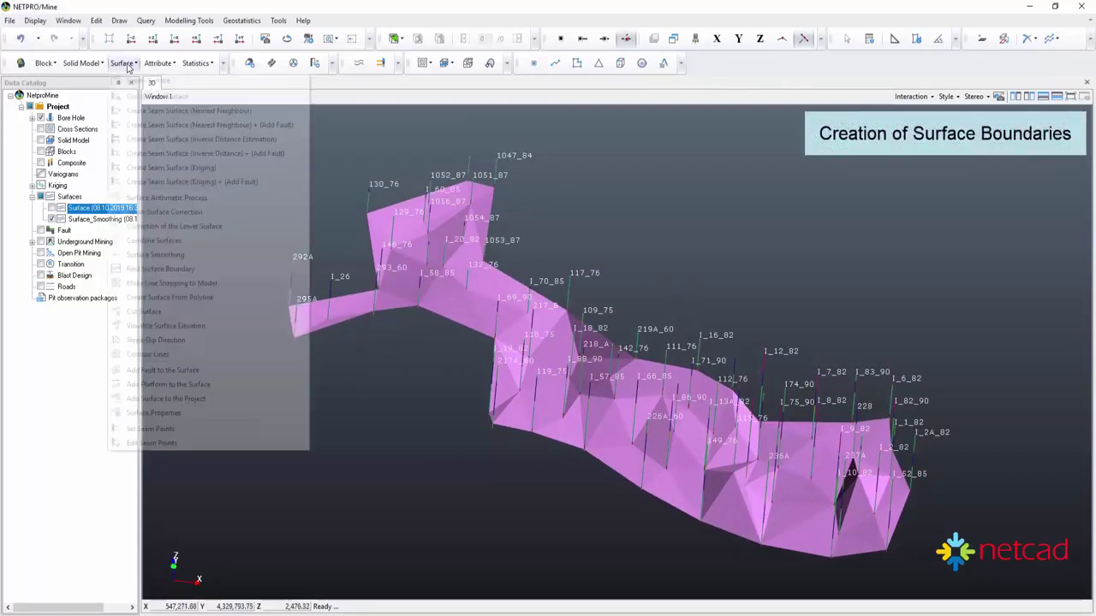
left_click(192, 271)
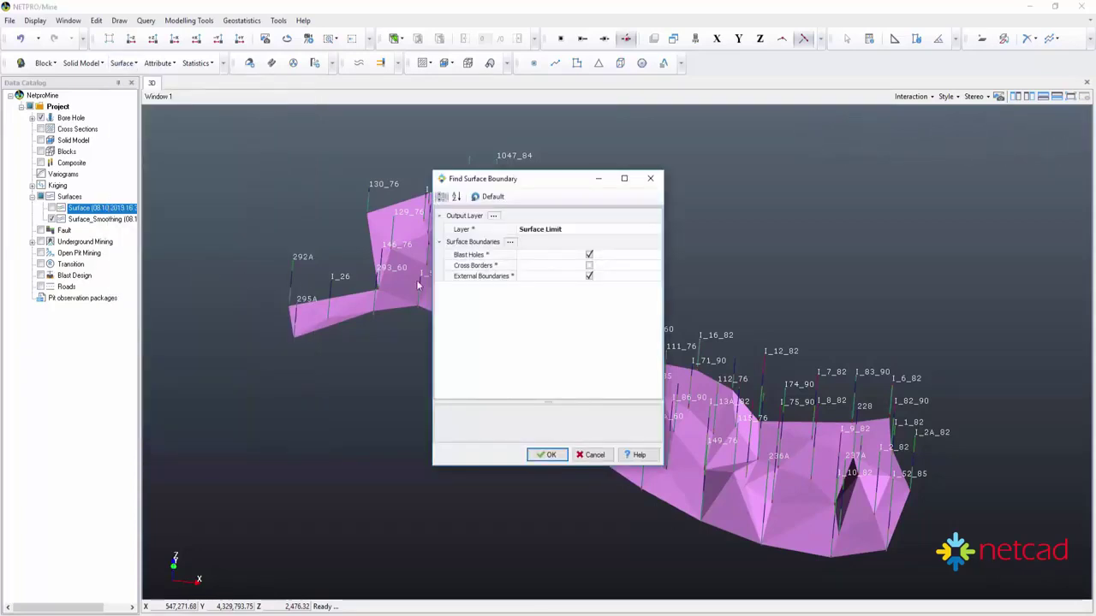
left_click(568, 230)
type("Su")
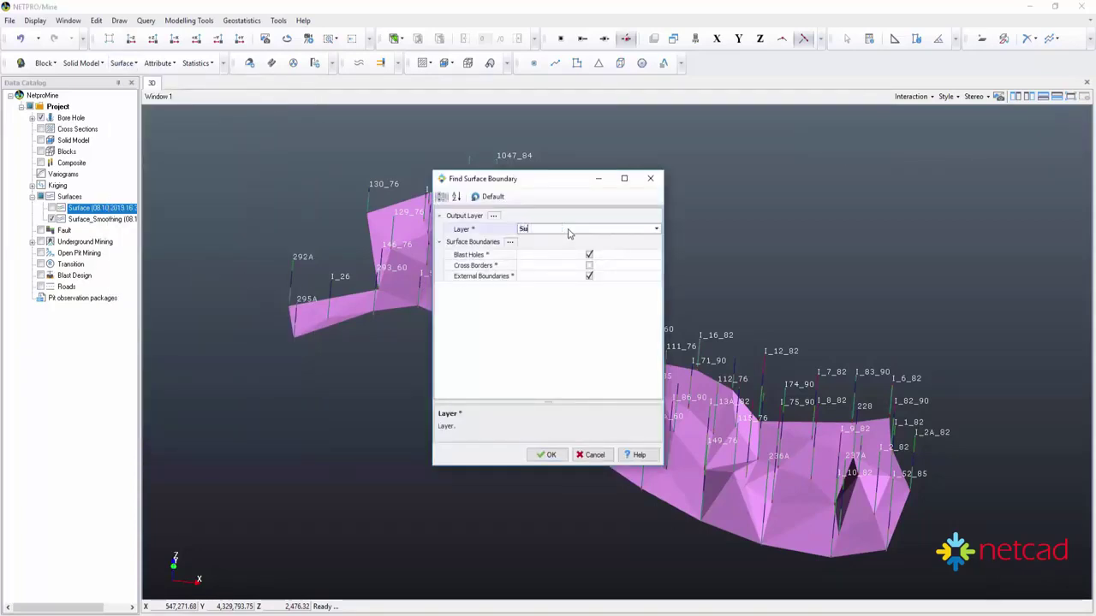
type("rface ")
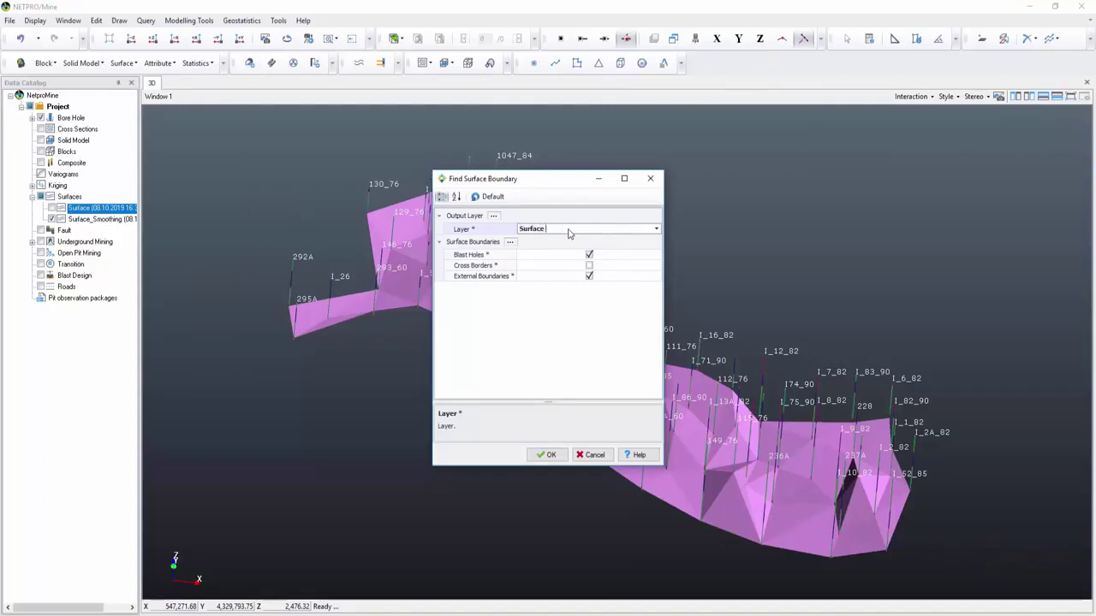
type("Boundary")
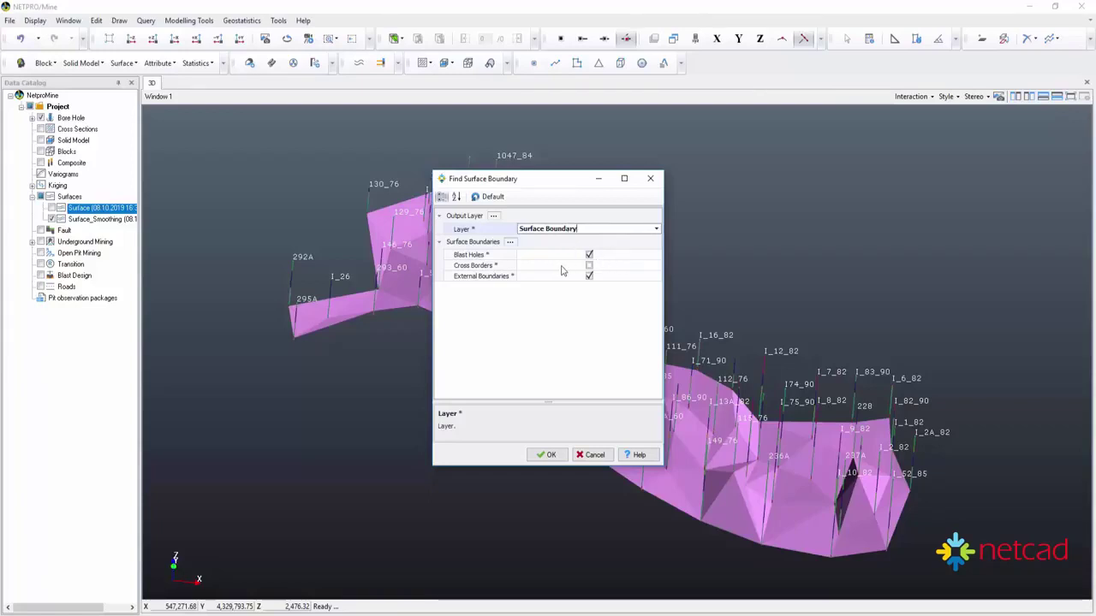
left_click(548, 455)
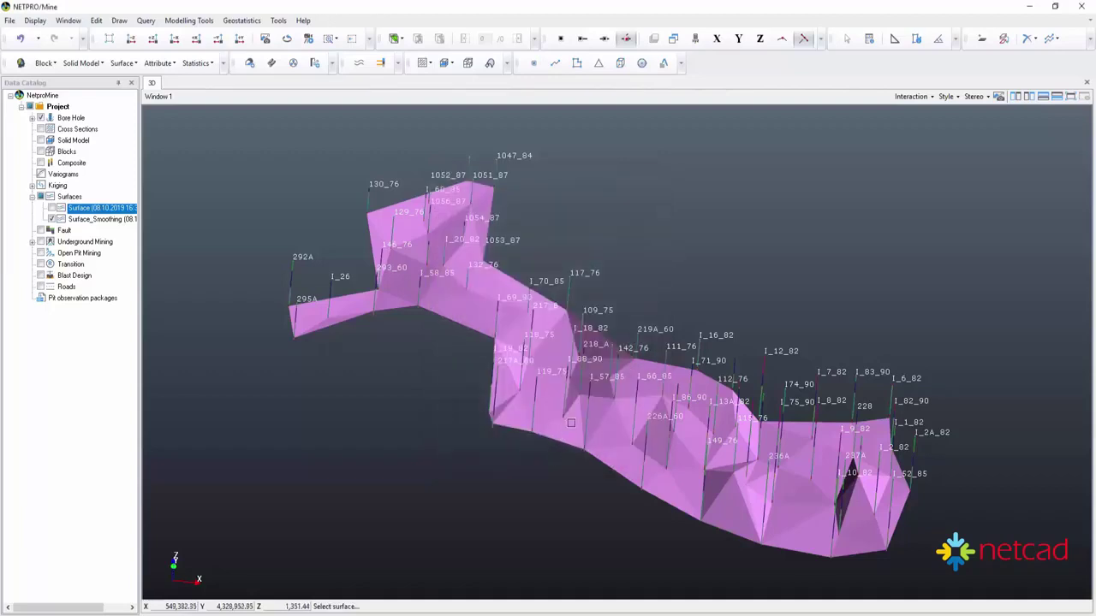
left_click(572, 428)
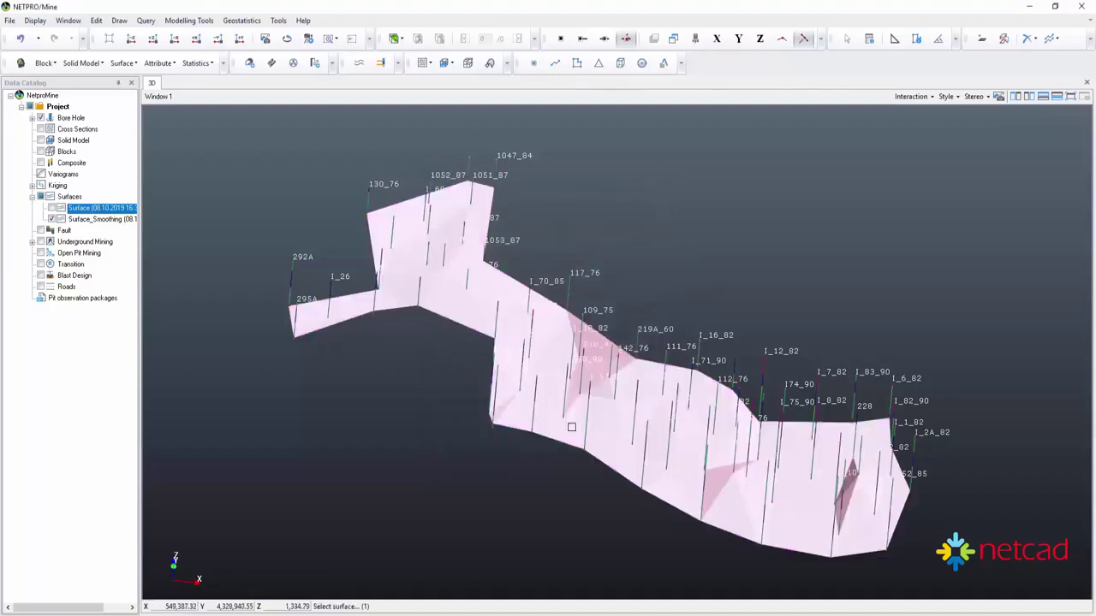
key("Return")
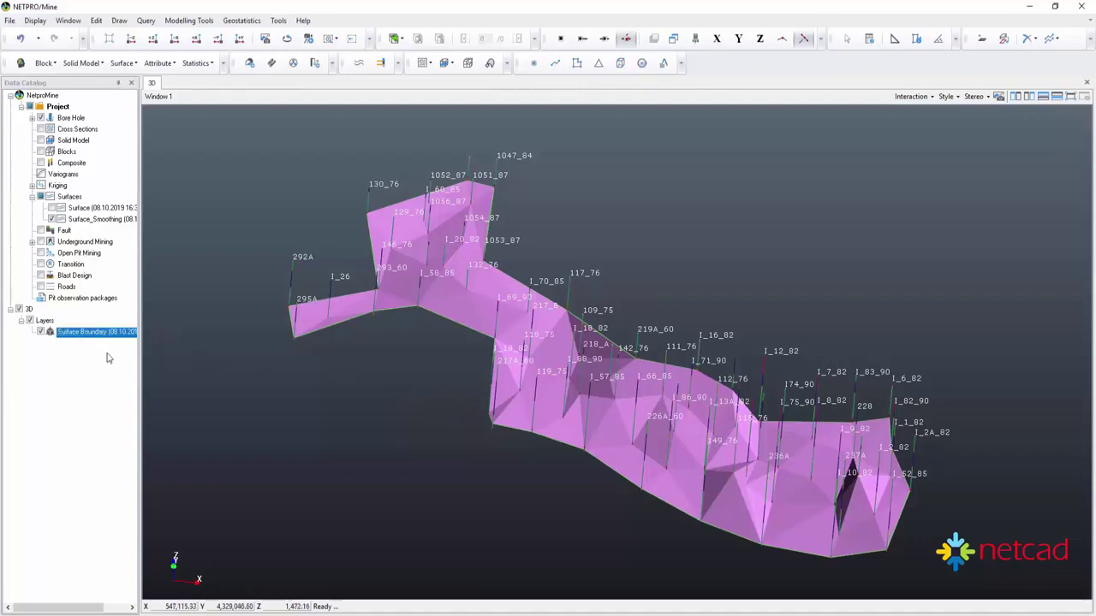
left_click(60, 221)
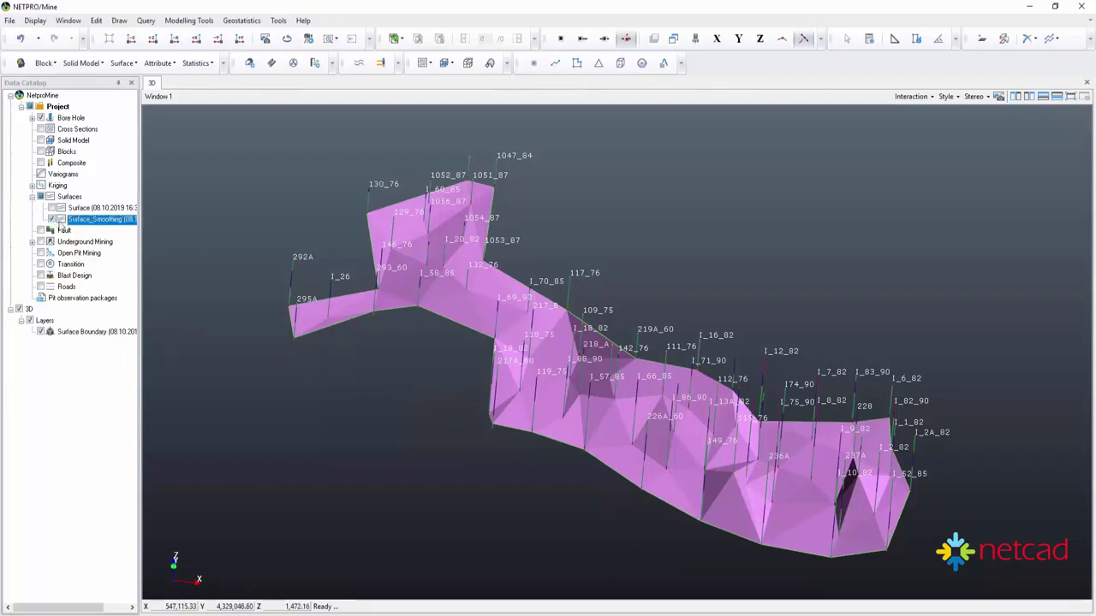
left_click(51, 219)
Step: Start a surface-from-polyline operation with the output layer named Surface_polyline
mouse_move(622, 470)
left_mouse_down()
mouse_move(615, 437)
mouse_move(631, 431)
mouse_move(719, 454)
mouse_move(694, 502)
left_mouse_up()
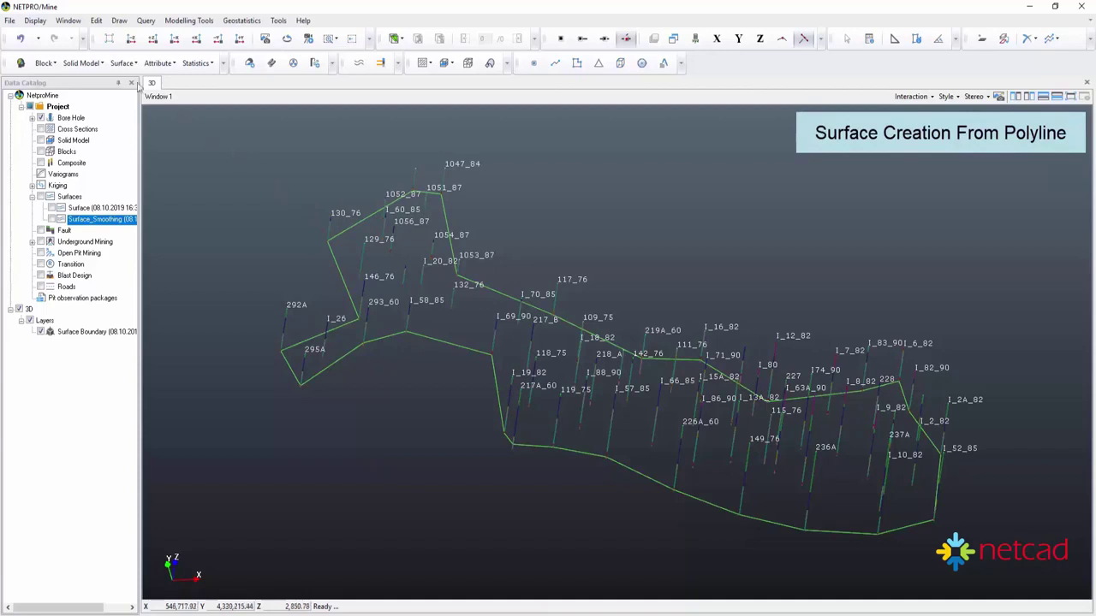
left_click(122, 64)
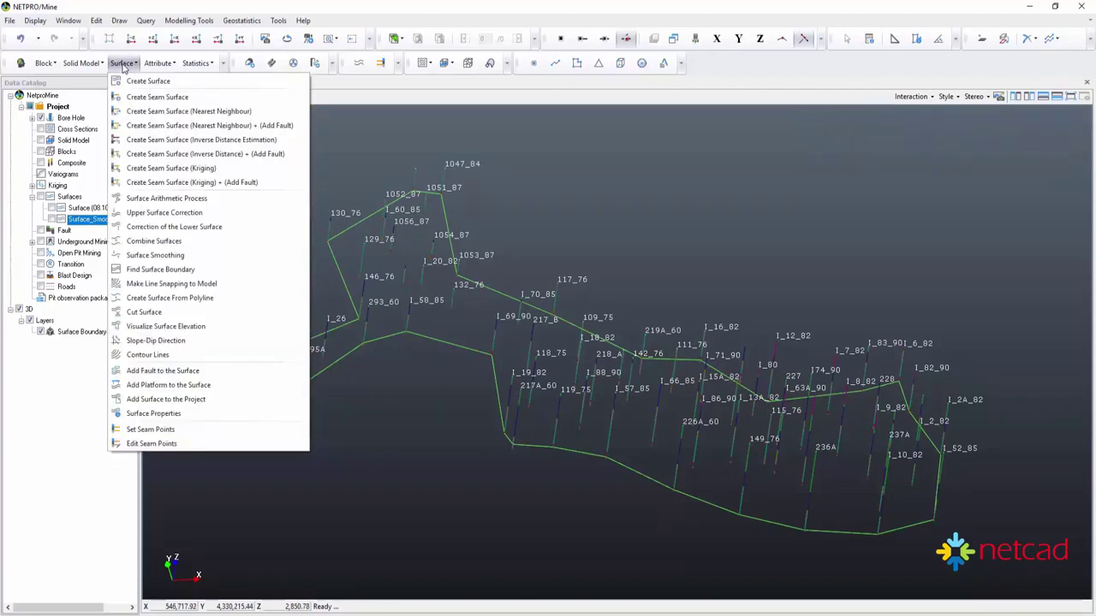
left_click(240, 300)
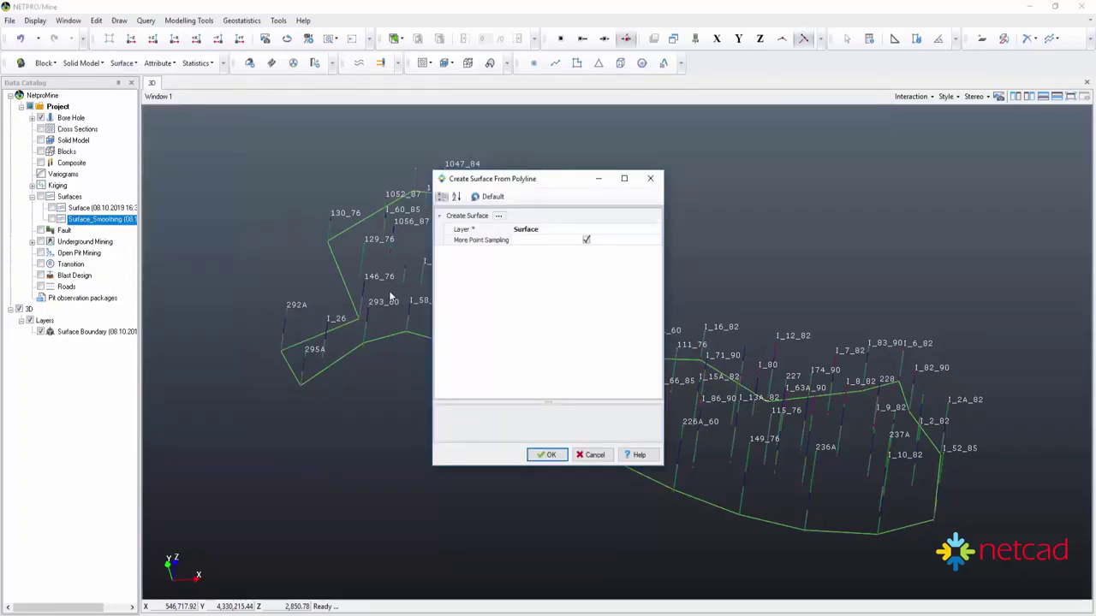
left_click(542, 231)
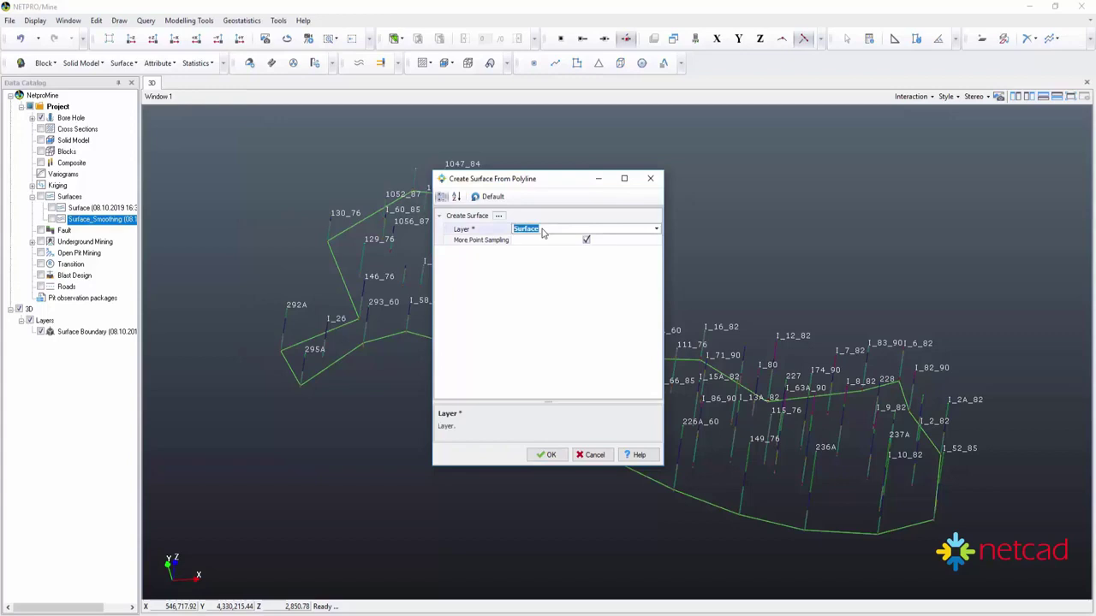
left_click(542, 229)
type("lyline")
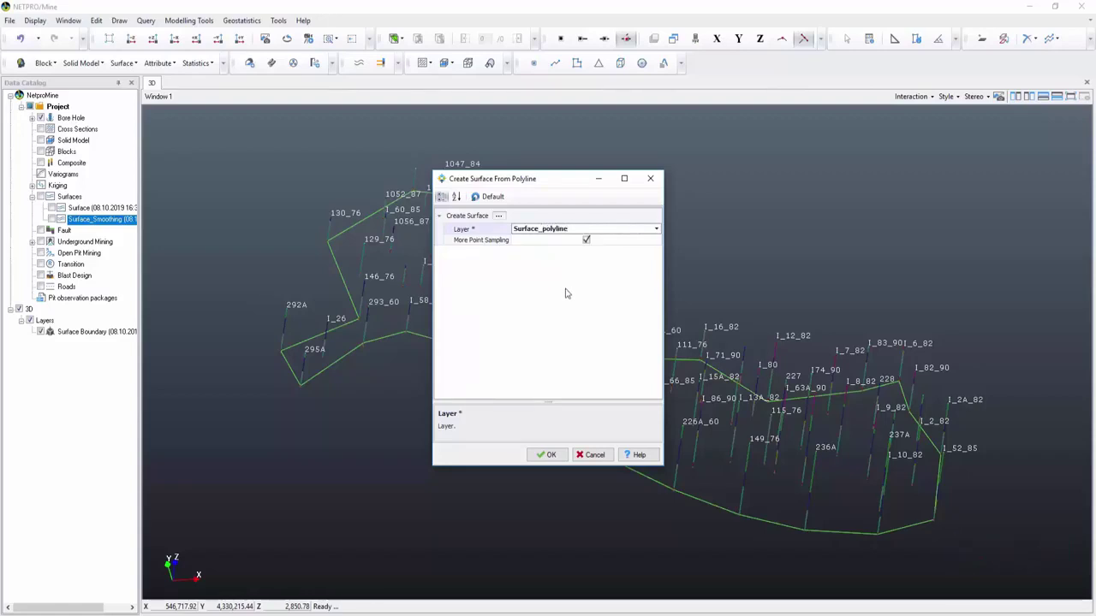
left_click(549, 454)
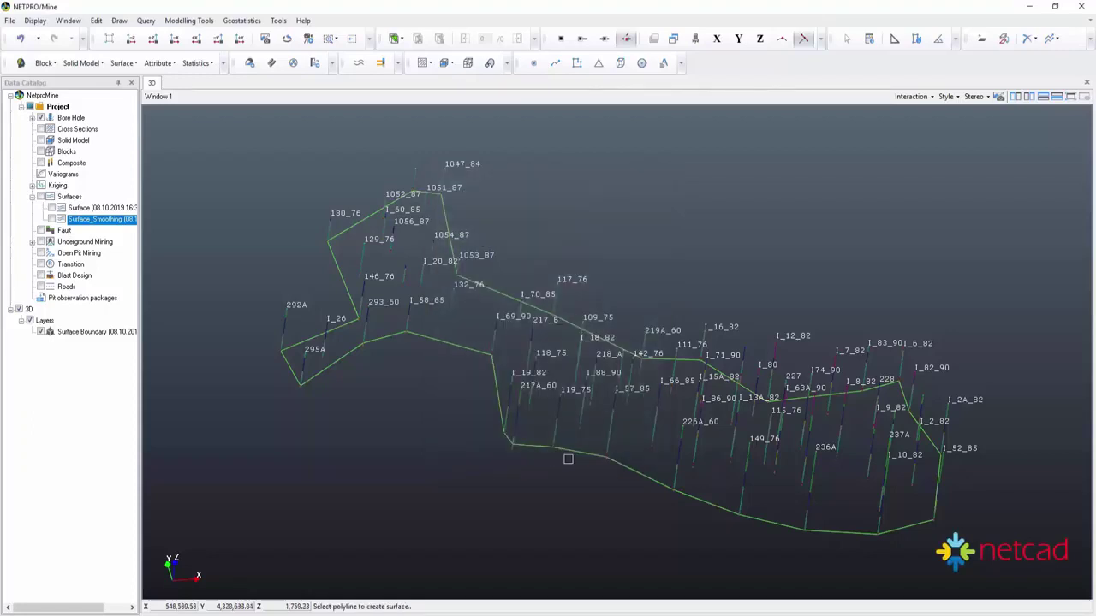
Step: Pick the boundary polyline to build Surface_polyline, then orbit around it and the drillholes
left_click(587, 455)
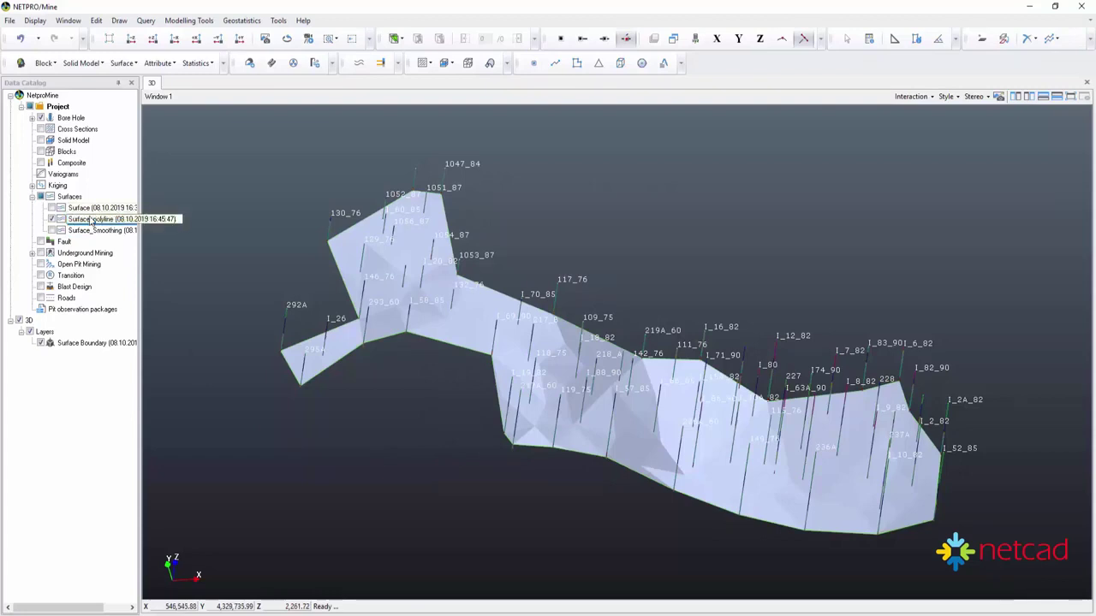
left_click(115, 223)
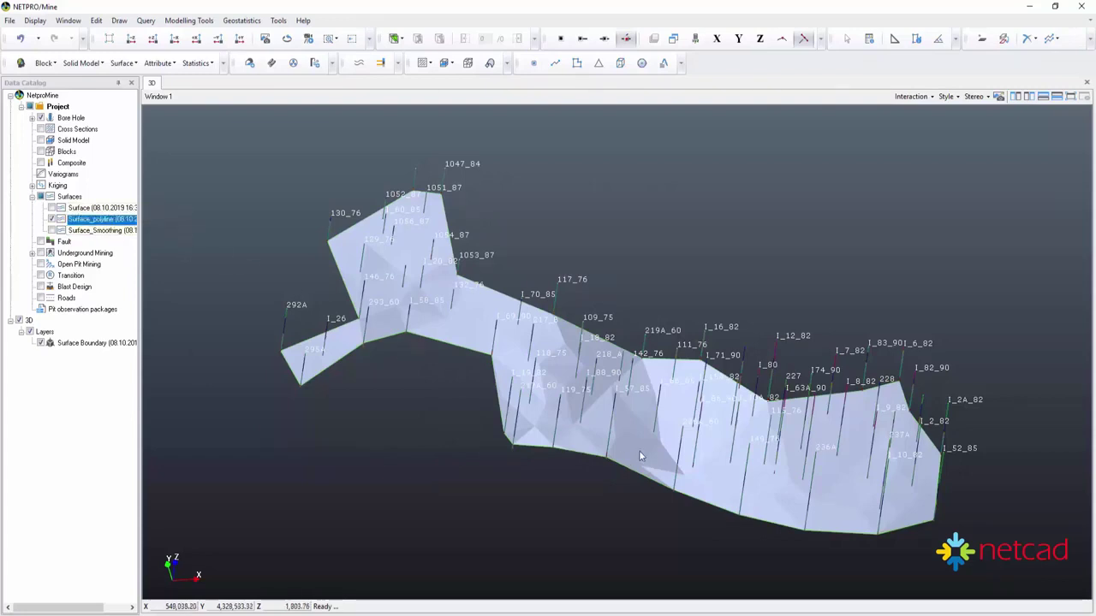
mouse_move(638, 450)
middle_mouse_down()
mouse_move(613, 388)
mouse_move(531, 384)
mouse_move(527, 407)
middle_mouse_up()
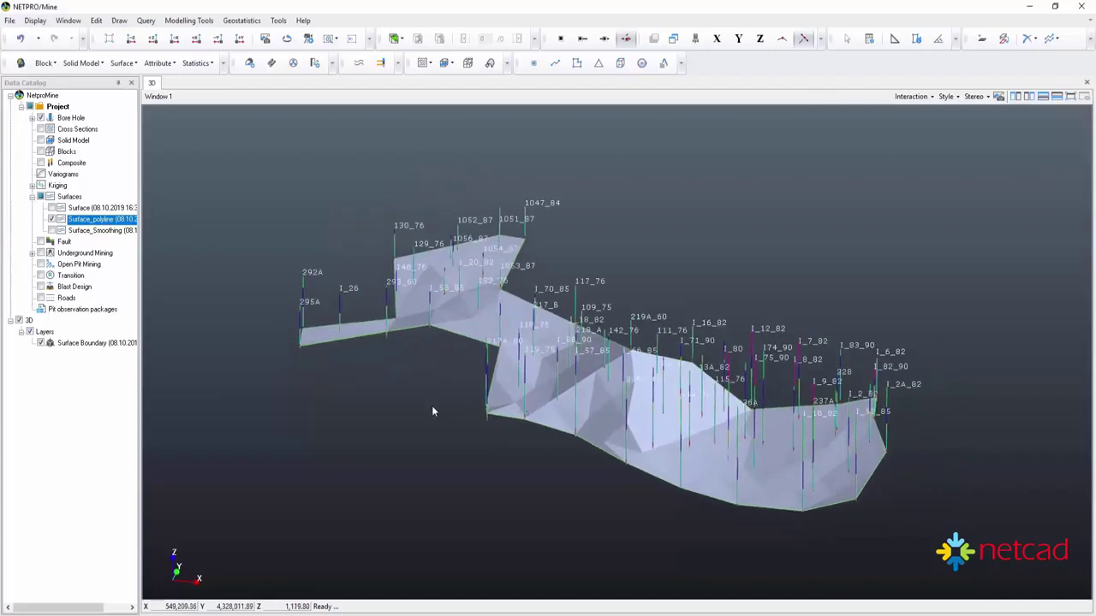
mouse_move(432, 407)
middle_mouse_down()
mouse_move(790, 460)
mouse_move(831, 411)
mouse_move(998, 420)
mouse_move(1016, 440)
mouse_move(835, 408)
mouse_move(567, 403)
mouse_move(349, 448)
mouse_move(831, 374)
mouse_move(667, 349)
mouse_move(363, 362)
mouse_move(854, 379)
middle_mouse_up()
mouse_move(937, 296)
middle_mouse_down()
mouse_move(509, 296)
mouse_move(282, 331)
mouse_move(368, 502)
mouse_move(337, 435)
mouse_move(857, 435)
mouse_move(875, 471)
mouse_move(917, 453)
mouse_move(948, 419)
middle_mouse_up()
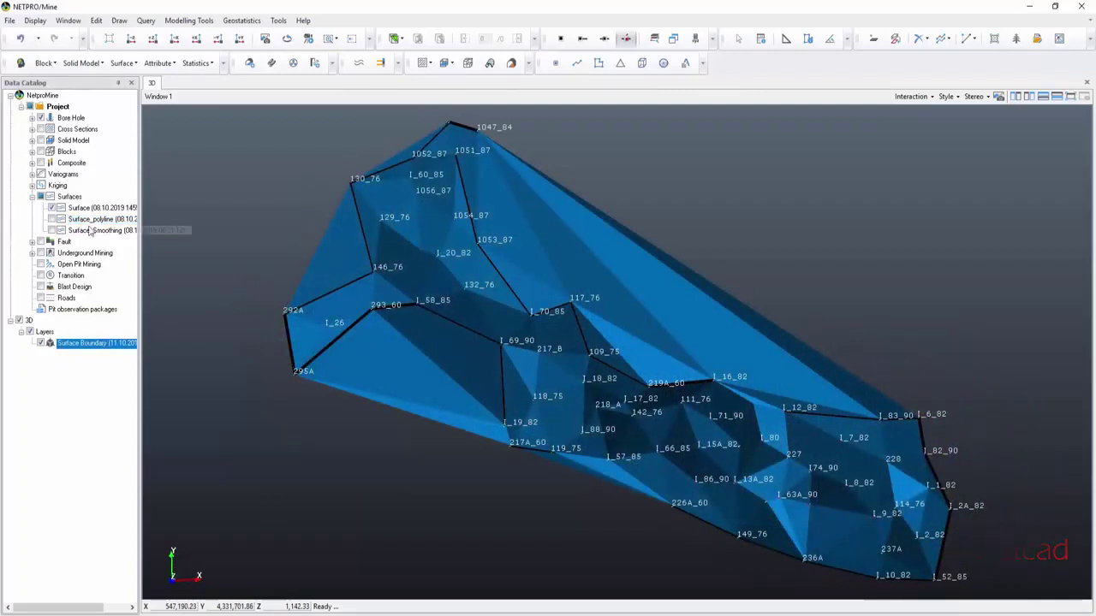
Step: Toggle the original Surface layer off and back on
left_click(101, 208)
left_click(51, 208)
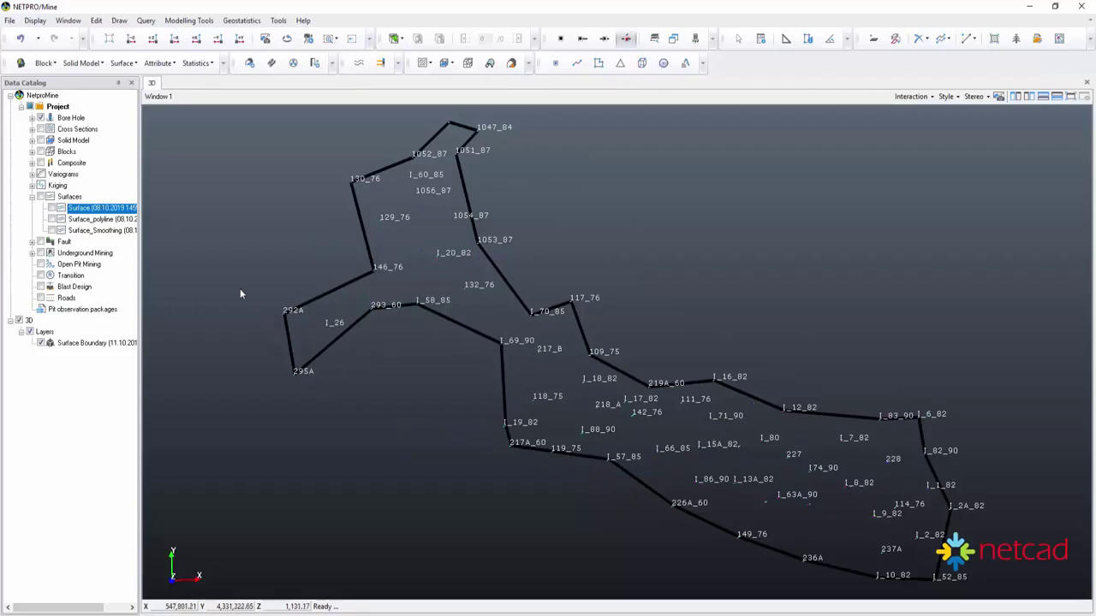
left_click(61, 208)
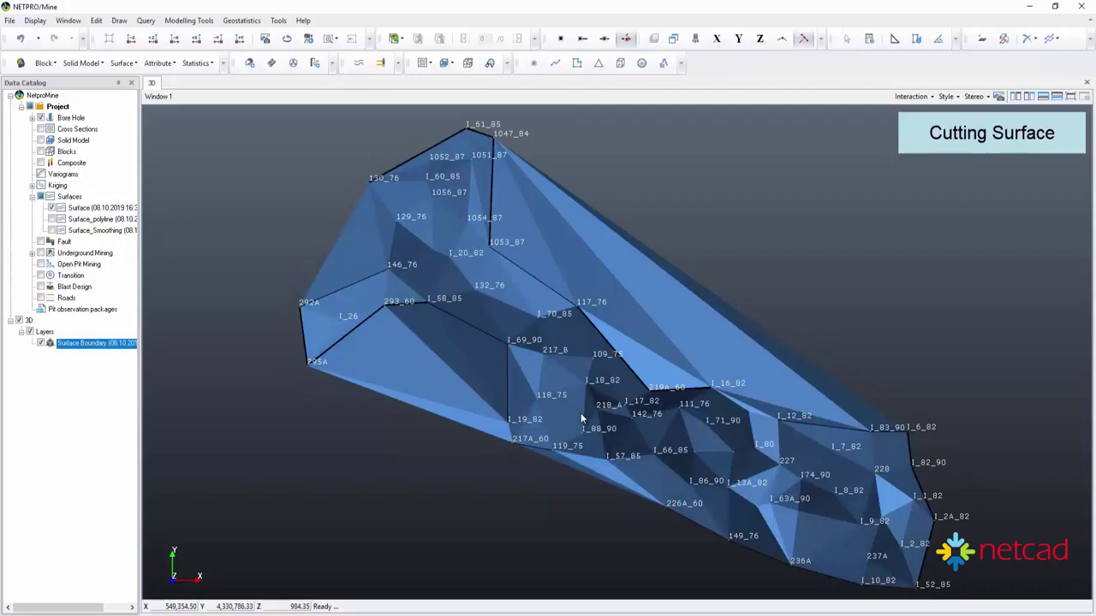
Step: Cut the surface to the boundary into a Surface_Cut layer and hide the original surface
left_click(131, 63)
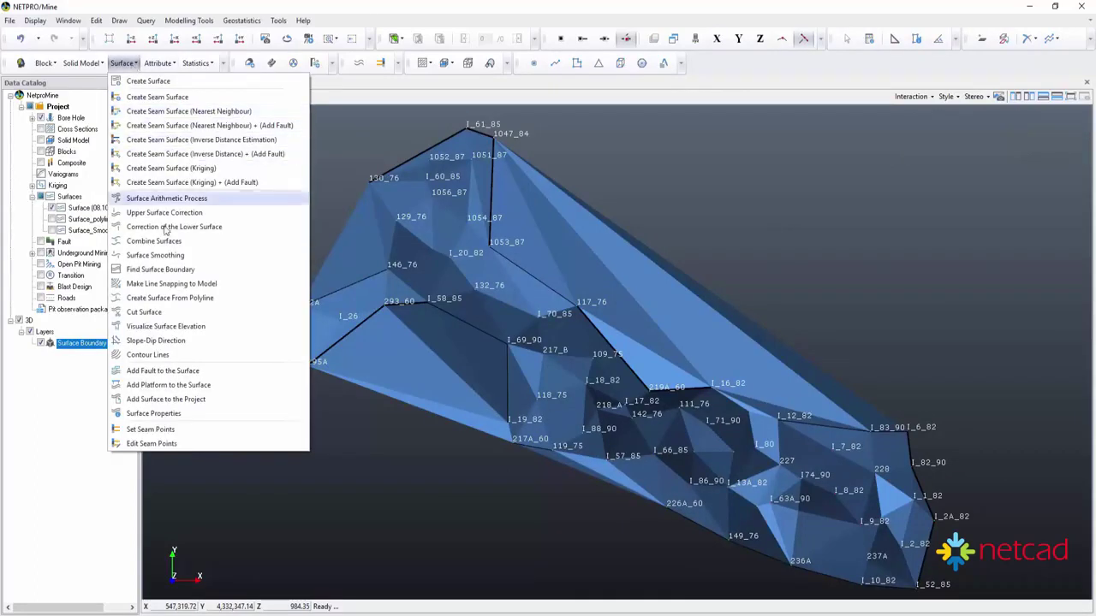
left_click(144, 312)
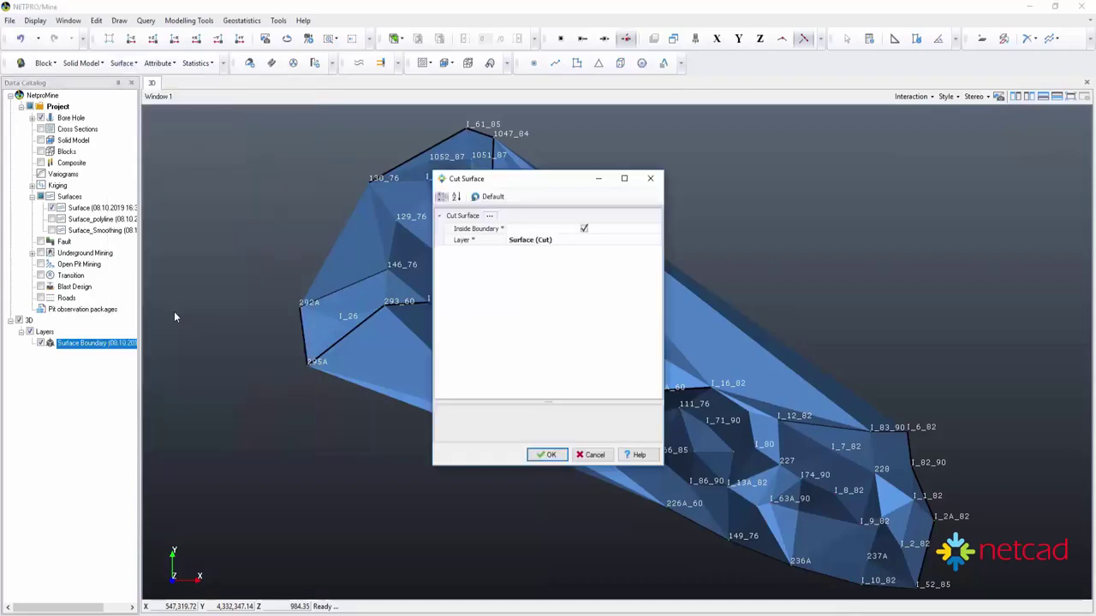
left_click(575, 241)
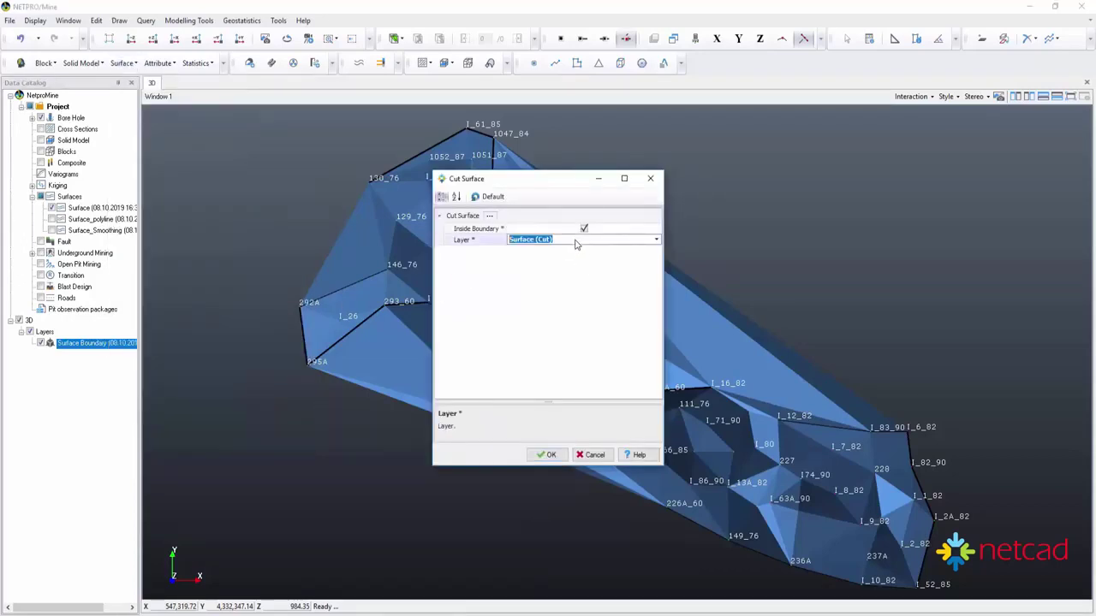
type("Surface_Cut")
left_click(541, 456)
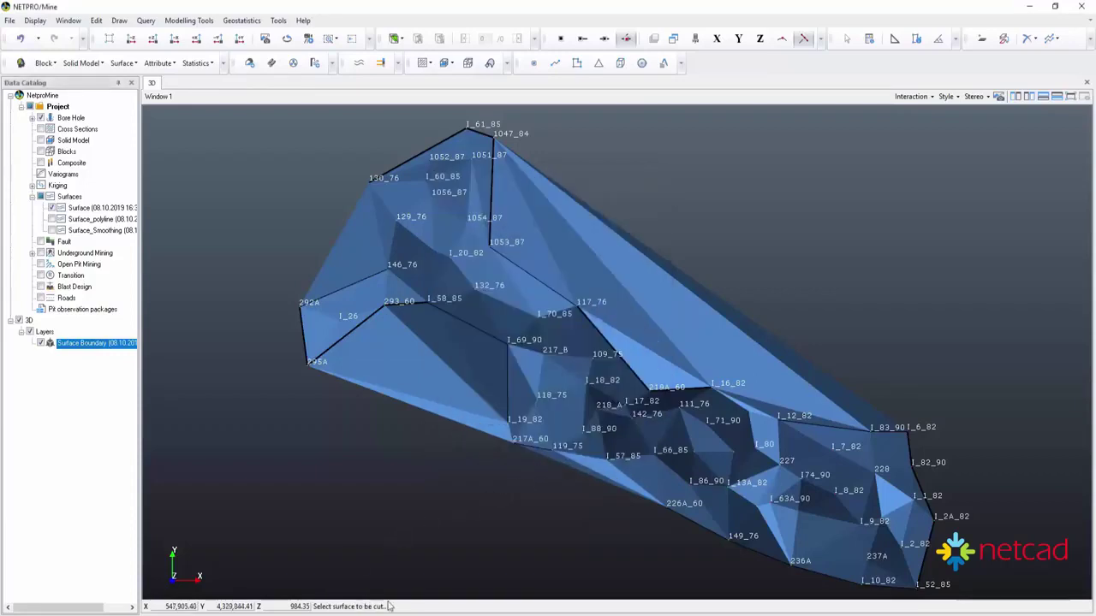
left_click(607, 278)
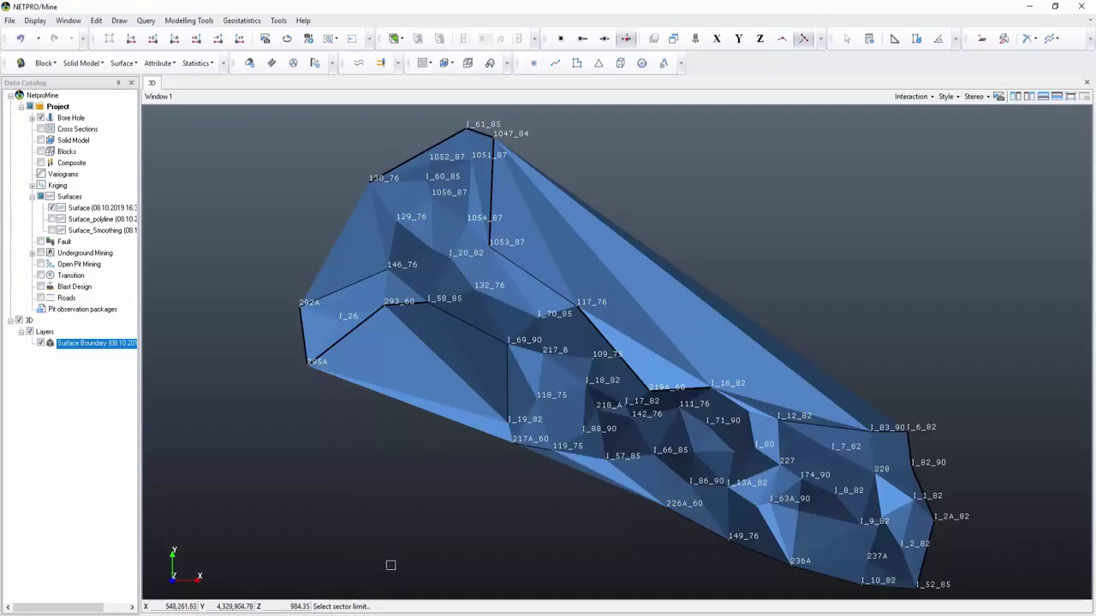
left_click(481, 330)
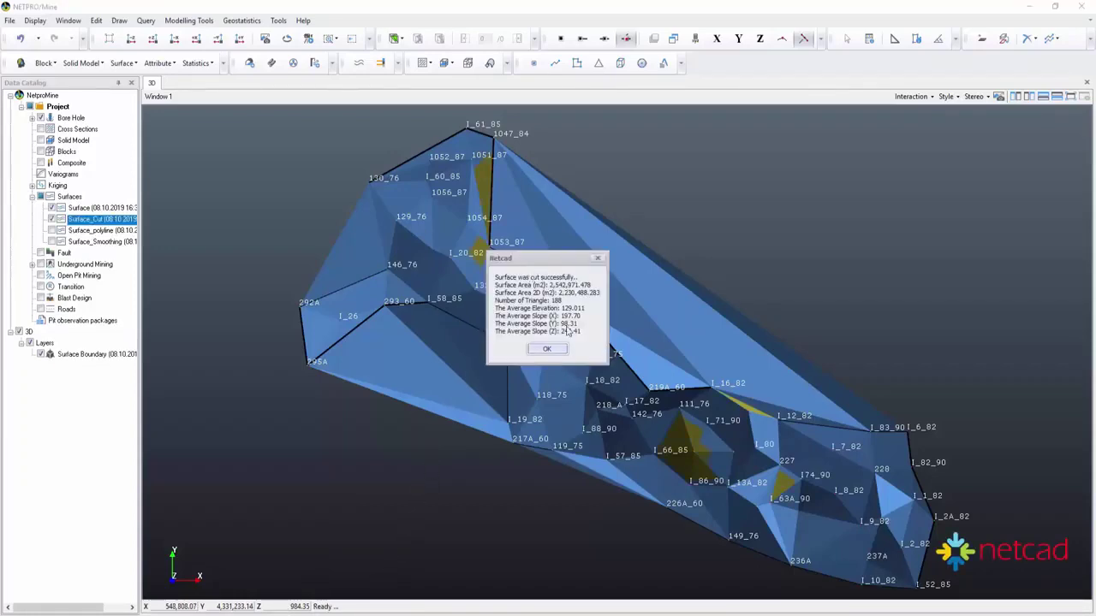
left_click(549, 351)
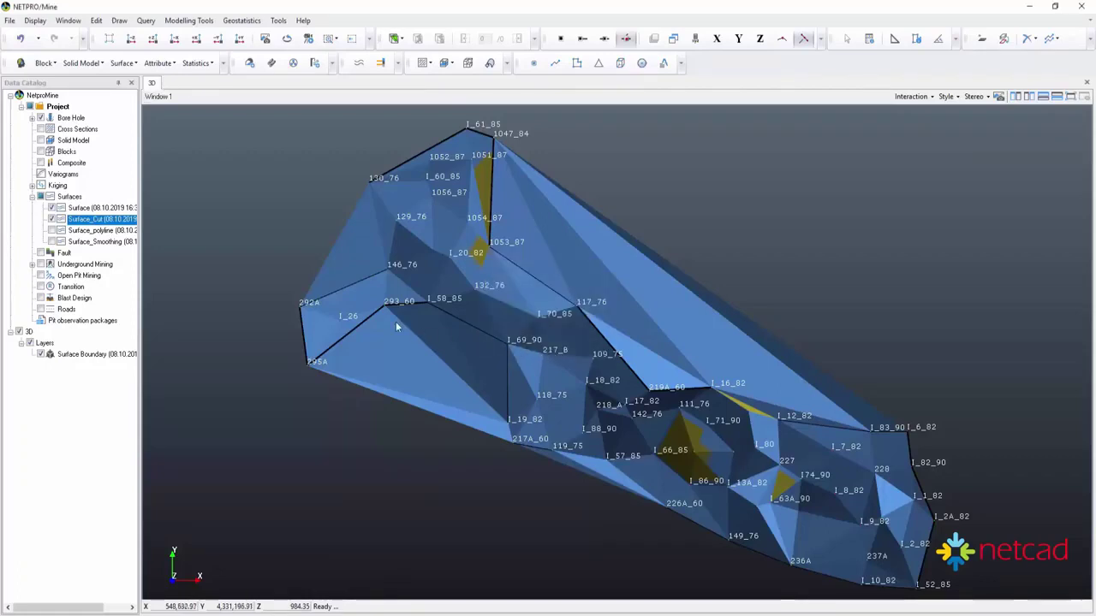
left_click(51, 208)
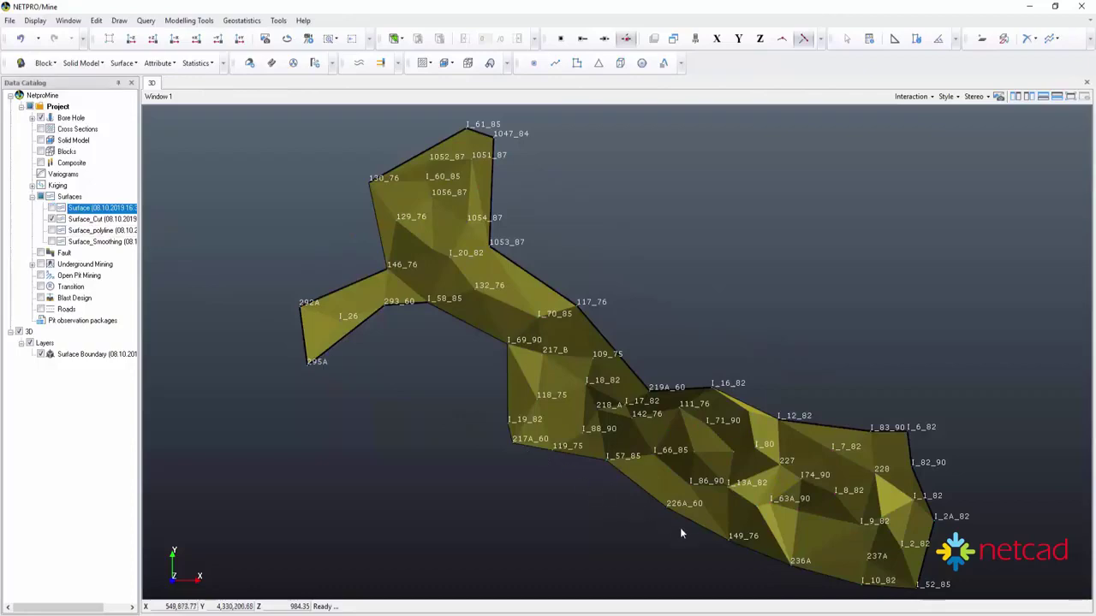
mouse_move(679, 528)
middle_mouse_down()
mouse_move(707, 343)
mouse_move(786, 363)
mouse_move(781, 401)
middle_mouse_up()
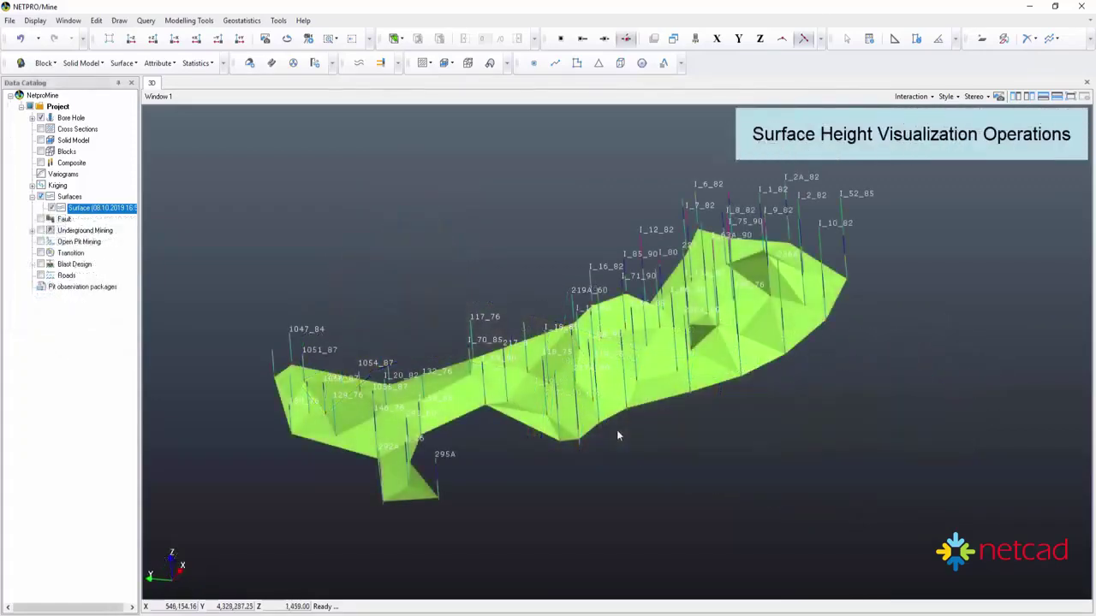
Step: Colour the green surface by elevation with the default rainbow scale and view it from the side
left_click(137, 63)
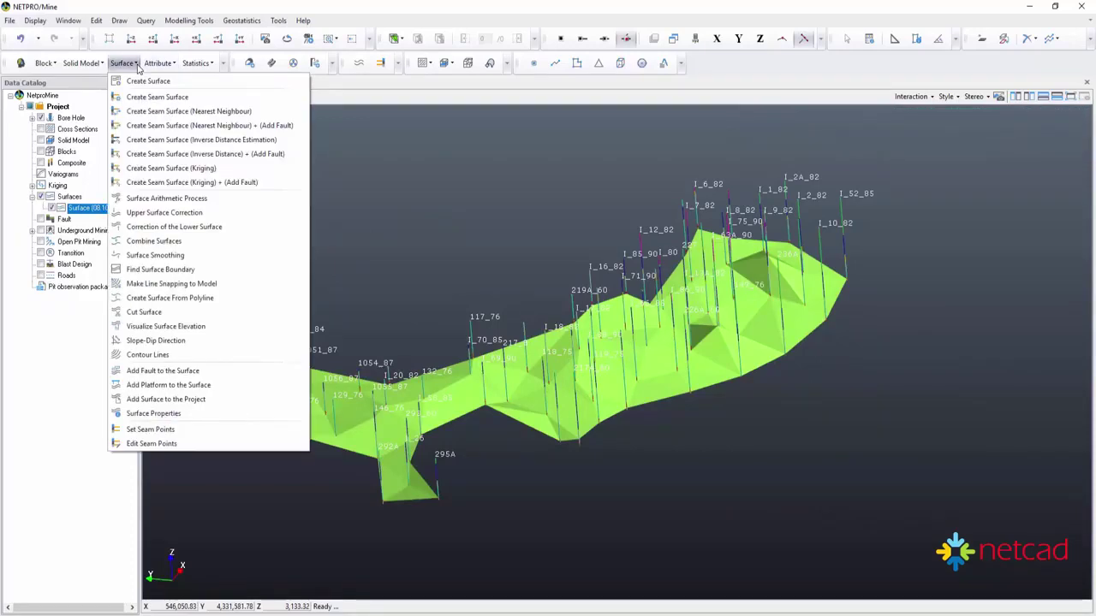
left_click(215, 327)
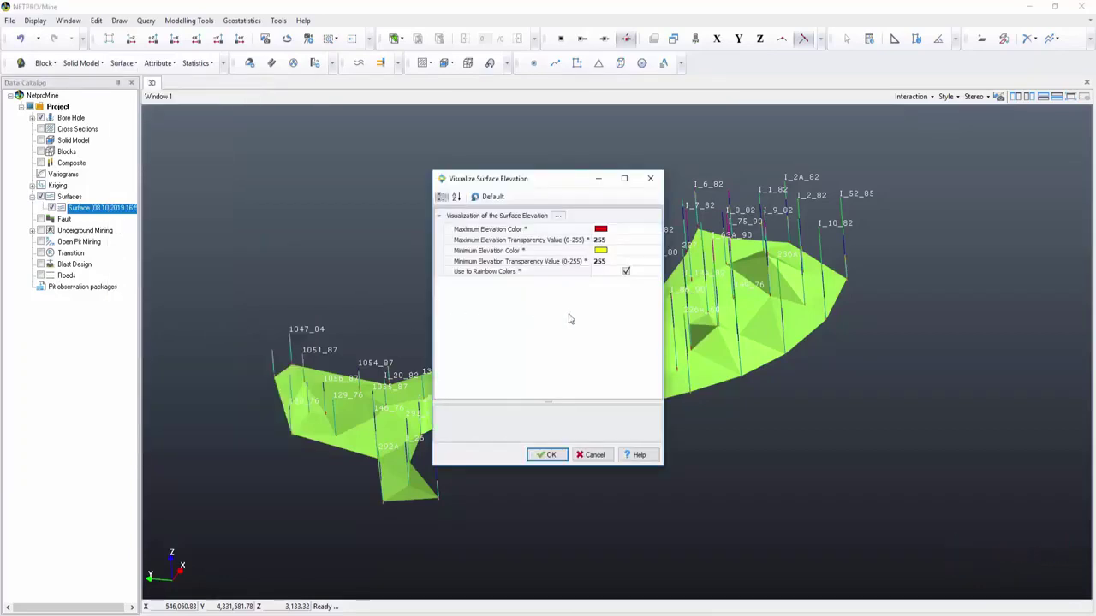
left_click(542, 456)
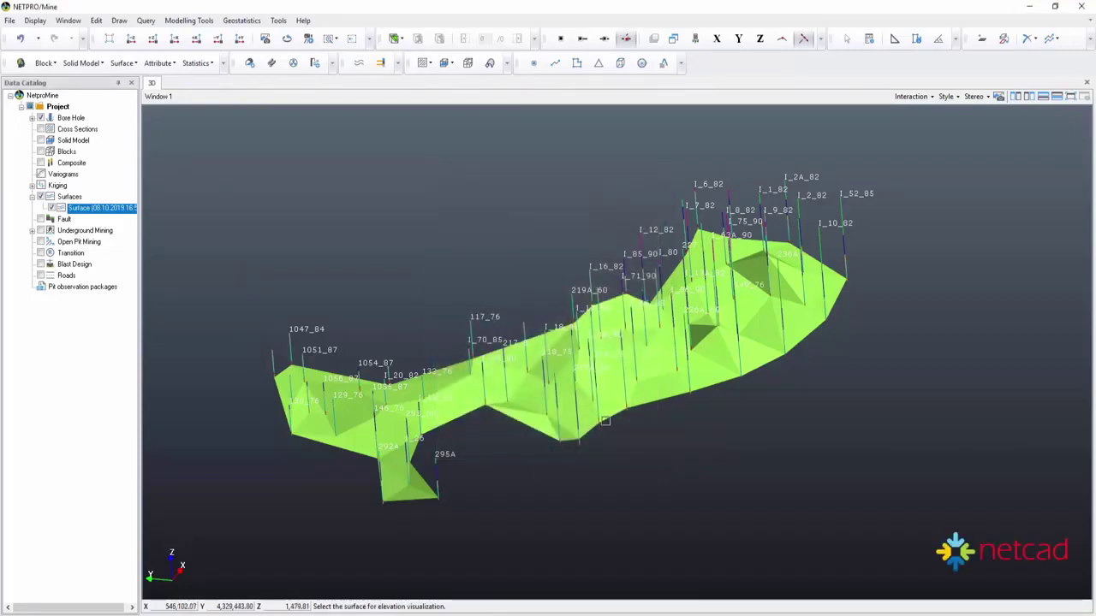
left_click(655, 375)
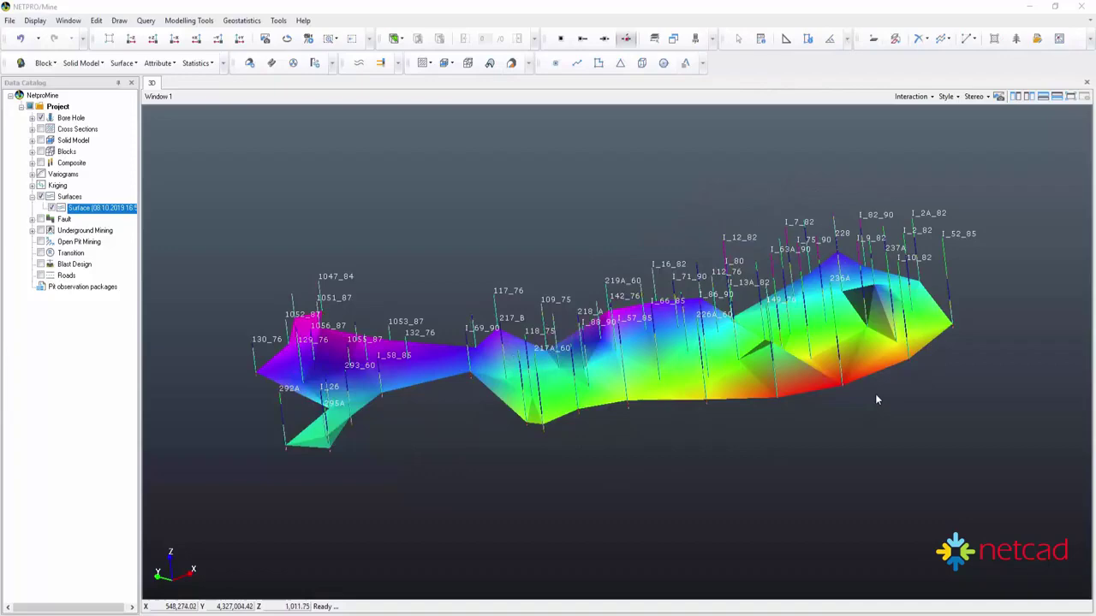
mouse_move(876, 396)
left_mouse_down()
mouse_move(839, 346)
mouse_move(565, 477)
mouse_move(468, 401)
left_mouse_up()
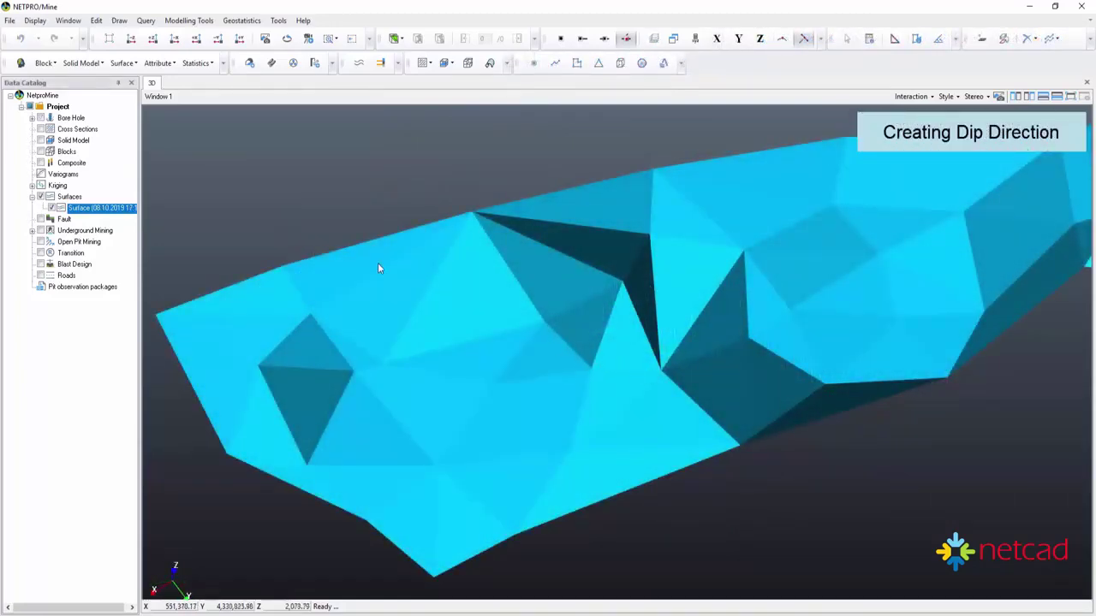
Step: Start a slope-dip calculation with a 200 × 200 grid and angle 45
left_click(121, 64)
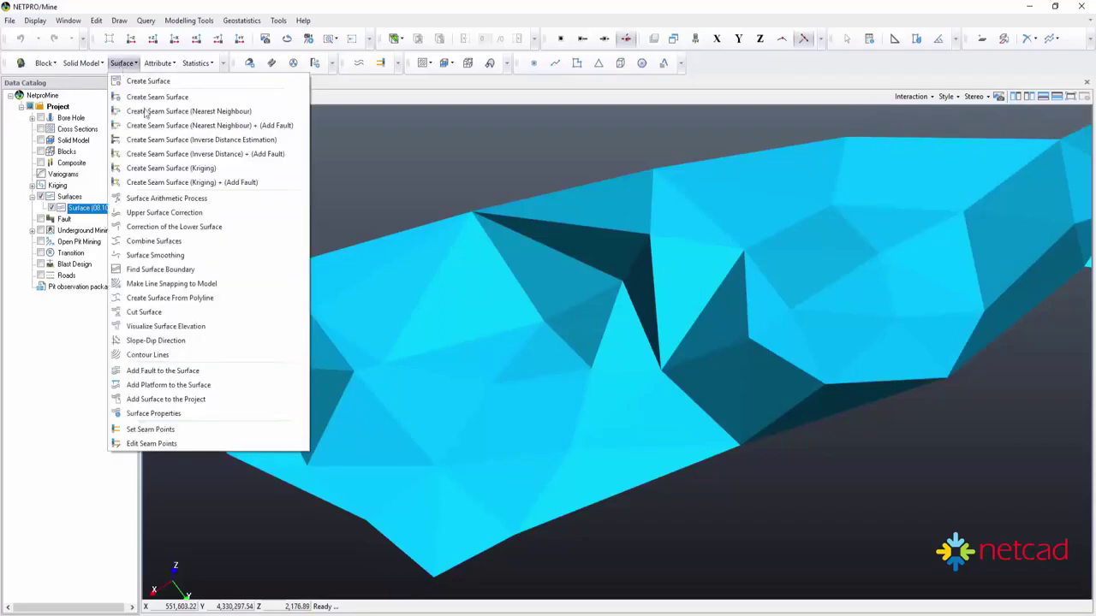
left_click(215, 343)
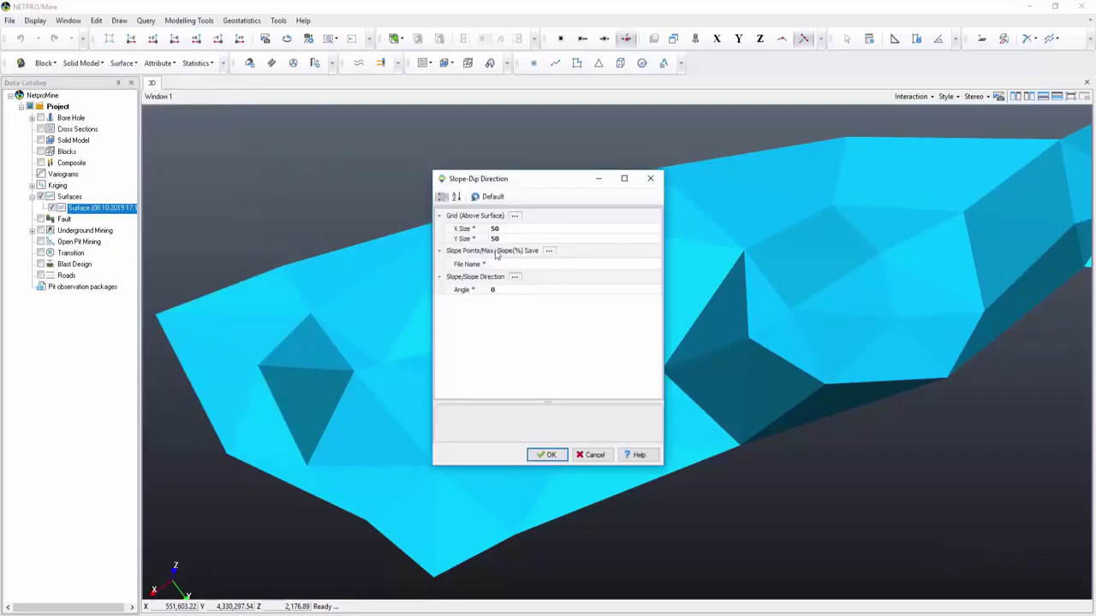
left_click(512, 230)
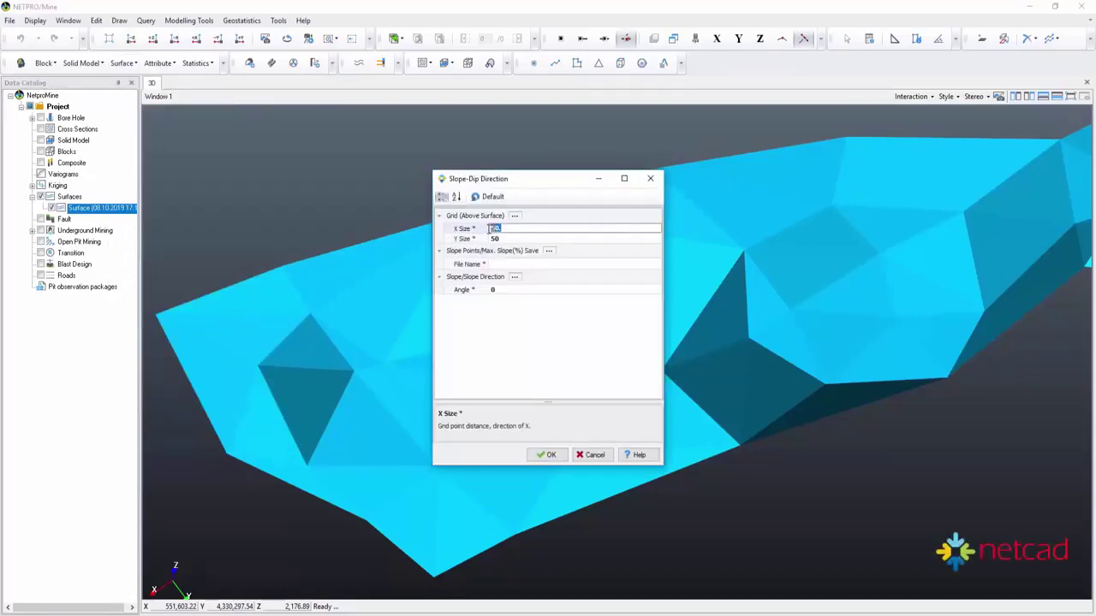
type("200.")
type("200")
left_click(516, 238)
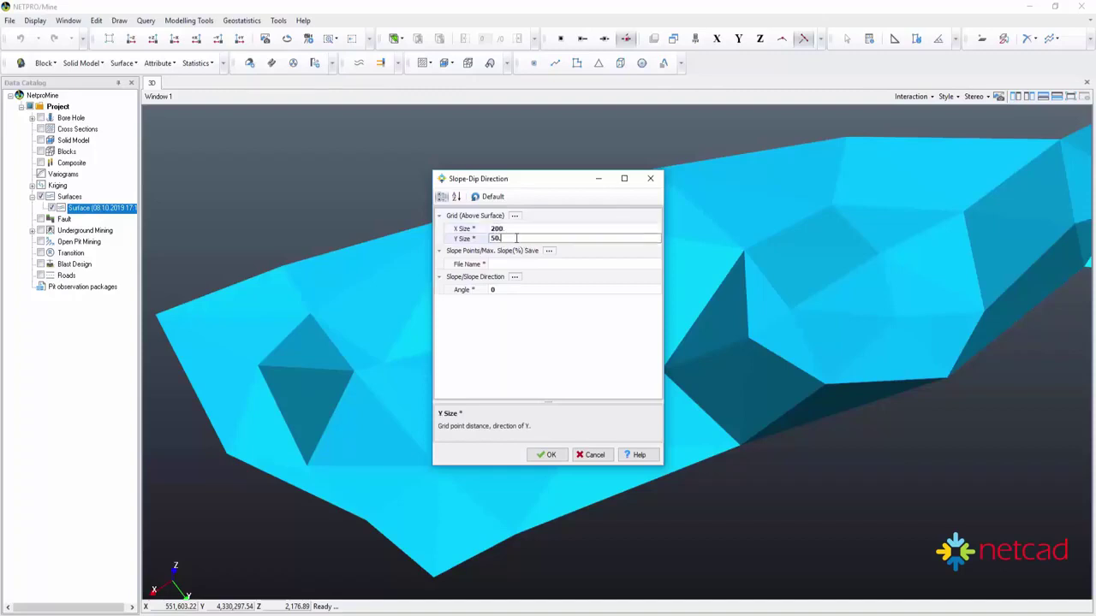
left_click_drag(508, 238, 483, 239)
type("200")
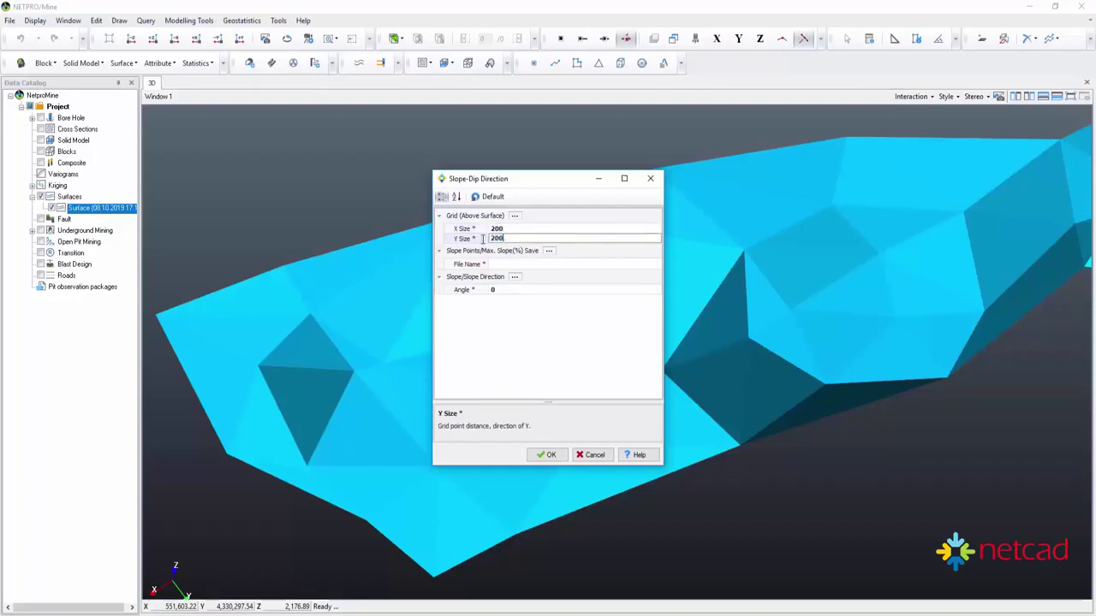
type(".")
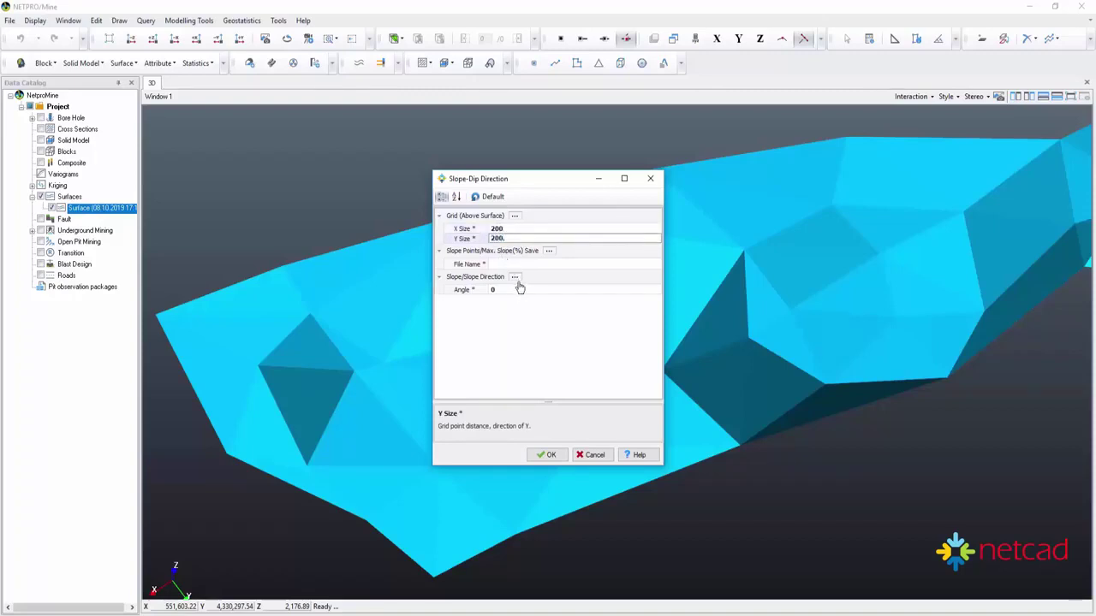
left_click(520, 292)
type("45")
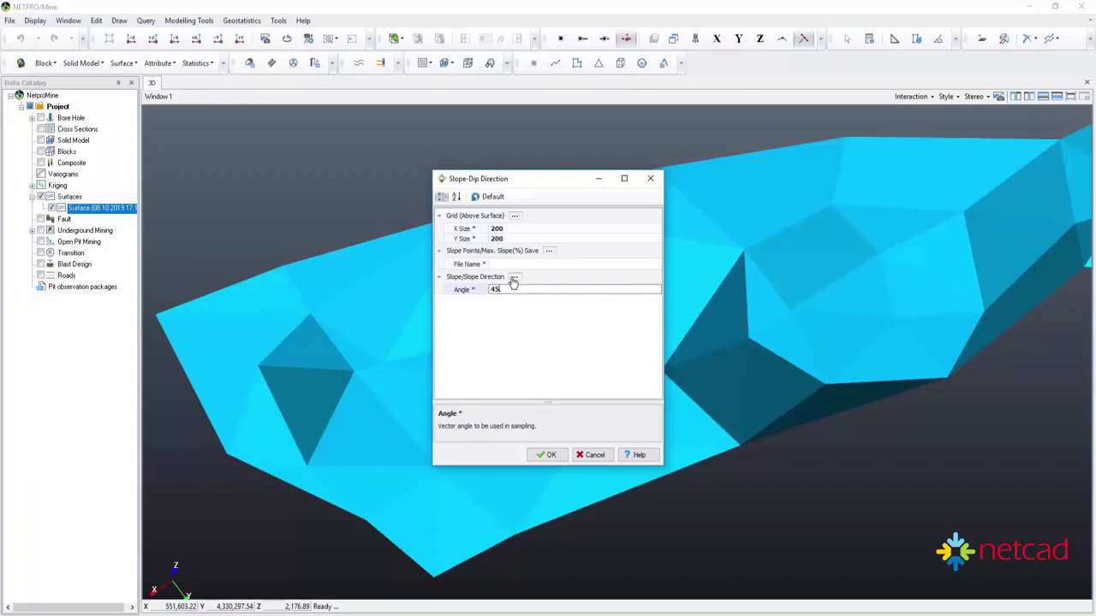
Step: Turn on showing grid points, slope reference points and slope calculation lines
left_click(513, 280)
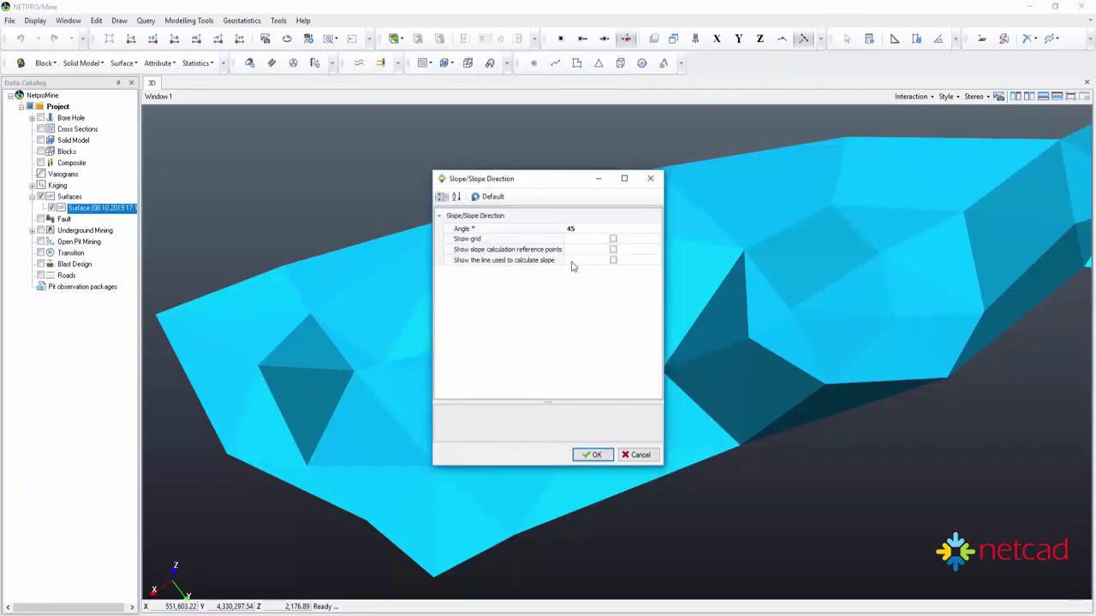
left_click(613, 240)
left_click(613, 250)
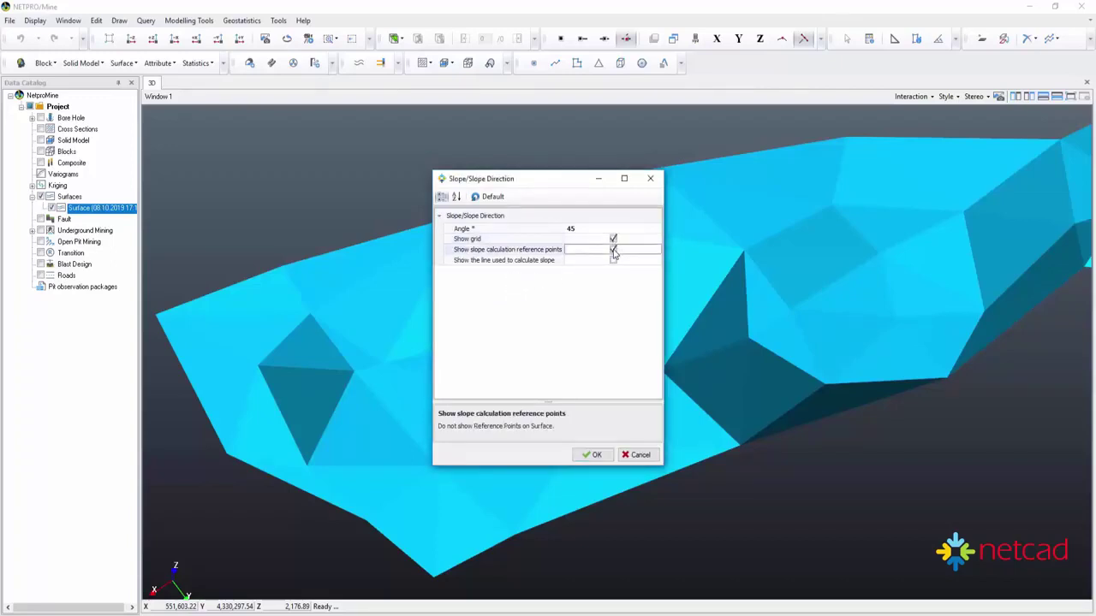
left_click(613, 261)
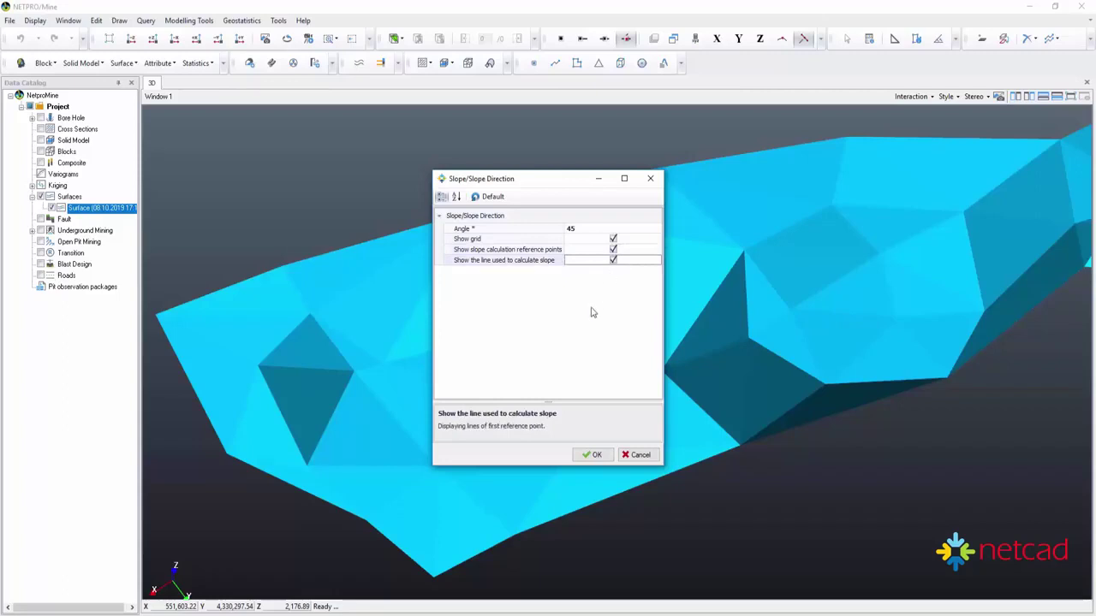
left_click(594, 454)
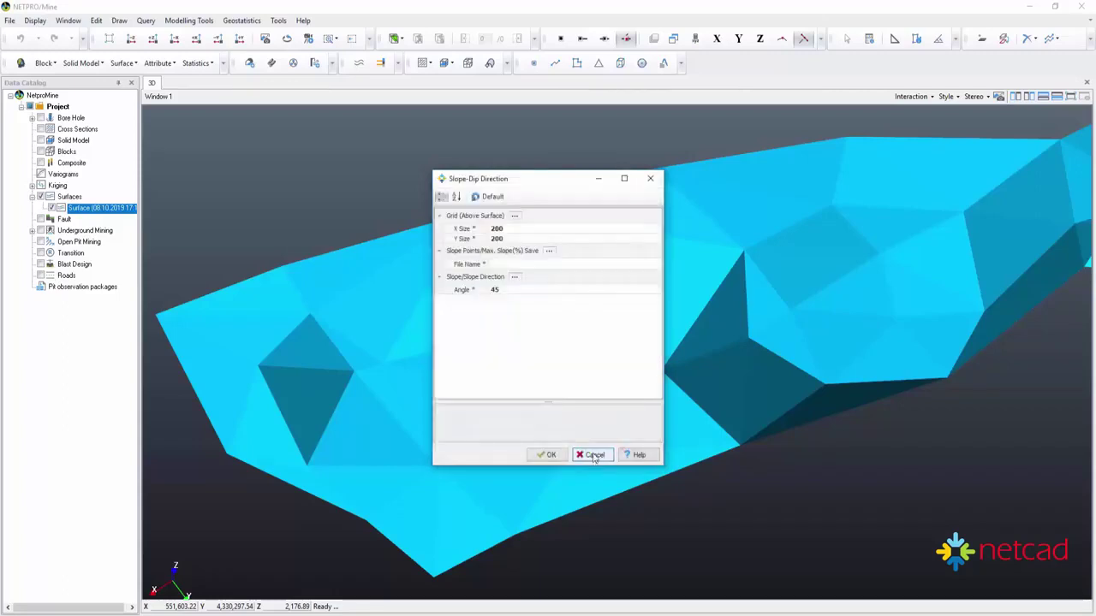
Step: Save the slope-dip output file as Slope_Dip_Direction
left_click(588, 264)
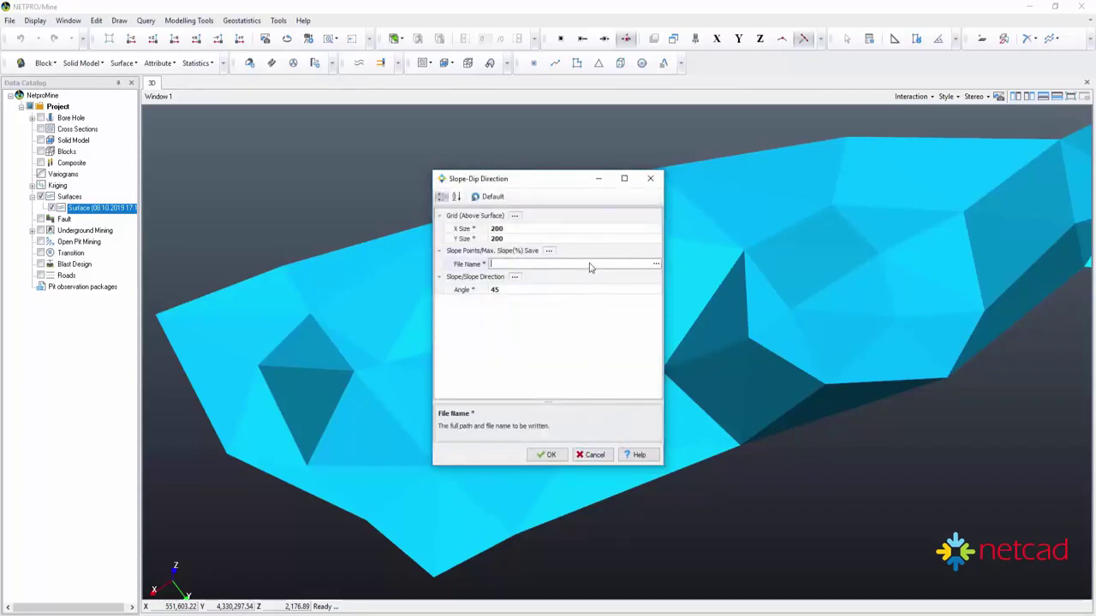
left_click(655, 267)
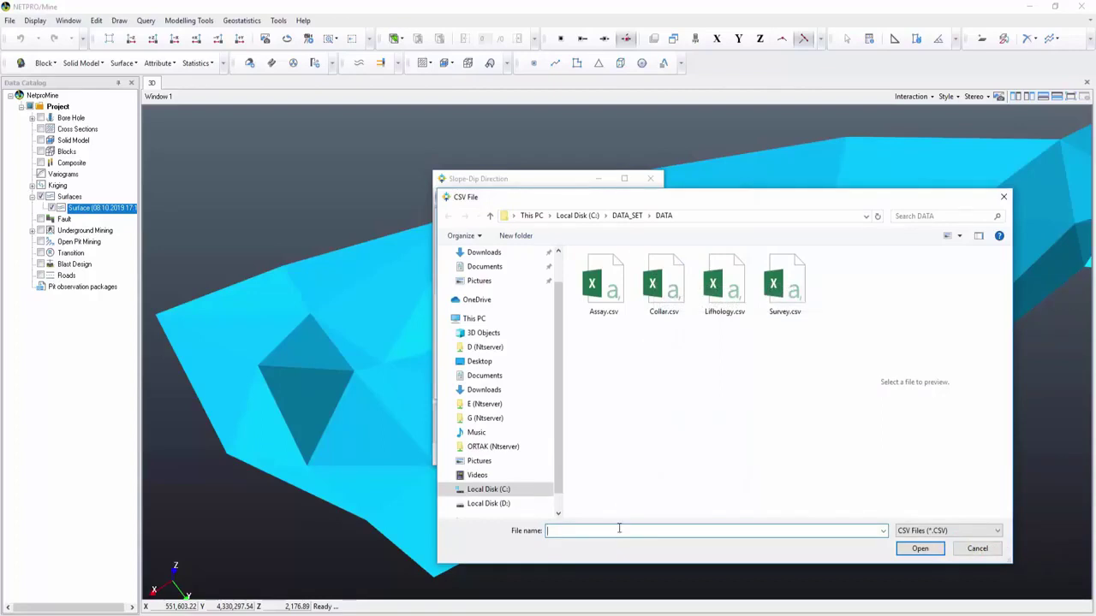
type("Slope_D")
type("ip_Directio")
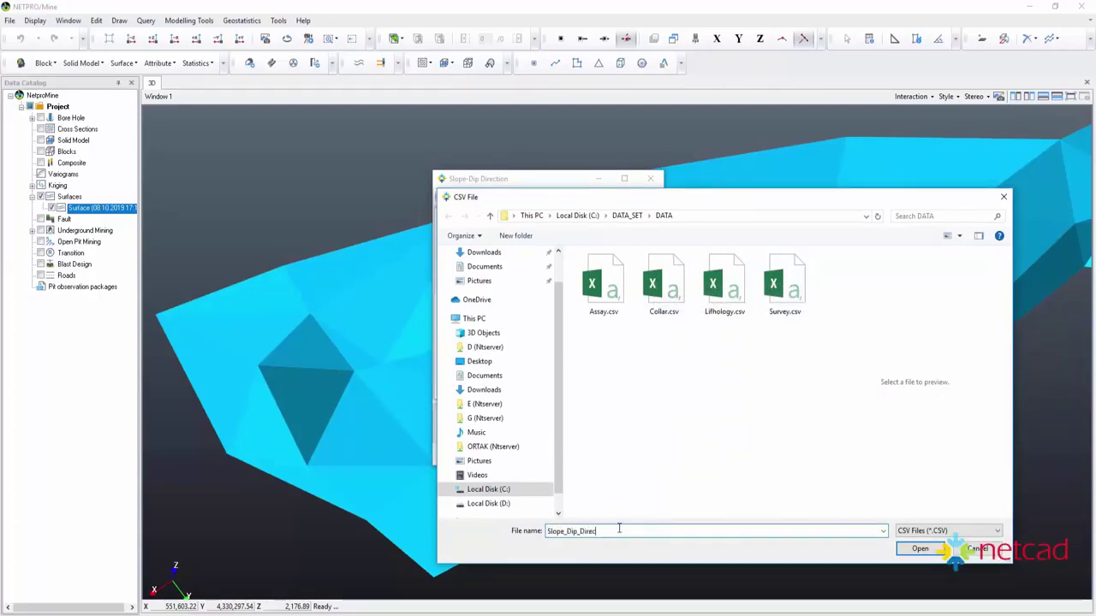
type("n")
left_click(918, 549)
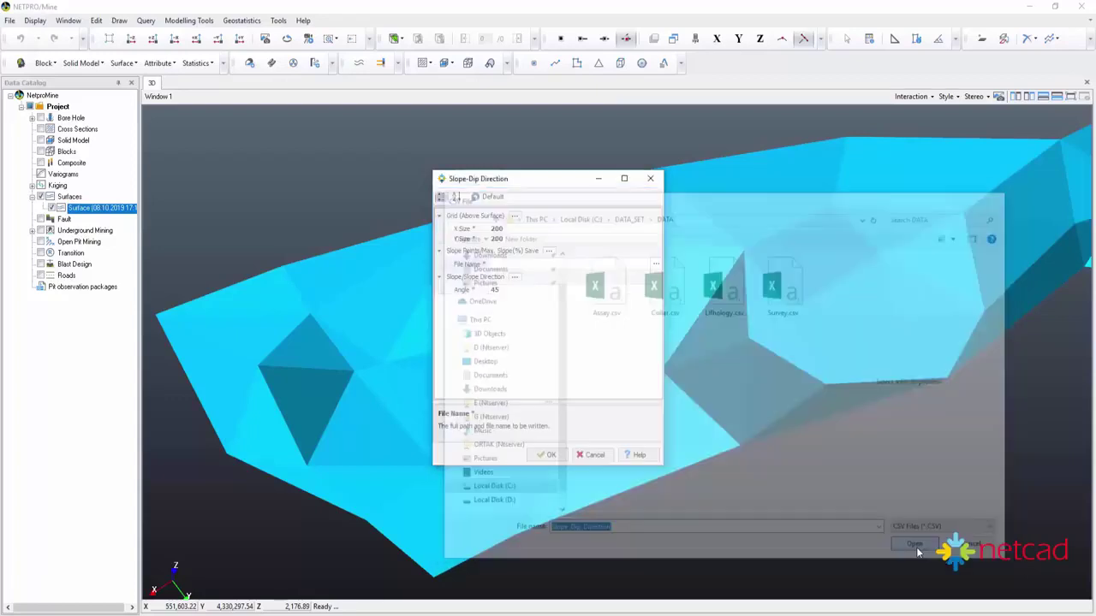
Step: Run the slope-dip calculation and make the seam surface semi-transparent to inspect the slope lines
left_click(547, 454)
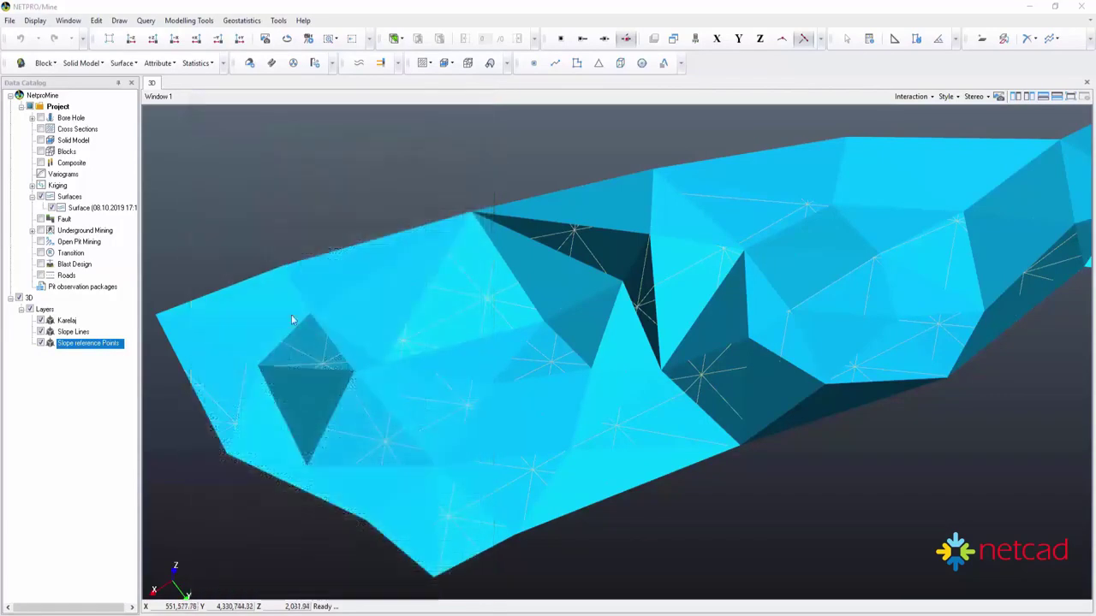
left_click(87, 209)
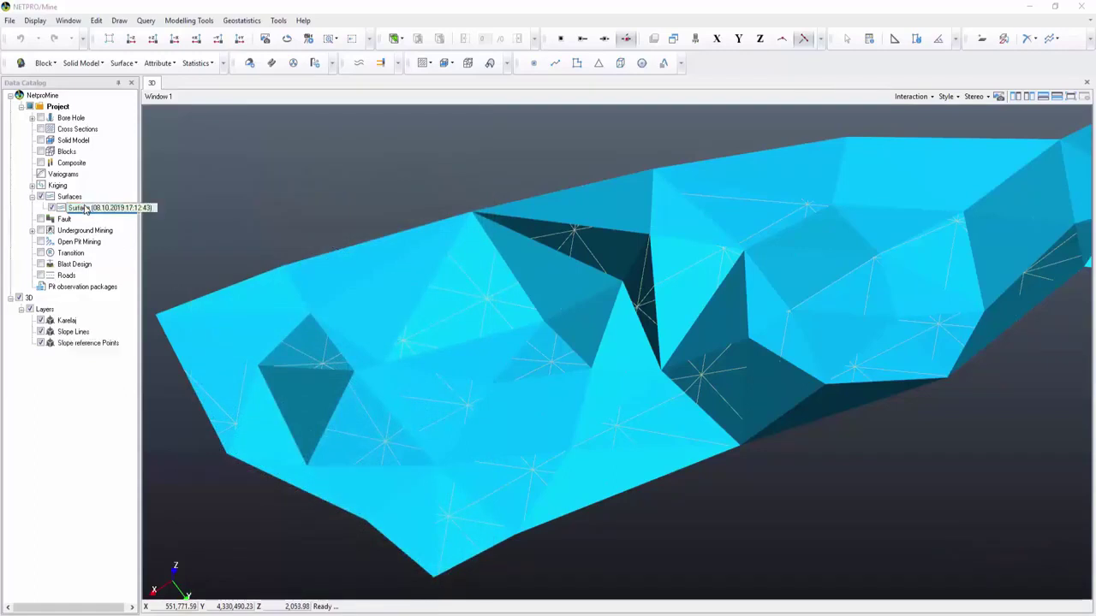
right_click(89, 210)
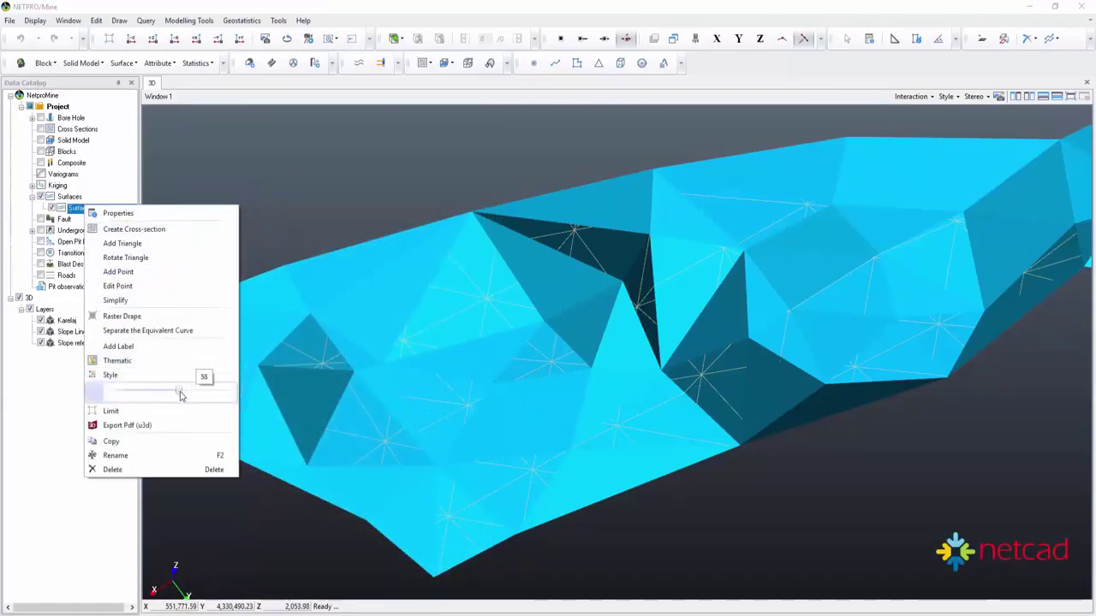
left_click(179, 392)
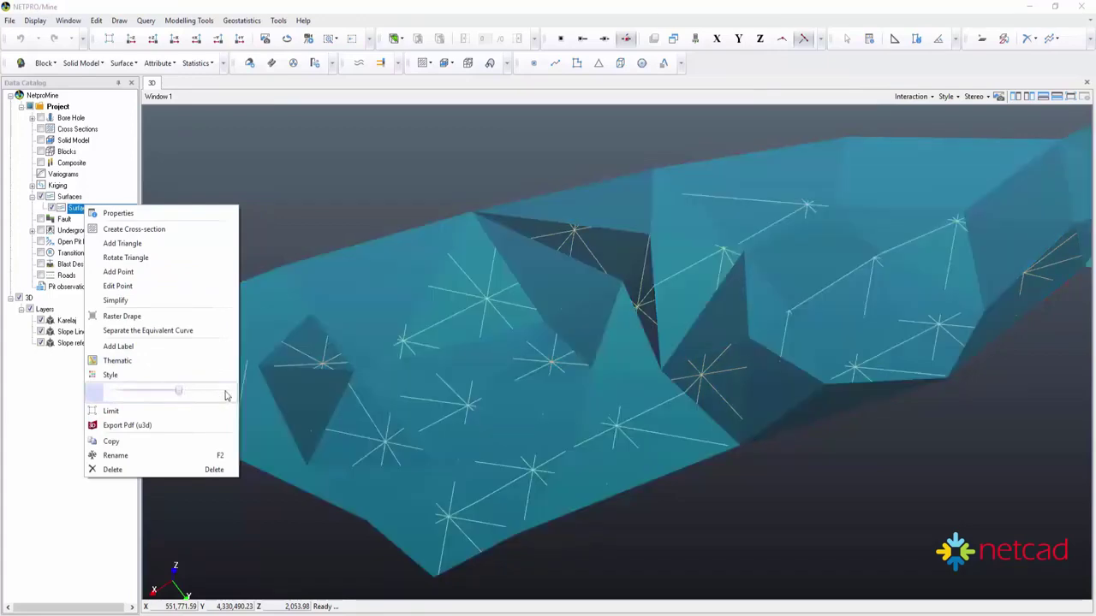
left_click(496, 420)
mouse_move(488, 391)
middle_mouse_down()
mouse_move(697, 370)
mouse_move(768, 384)
mouse_move(499, 366)
middle_mouse_up()
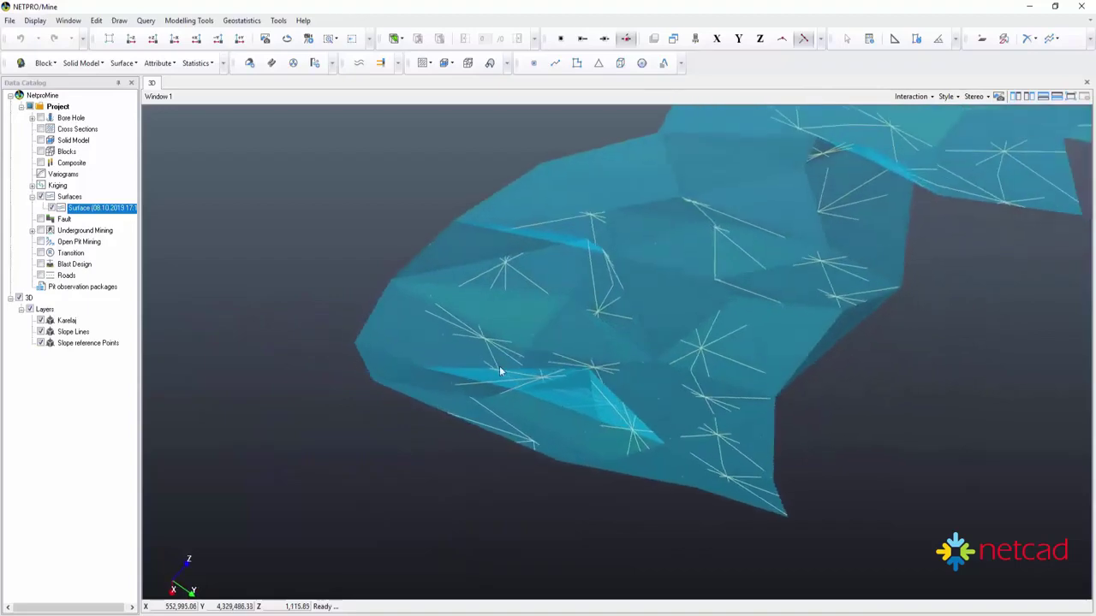
mouse_move(508, 304)
middle_mouse_down()
mouse_move(623, 306)
mouse_move(837, 345)
mouse_move(859, 433)
mouse_move(814, 448)
mouse_move(702, 440)
middle_mouse_up()
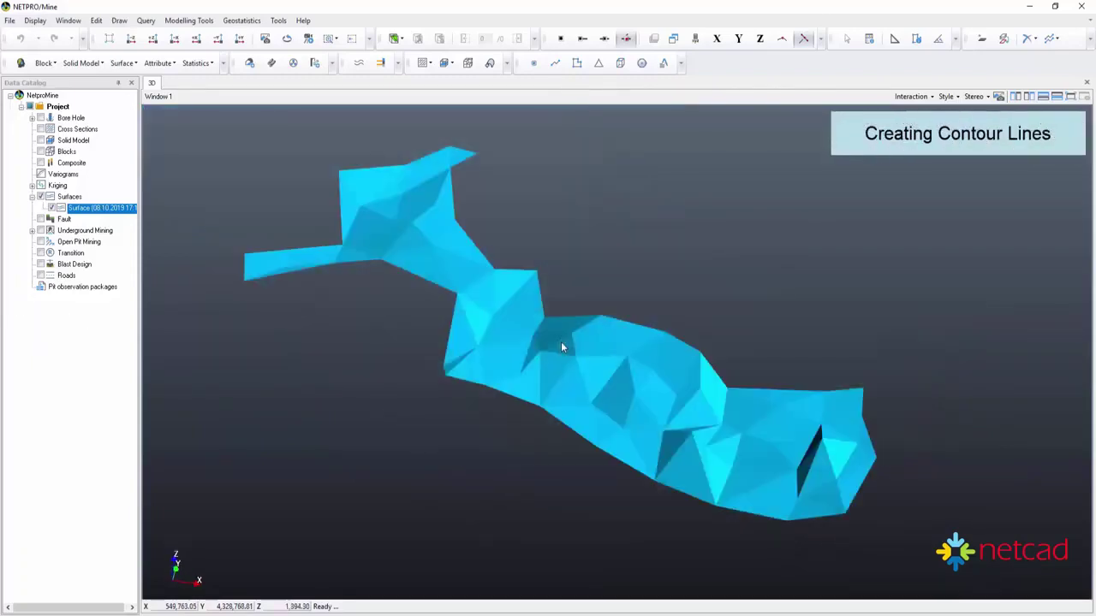
Step: Generate fine and thick contour lines on the seam surface
left_click(121, 65)
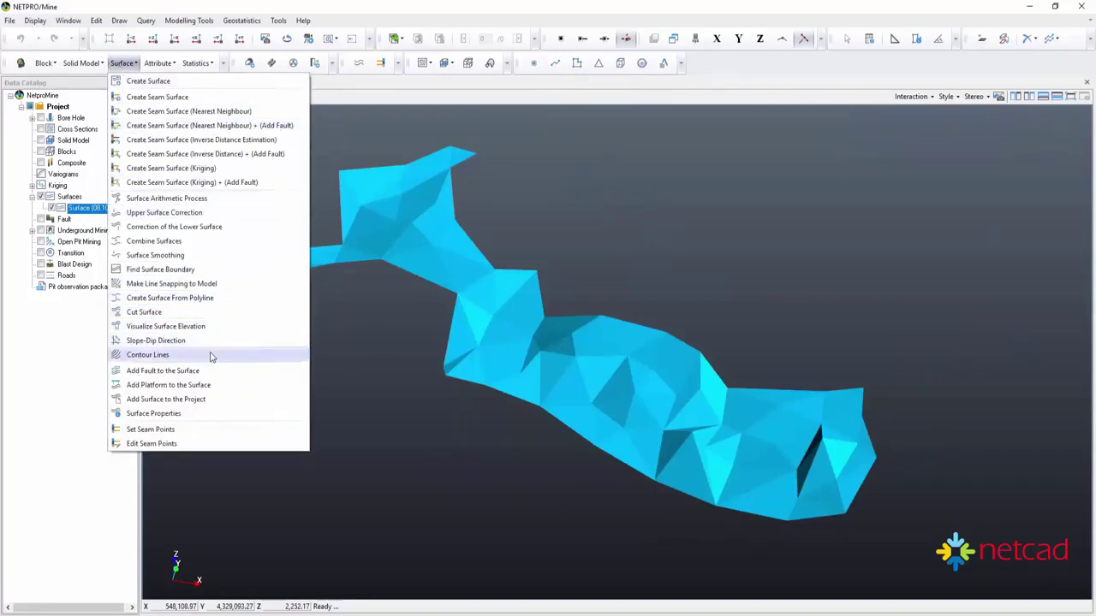
left_click(211, 357)
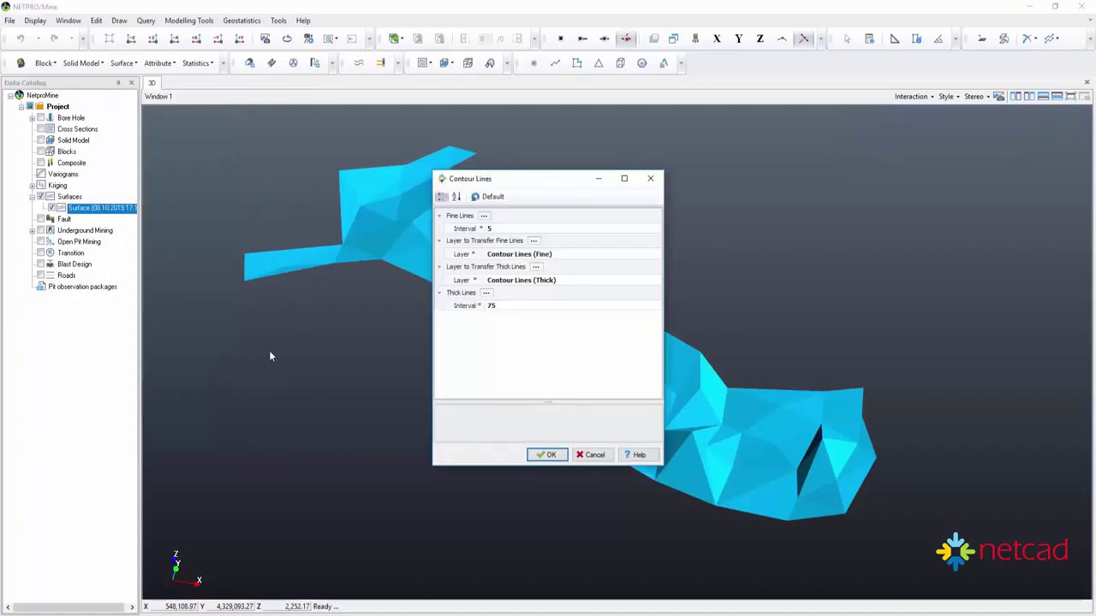
left_click(499, 230)
type("10.")
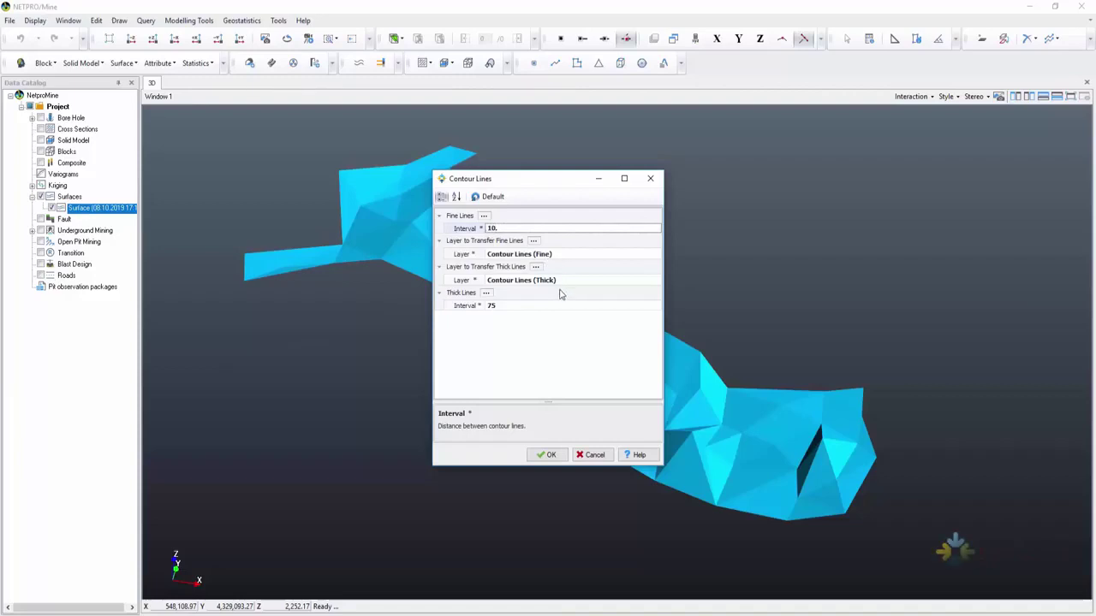
left_click(550, 455)
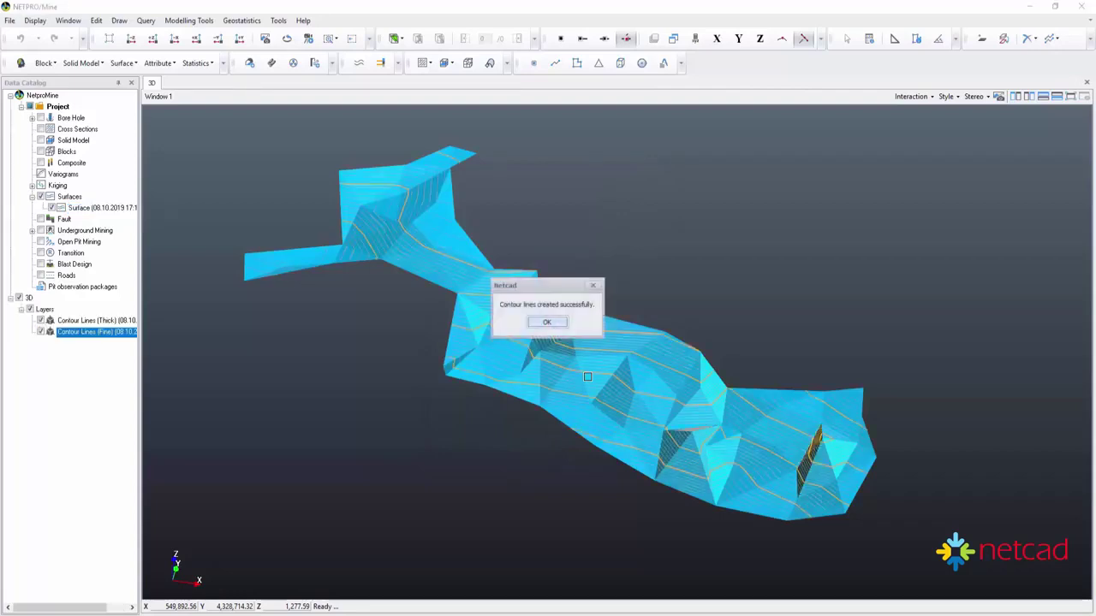
left_click(547, 324)
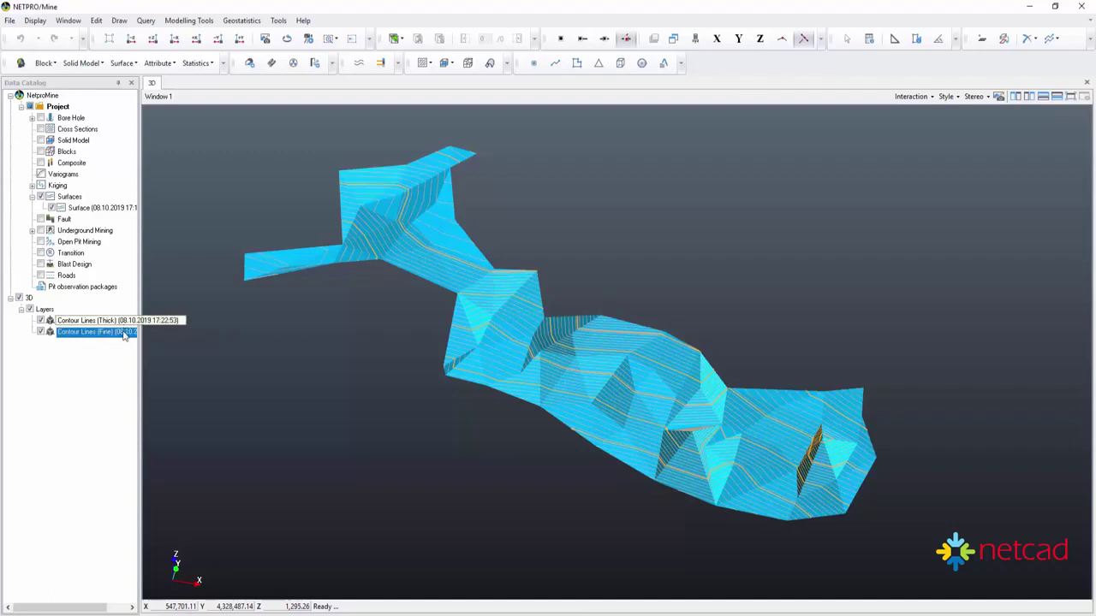
Step: Hide the seam surface and zoom in on the contours, selecting Contour Lines (Thick)
left_click(51, 208)
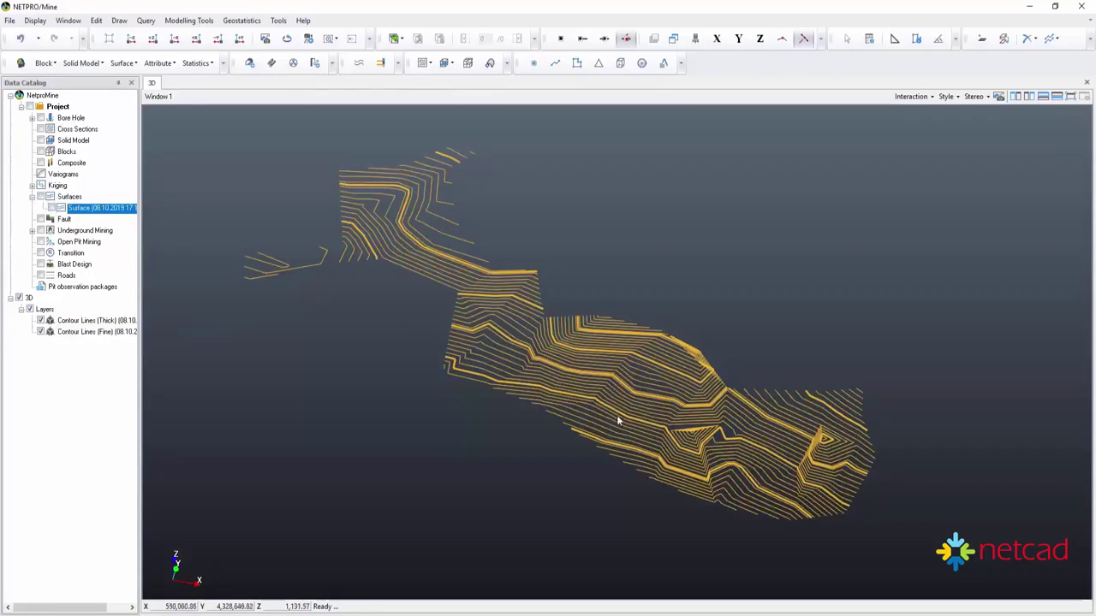
mouse_move(616, 420)
left_mouse_down()
mouse_move(656, 350)
mouse_move(765, 343)
mouse_move(803, 429)
mouse_move(783, 440)
mouse_move(837, 444)
mouse_move(805, 424)
mouse_move(843, 366)
mouse_move(995, 352)
mouse_move(683, 352)
mouse_move(811, 368)
mouse_move(817, 390)
left_mouse_up()
scroll(631, 403, "up", 2)
scroll(839, 446, "up", 2)
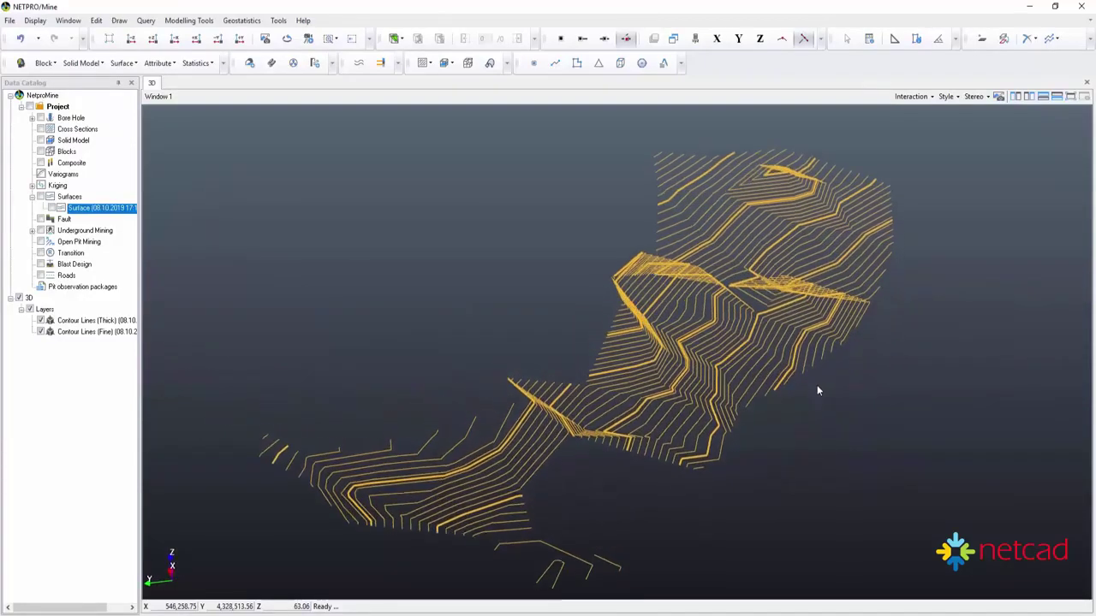
left_click(841, 489)
scroll(841, 489, "up", 5)
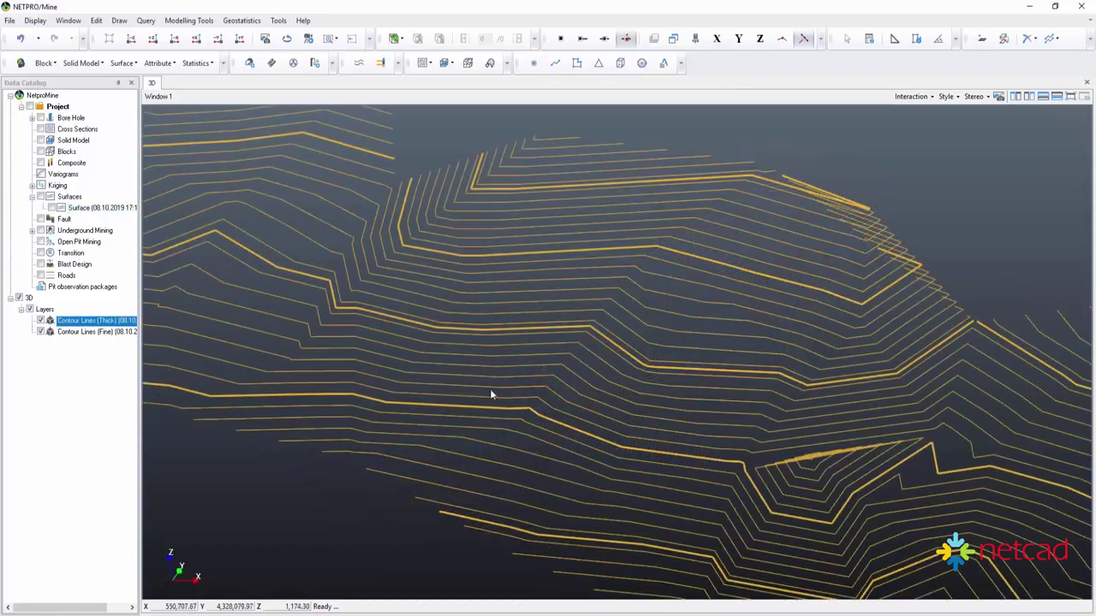
Step: Change the Contour Lines (Thick) style colour to blue
right_click(78, 322)
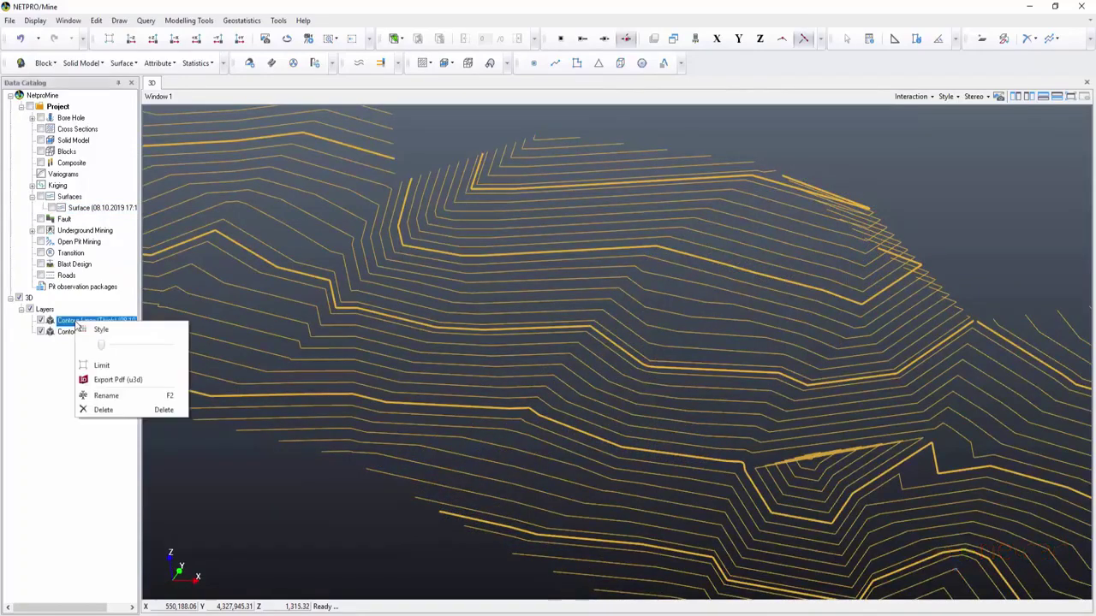
left_click(105, 331)
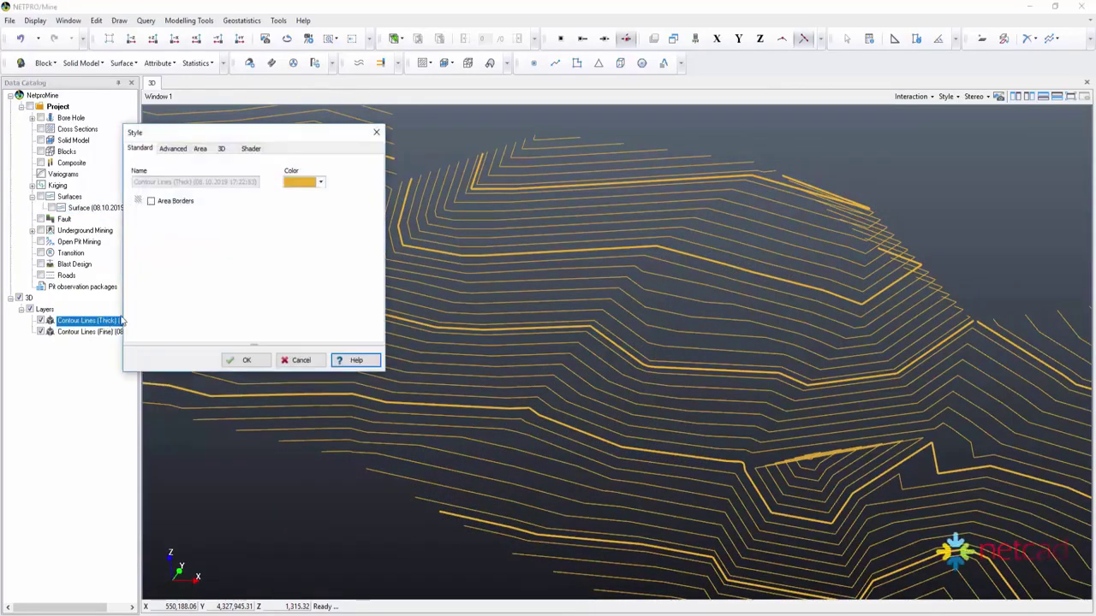
left_click(317, 183)
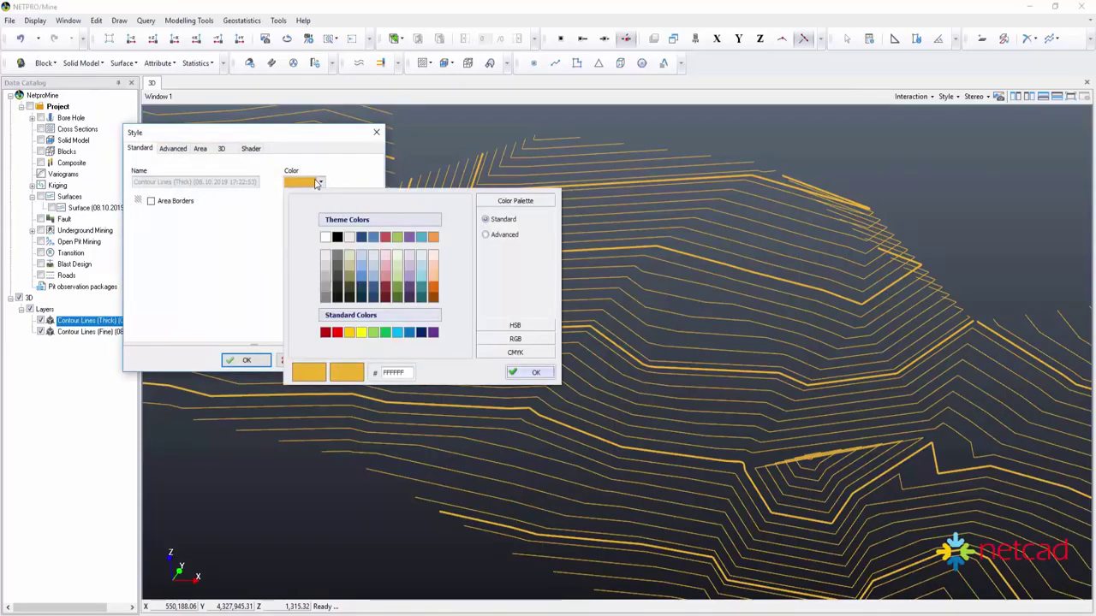
left_click(364, 281)
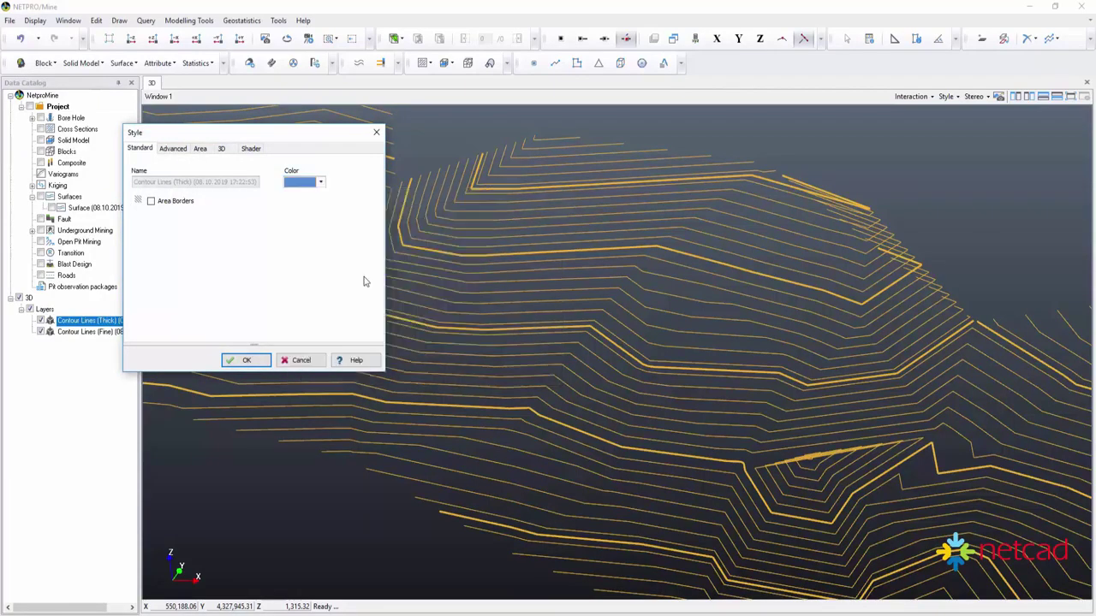
left_click(246, 361)
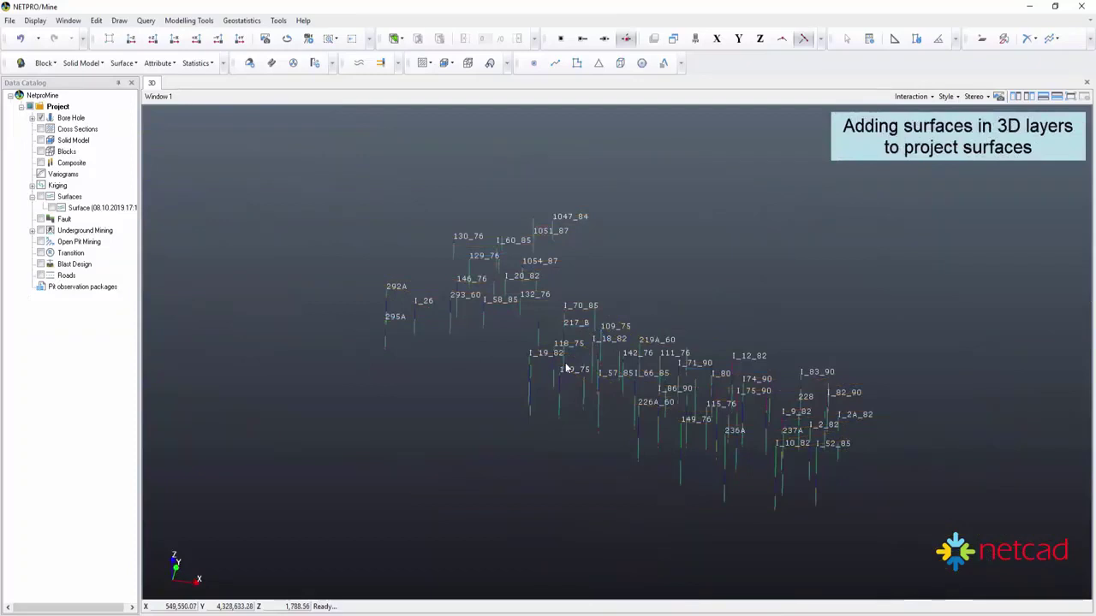
Step: Load Topography.DXF from the DATA folder into the 3D view
left_click(8, 21)
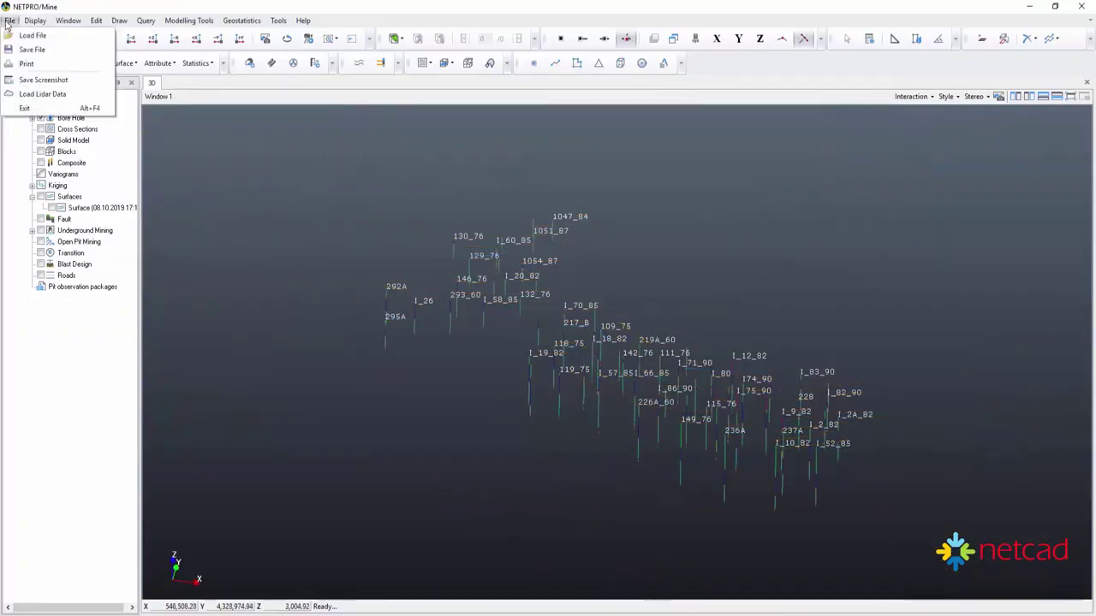
left_click(76, 42)
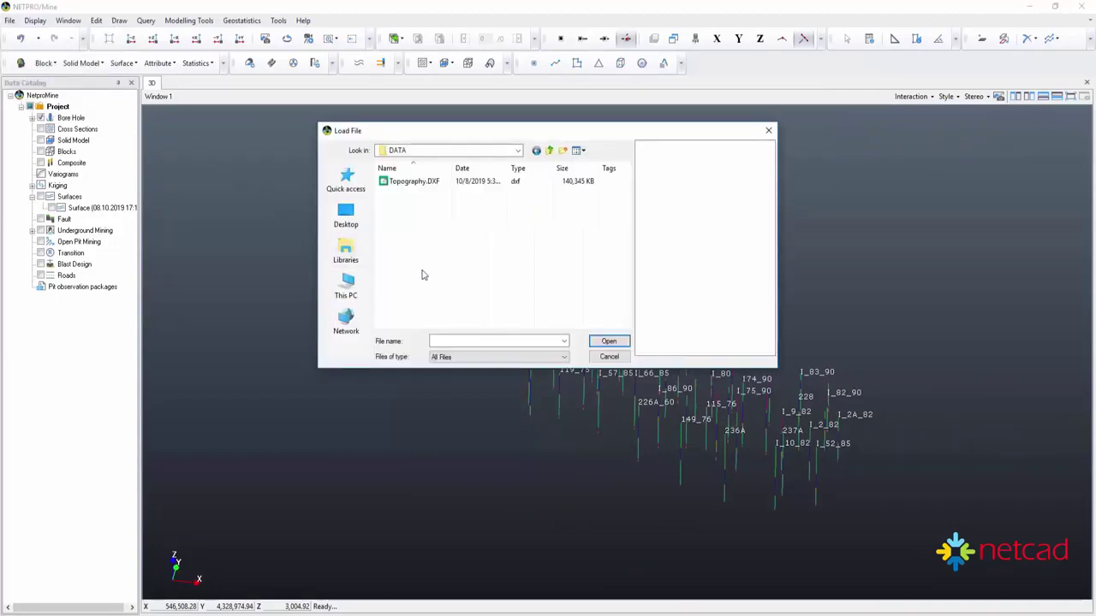
left_click(415, 181)
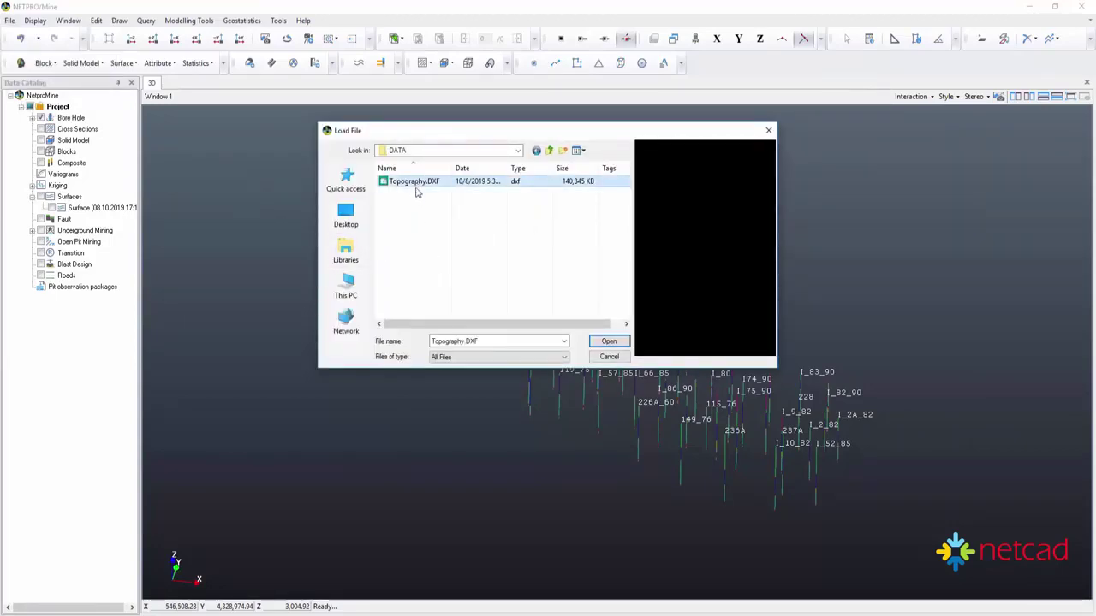
left_click(616, 345)
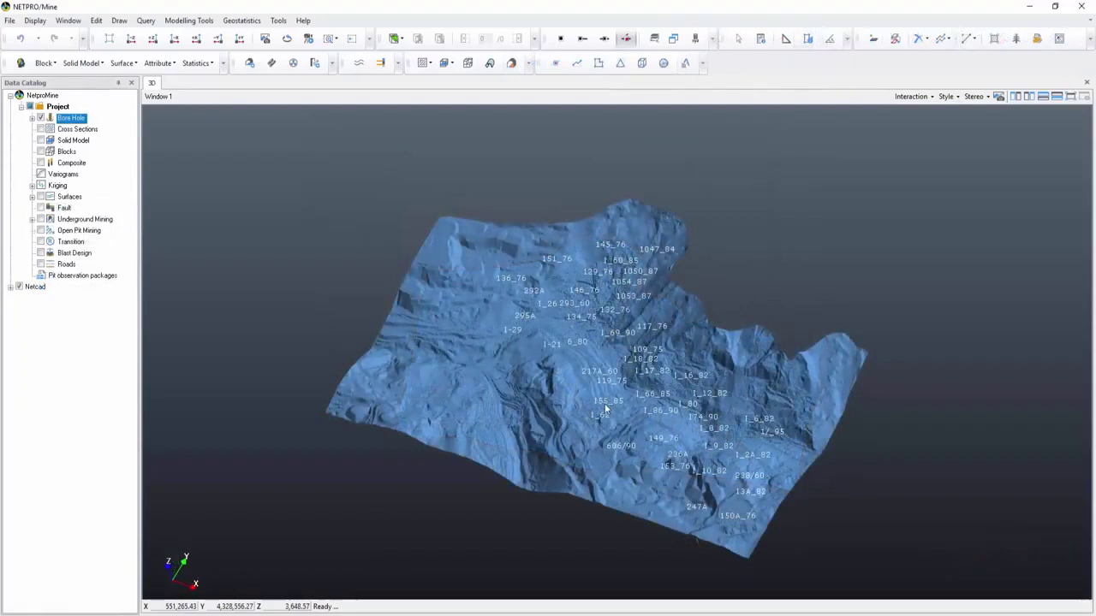
left_click(122, 65)
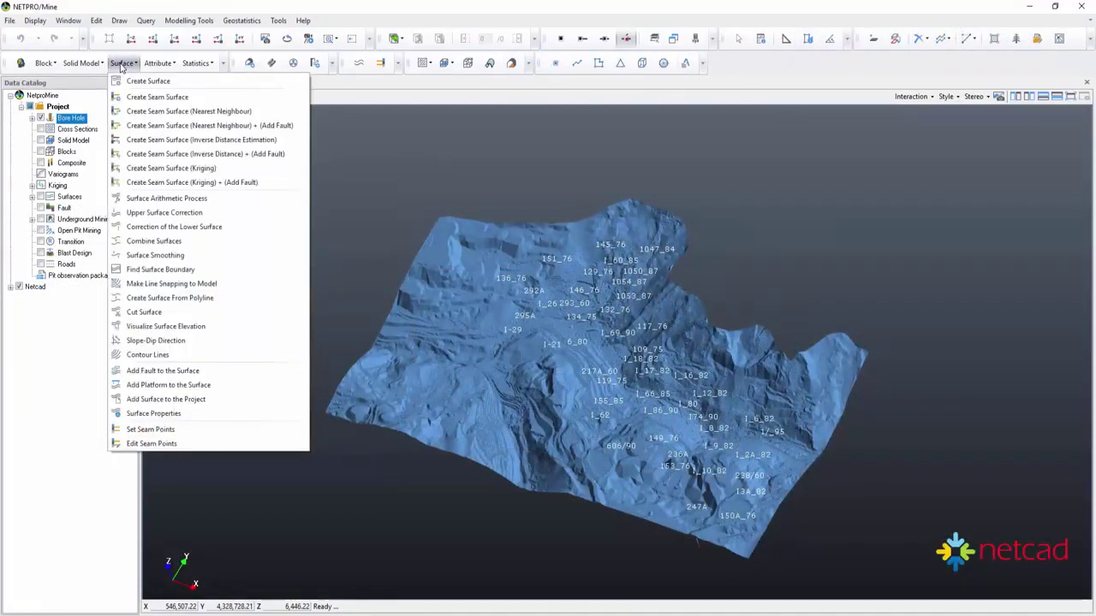
Step: Add the Topography layer to the project surfaces and expand the Surfaces group
left_click(216, 400)
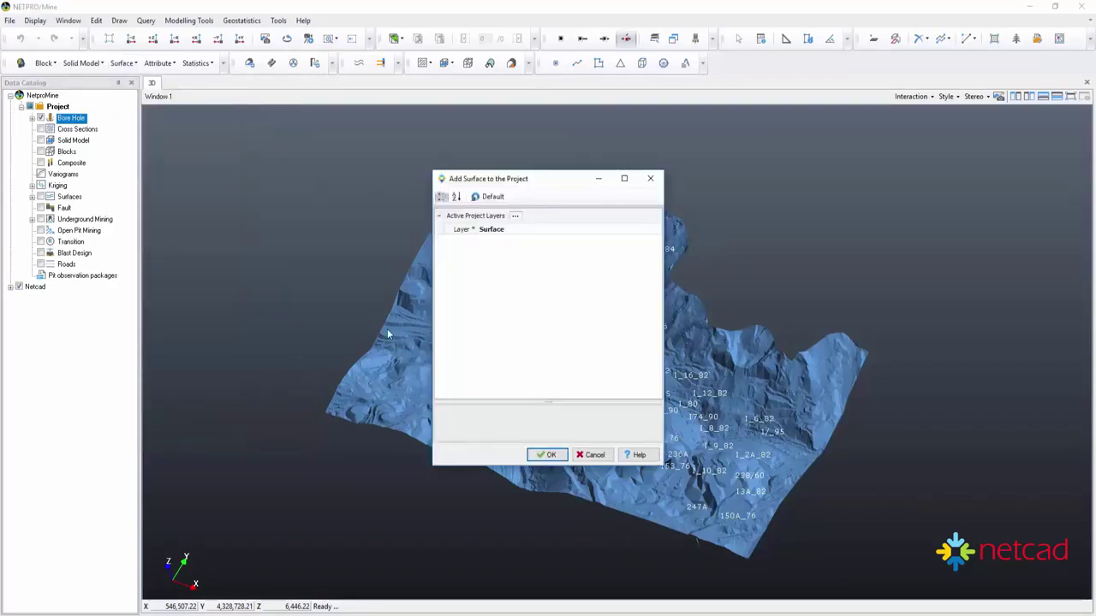
left_click(511, 230)
type("Topography")
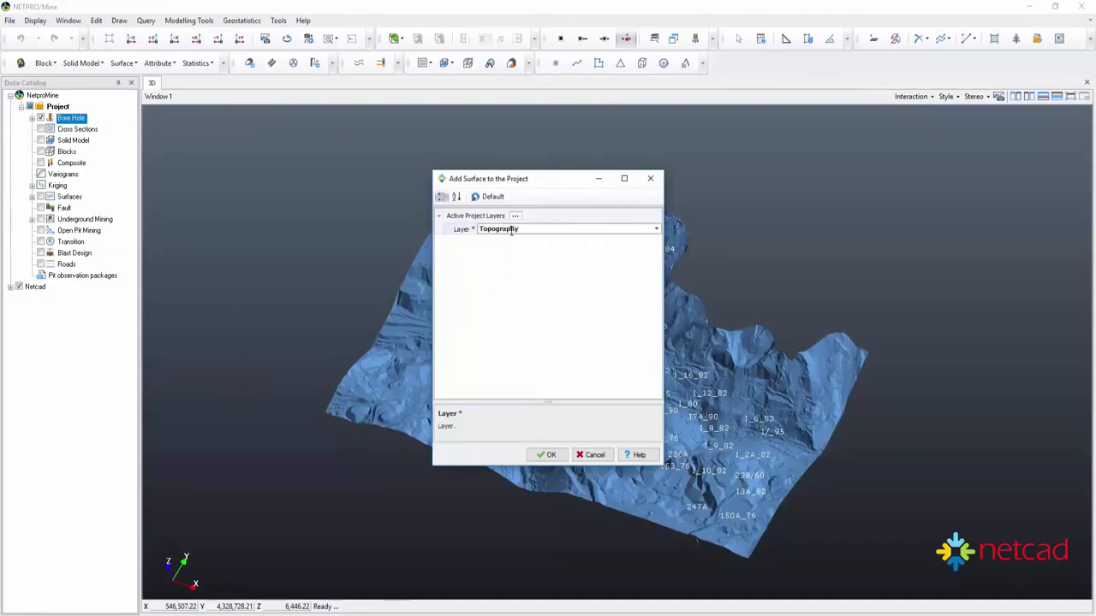
left_click(557, 456)
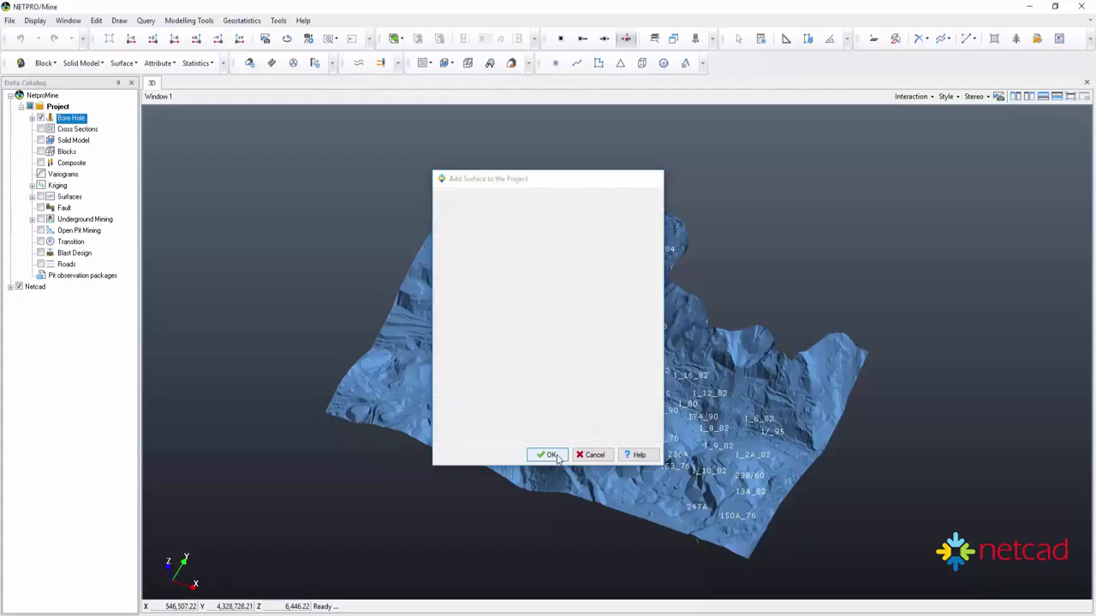
left_click(440, 367)
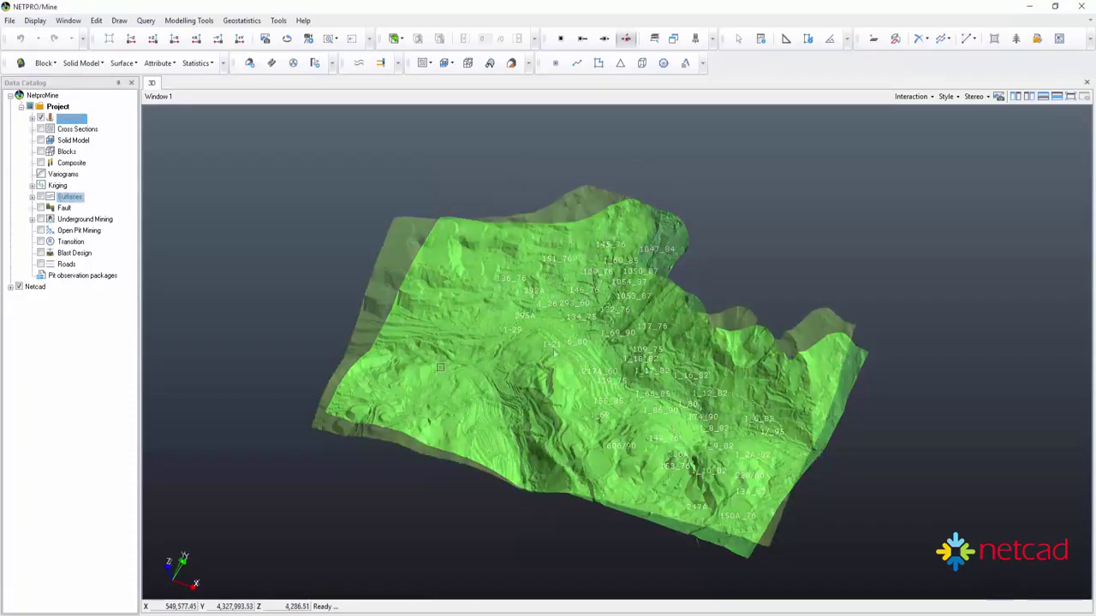
left_click(32, 197)
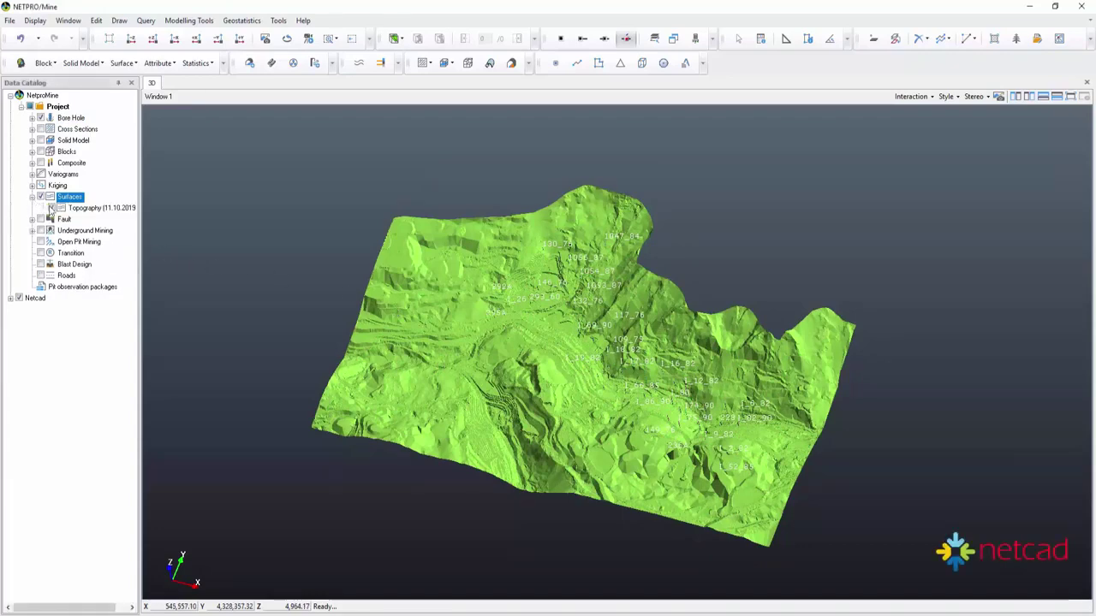
left_click(55, 211)
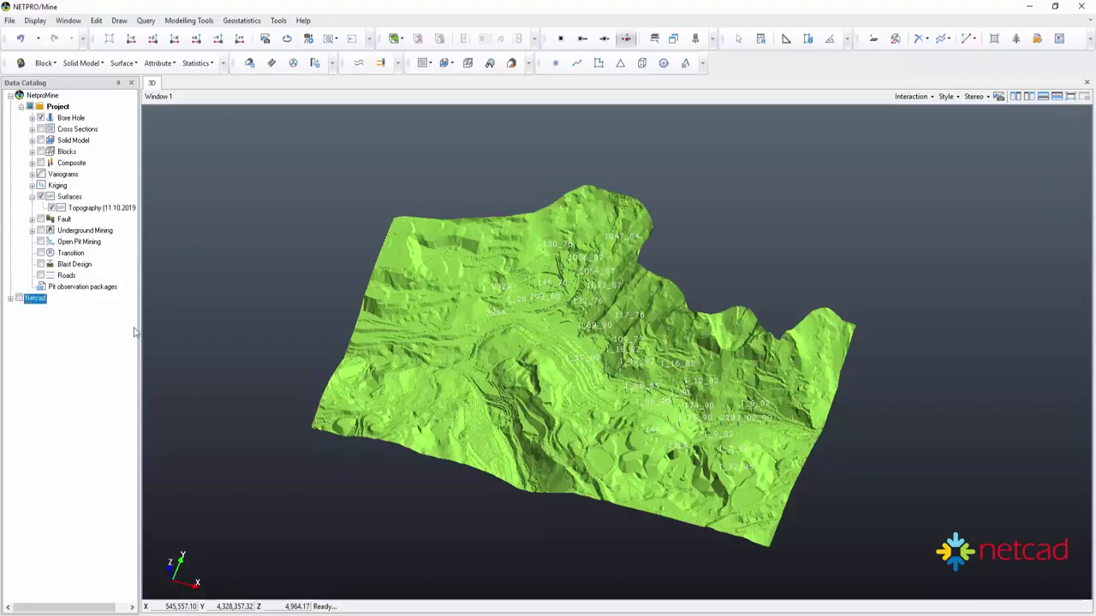
mouse_move(671, 456)
middle_mouse_down()
mouse_move(643, 334)
mouse_move(433, 423)
mouse_move(717, 328)
mouse_move(702, 466)
middle_mouse_up()
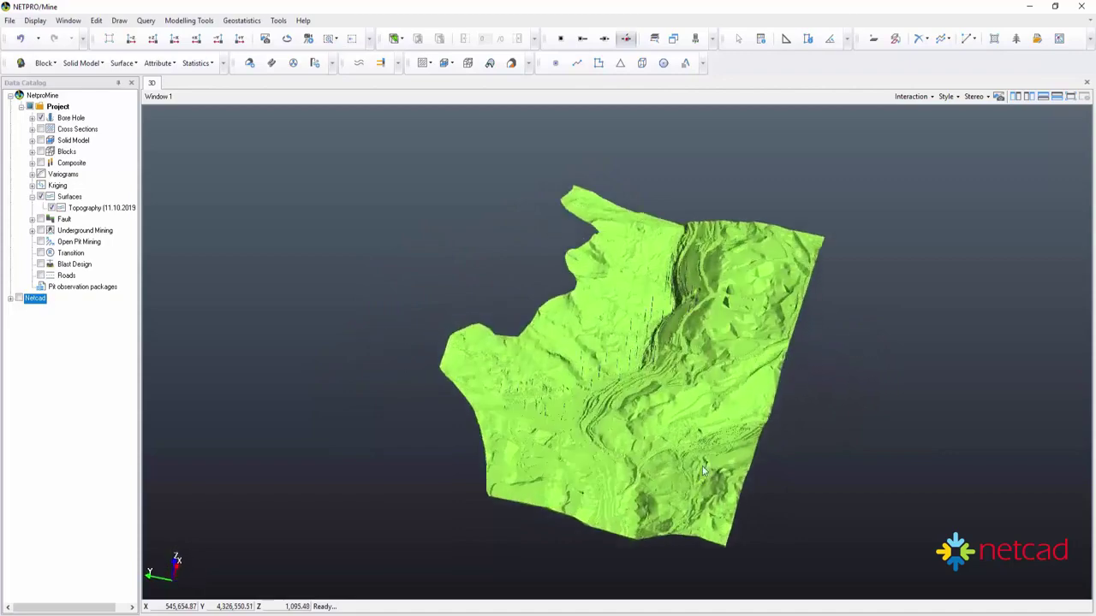
scroll(650, 141, "up", 3)
scroll(650, 142, "up", 3)
scroll(650, 141, "down", 3)
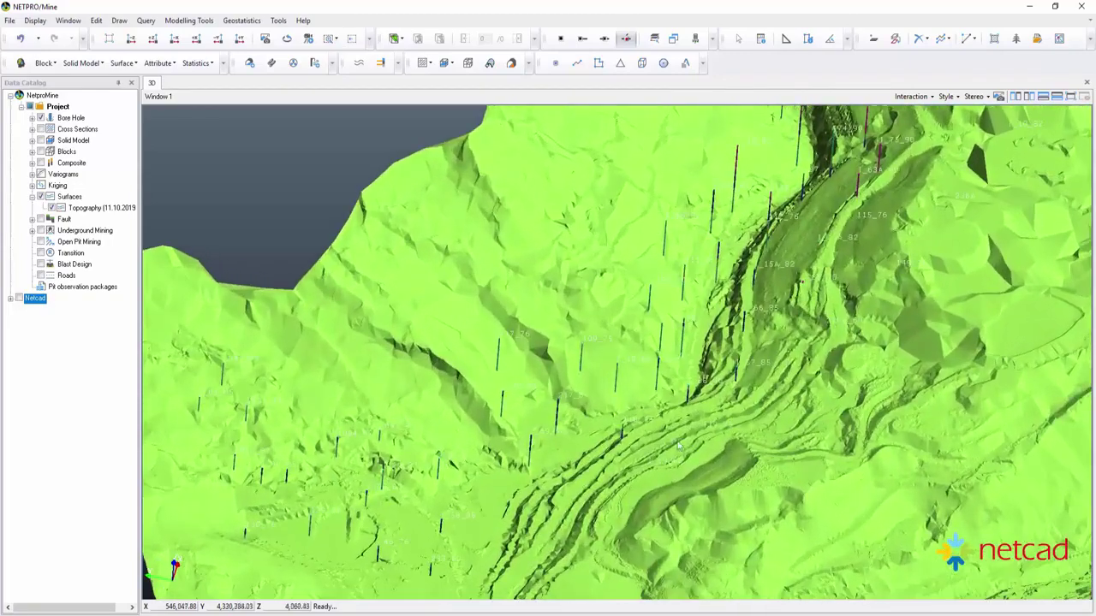
mouse_move(679, 446)
middle_mouse_down()
mouse_move(707, 418)
mouse_move(884, 427)
mouse_move(694, 518)
mouse_move(948, 449)
mouse_move(797, 420)
mouse_move(503, 388)
mouse_move(666, 429)
mouse_move(516, 440)
mouse_move(390, 503)
mouse_move(604, 457)
mouse_move(839, 451)
mouse_move(709, 393)
mouse_move(667, 486)
mouse_move(420, 408)
mouse_move(100, 438)
mouse_move(173, 488)
mouse_move(564, 304)
mouse_move(697, 263)
mouse_move(785, 215)
mouse_move(676, 287)
middle_mouse_up()
scroll(886, 457, "up", 3)
mouse_move(507, 382)
middle_mouse_down()
mouse_move(653, 300)
mouse_move(670, 268)
middle_mouse_up()
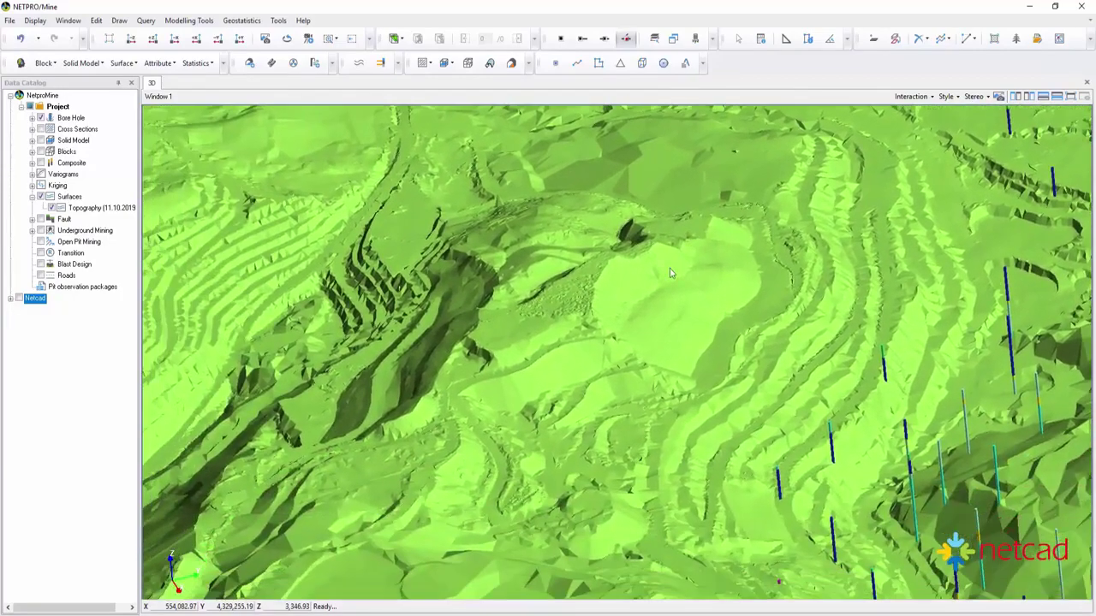
mouse_move(578, 481)
middle_mouse_down()
mouse_move(611, 270)
mouse_move(663, 370)
mouse_move(420, 343)
mouse_move(581, 365)
mouse_move(577, 351)
middle_mouse_up()
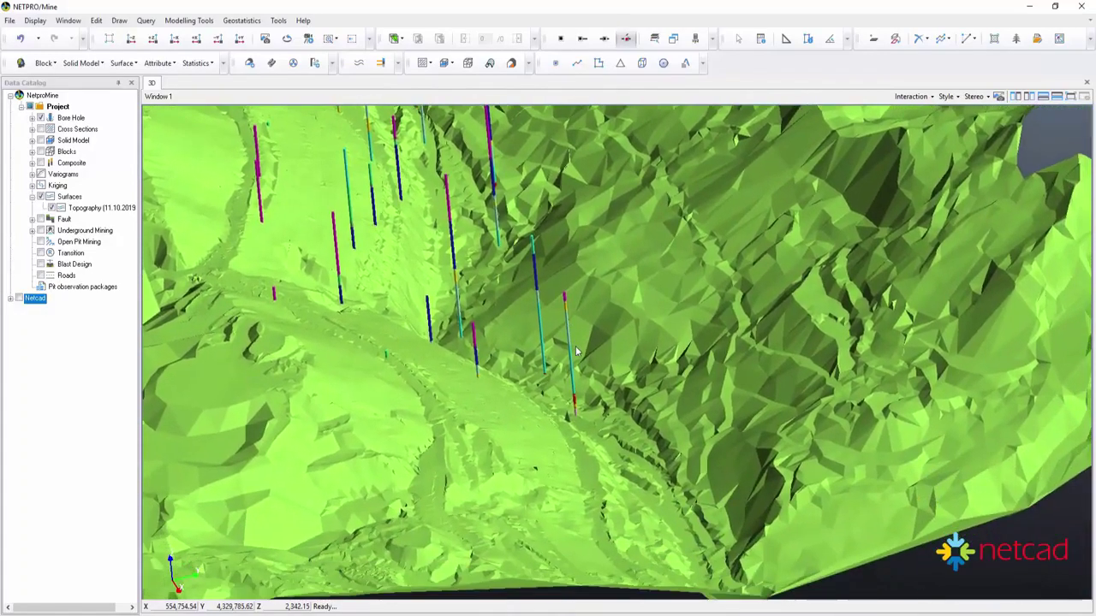
middle_click_drag(690, 361, 740, 419)
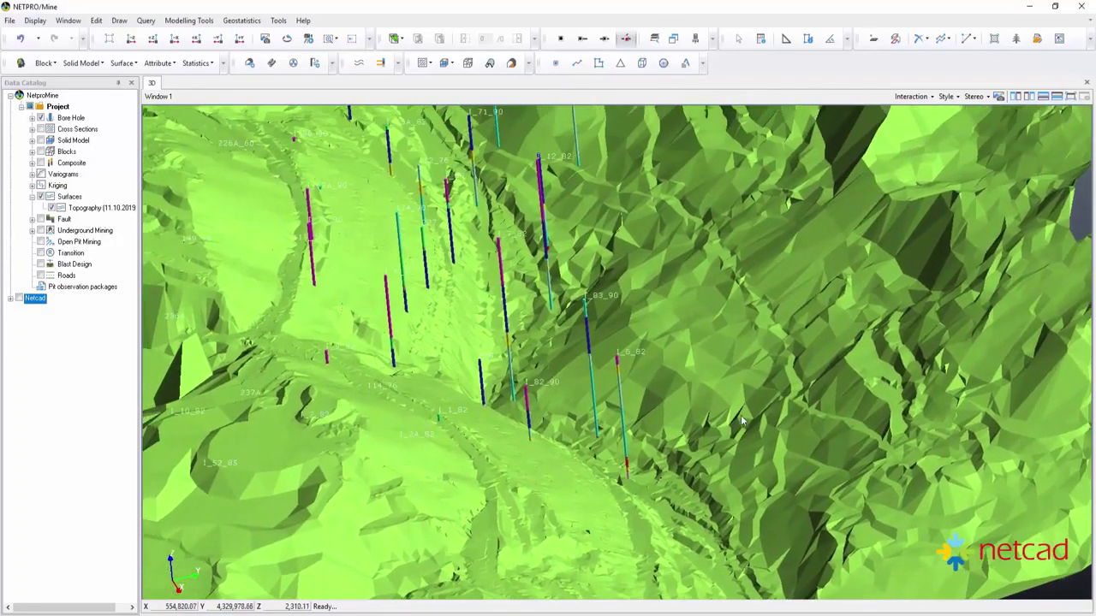
left_click(130, 39)
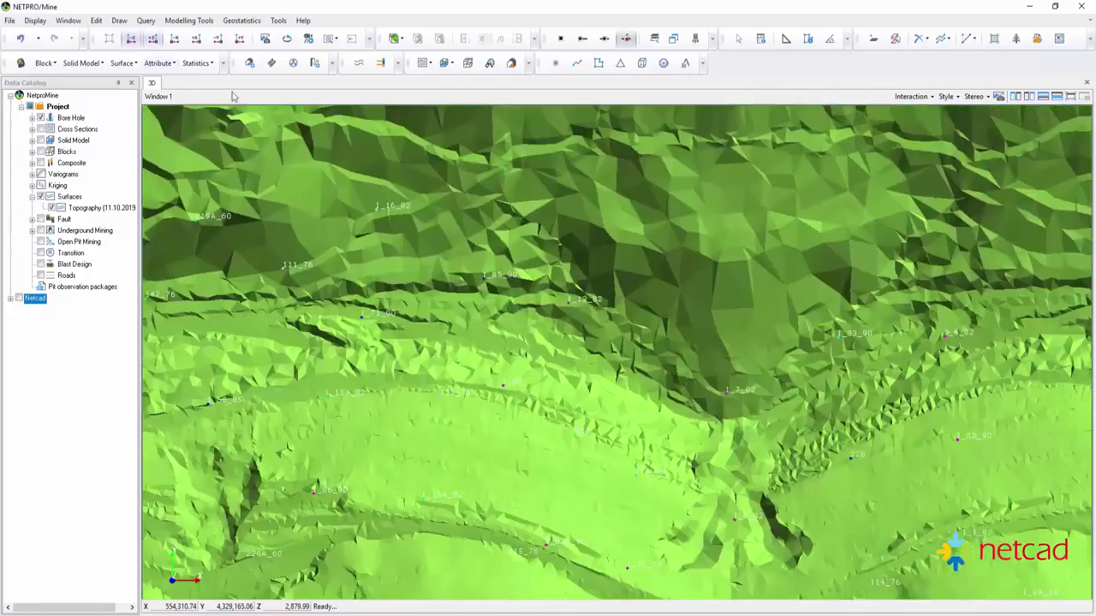
scroll(417, 268, "down", 2)
scroll(419, 269, "down", 2)
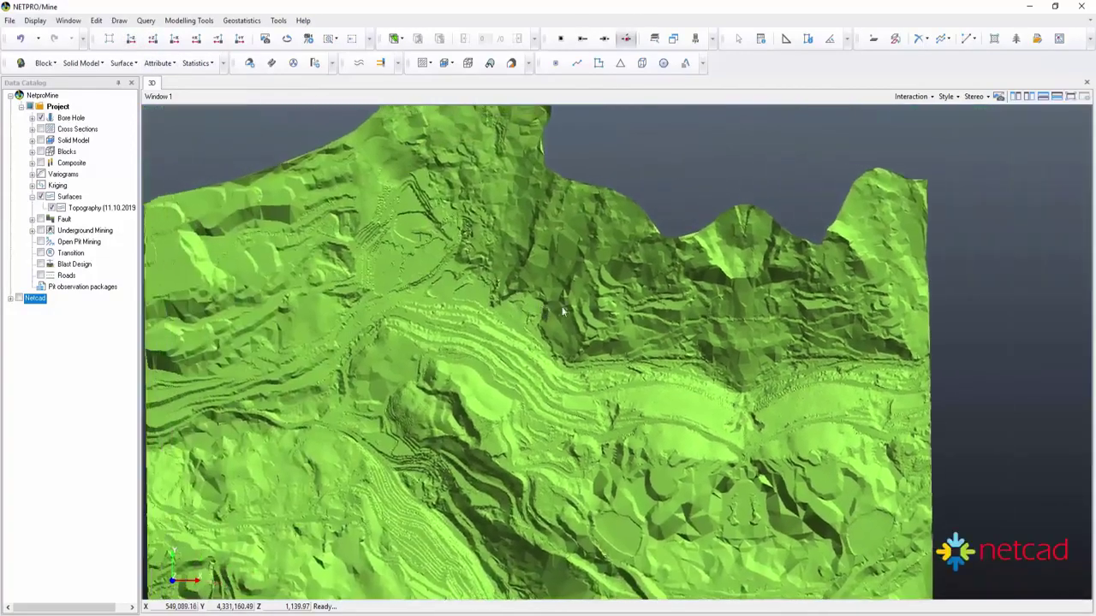
middle_click_drag(420, 270, 637, 304)
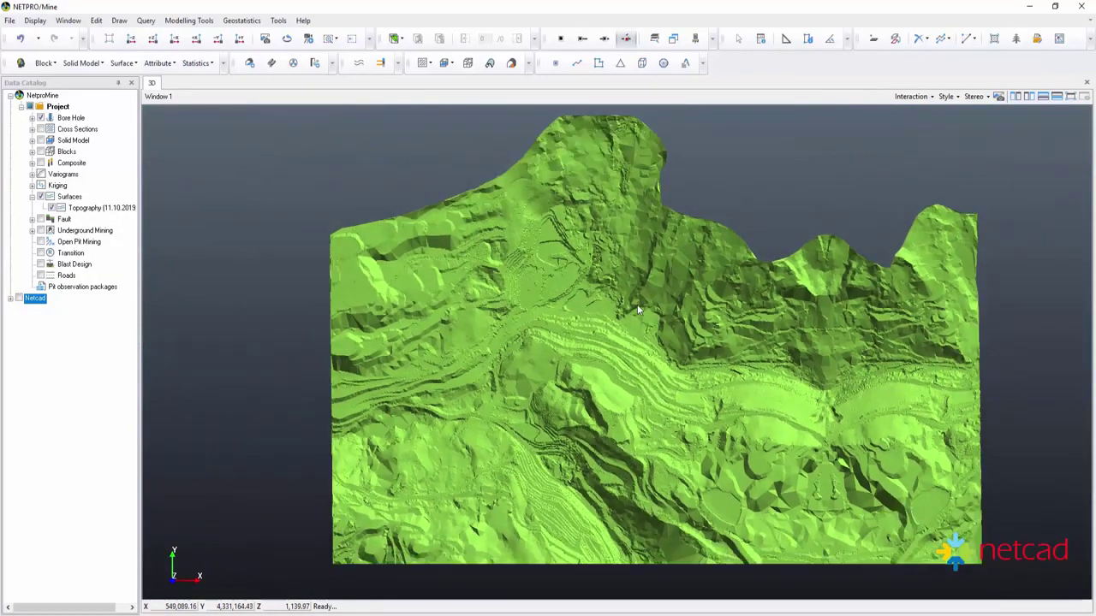